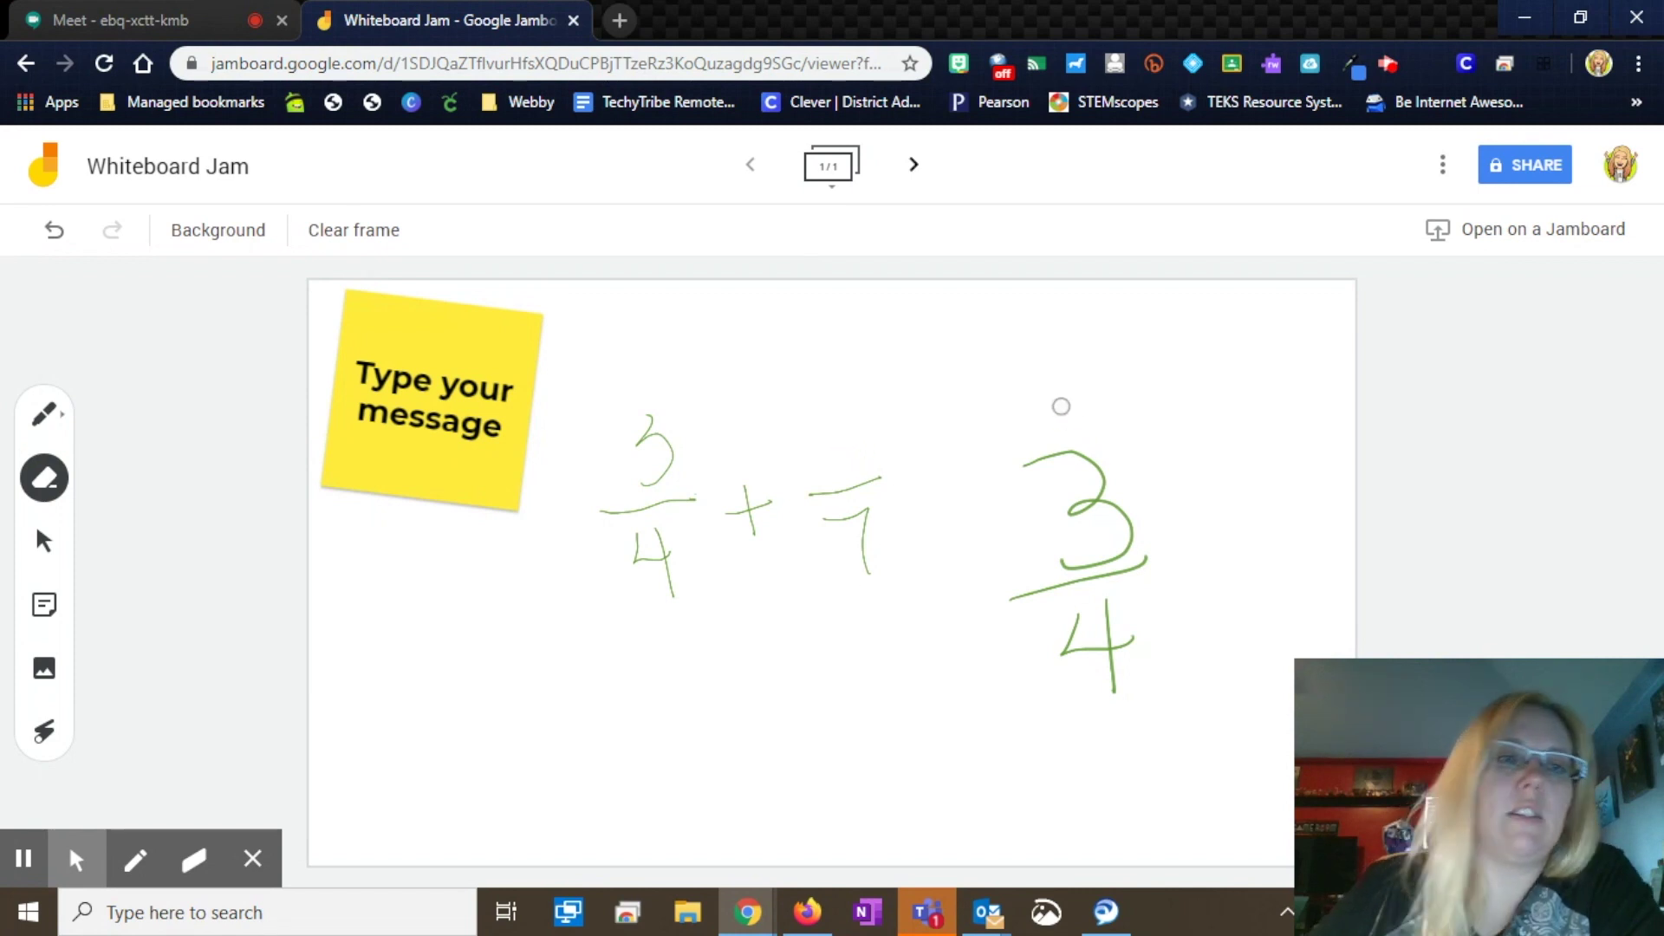
- Handwrite a green 2 above the 7 so the second fraction reads 2/7
{"action": "key", "text": "p"}
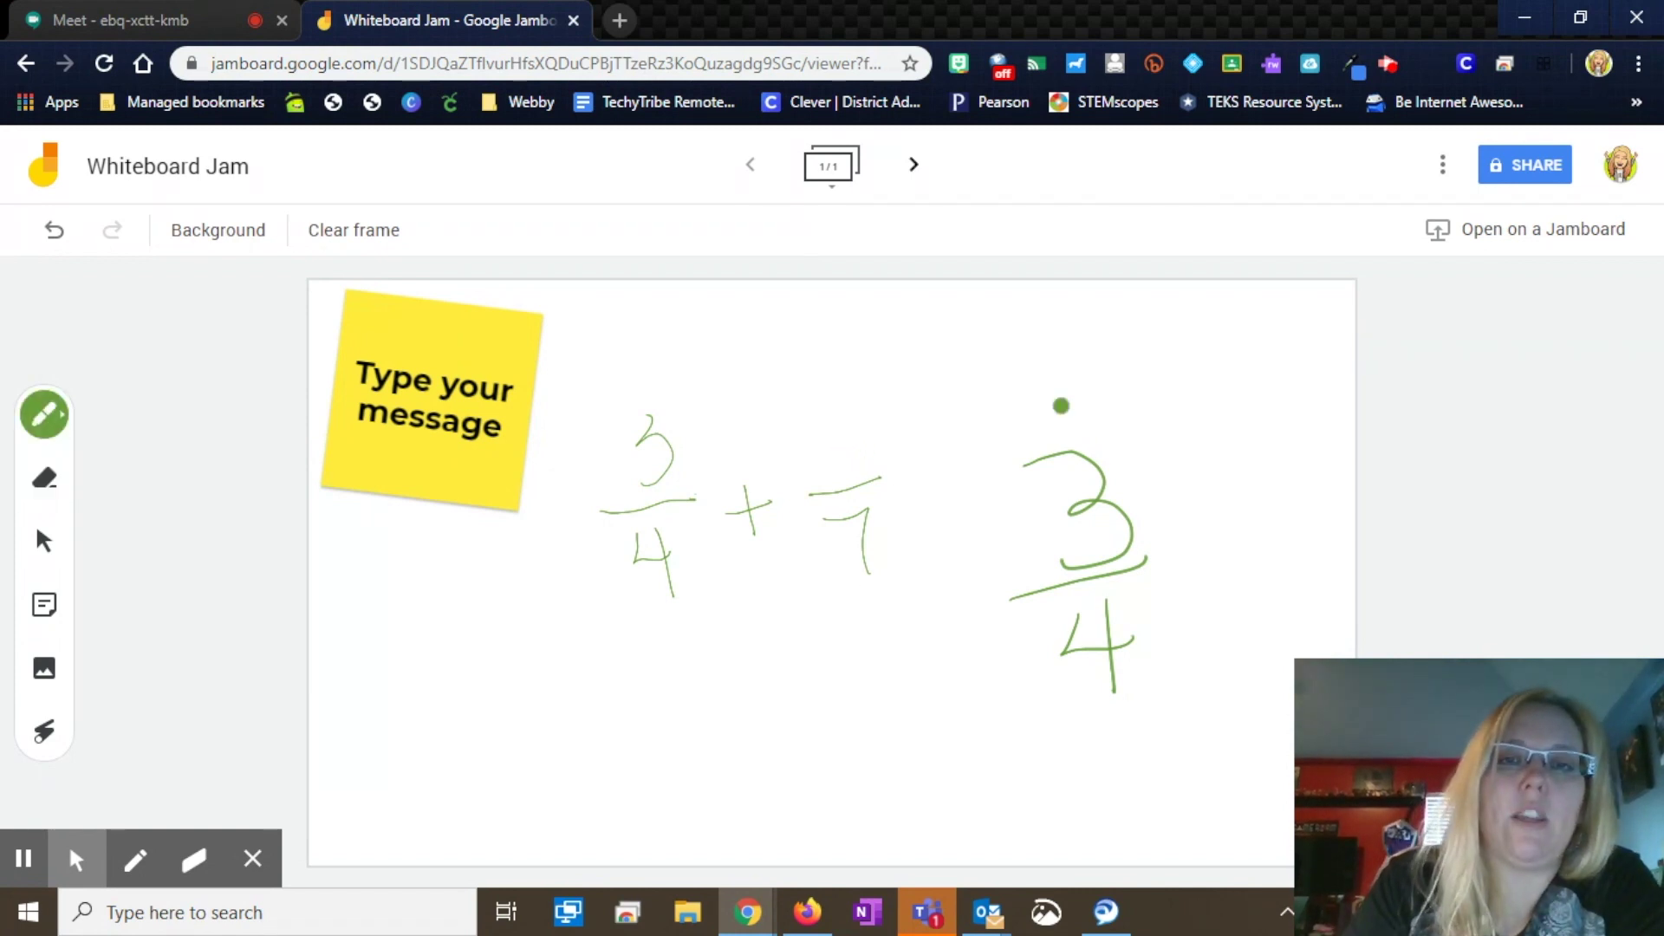
{"action": "mouse_move", "coordinate": [817, 434]}
{"action": "left_mouse_down"}
{"action": "mouse_move", "coordinate": [839, 464]}
{"action": "mouse_move", "coordinate": [881, 475]}
{"action": "left_mouse_up"}
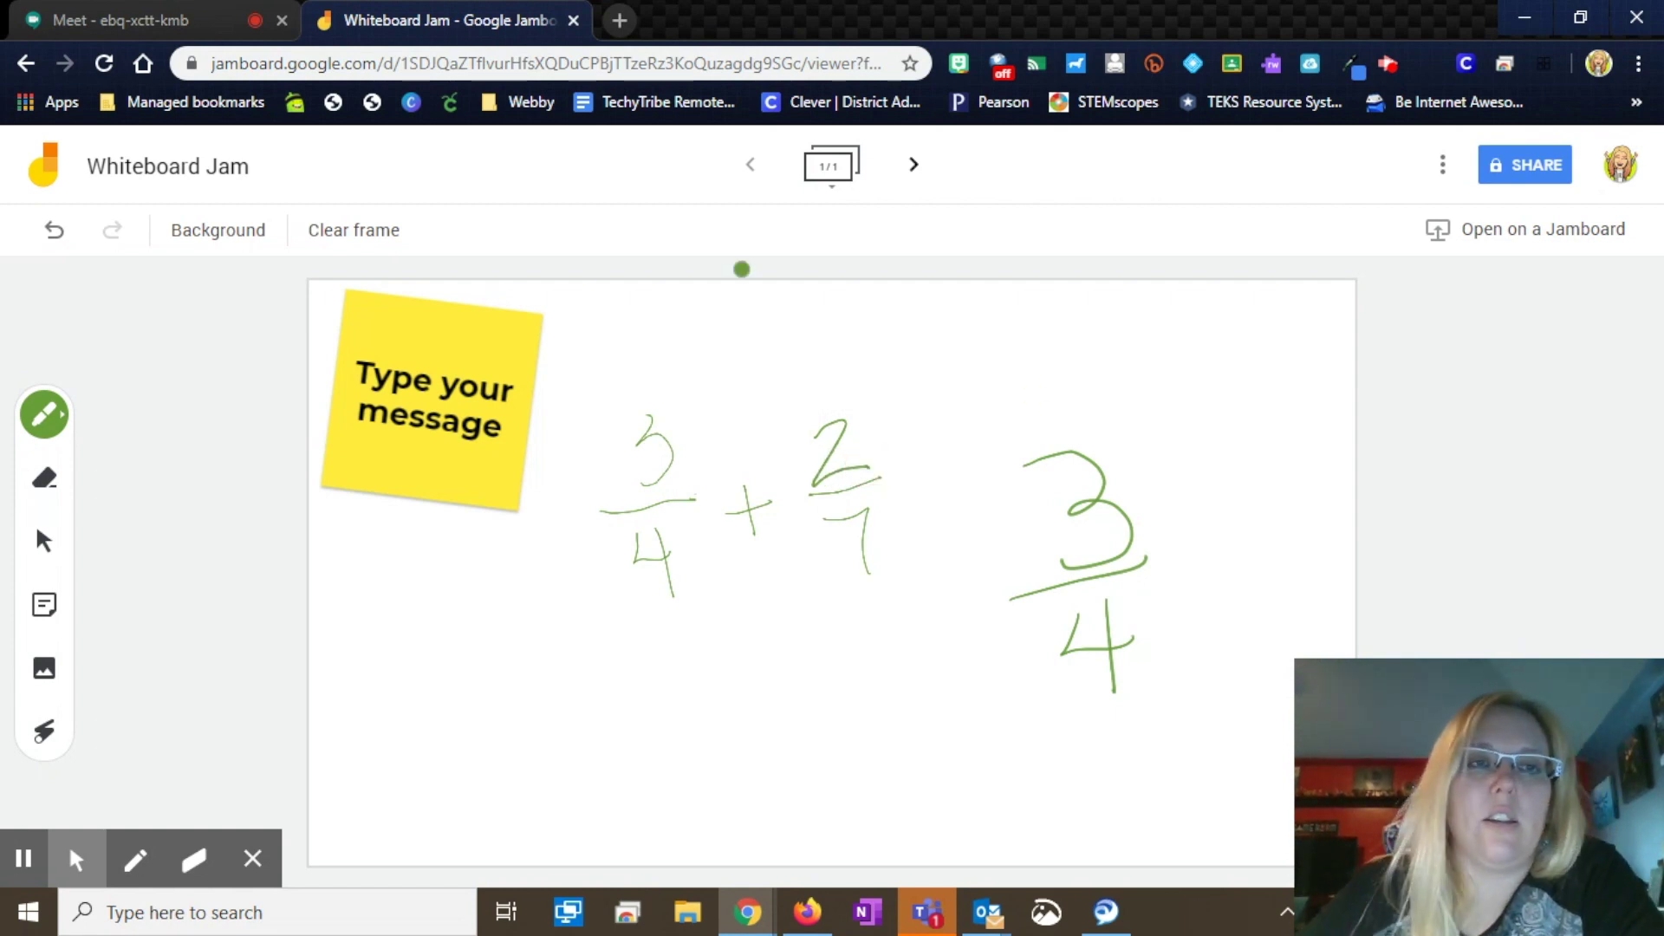
{"action": "left_click", "coordinate": [204, 242]}
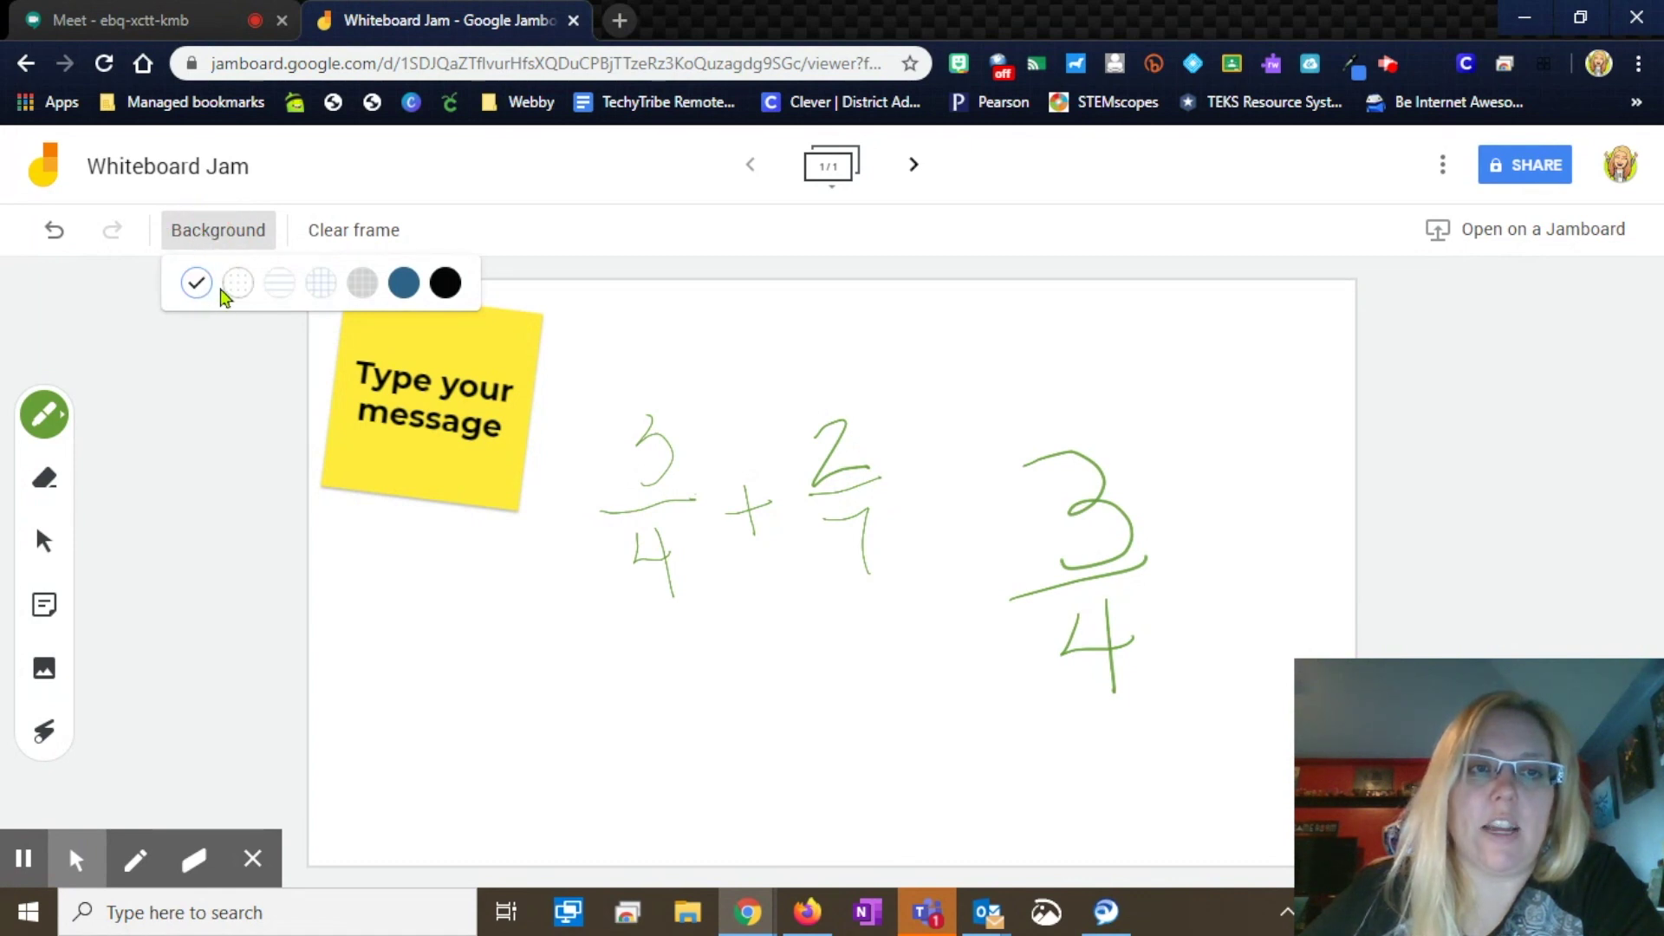
- Preview the dotted, ruled-line, grid and grey-grid frame backgrounds
{"action": "left_click", "coordinate": [235, 285]}
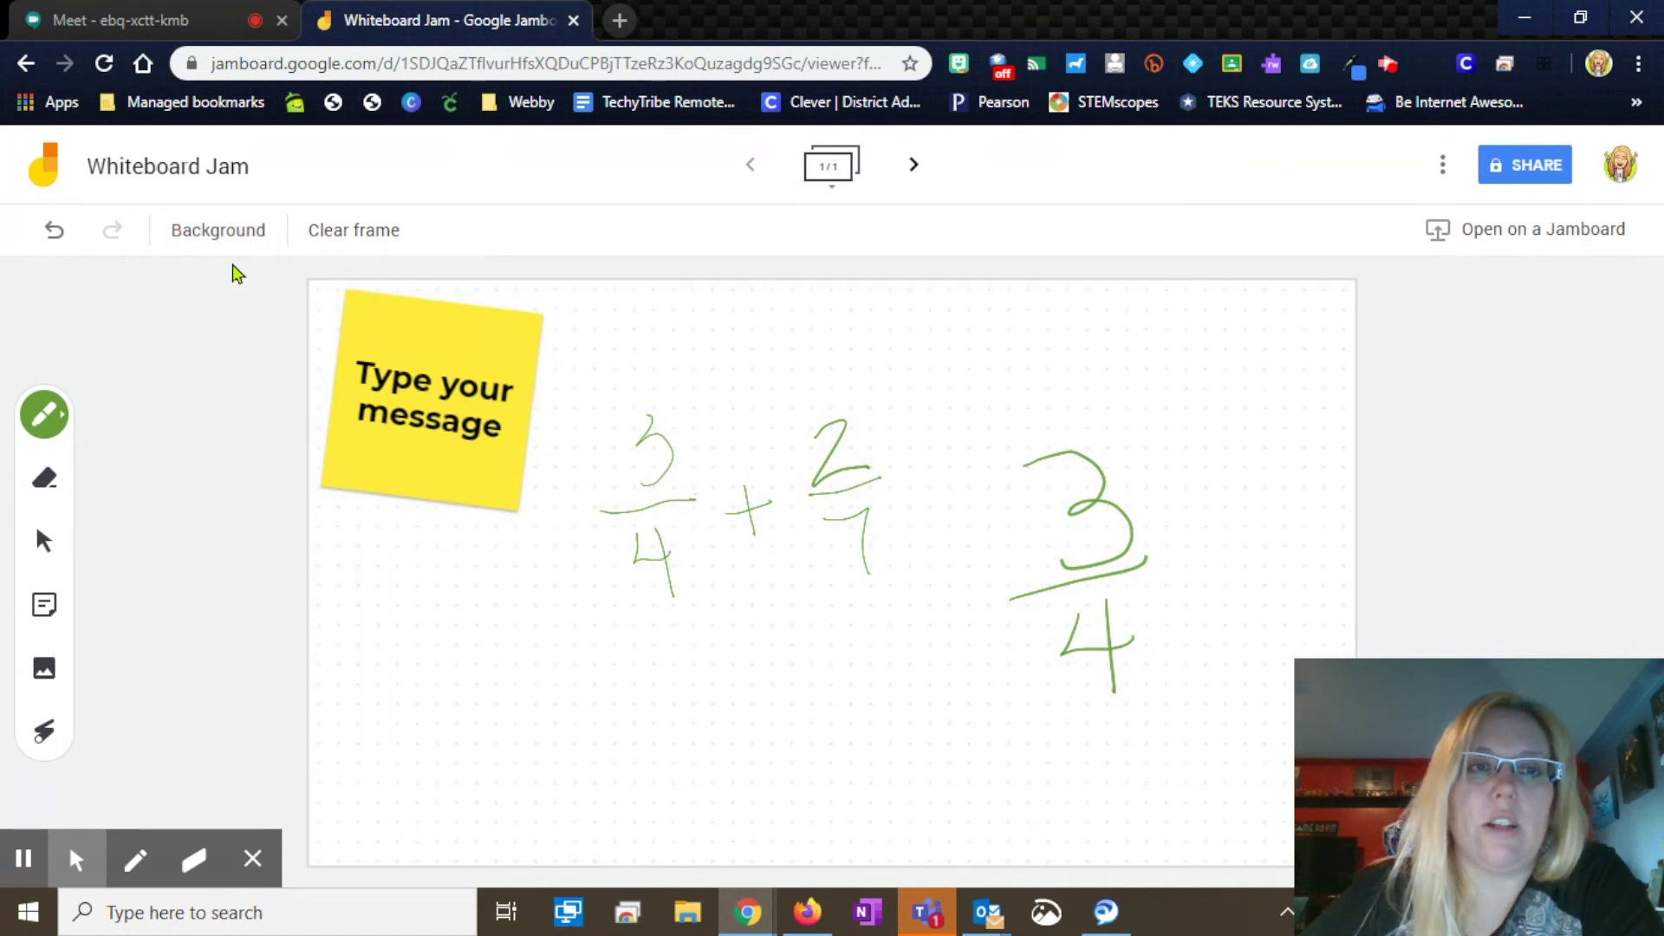
{"action": "left_click", "coordinate": [218, 240]}
{"action": "left_click", "coordinate": [271, 281]}
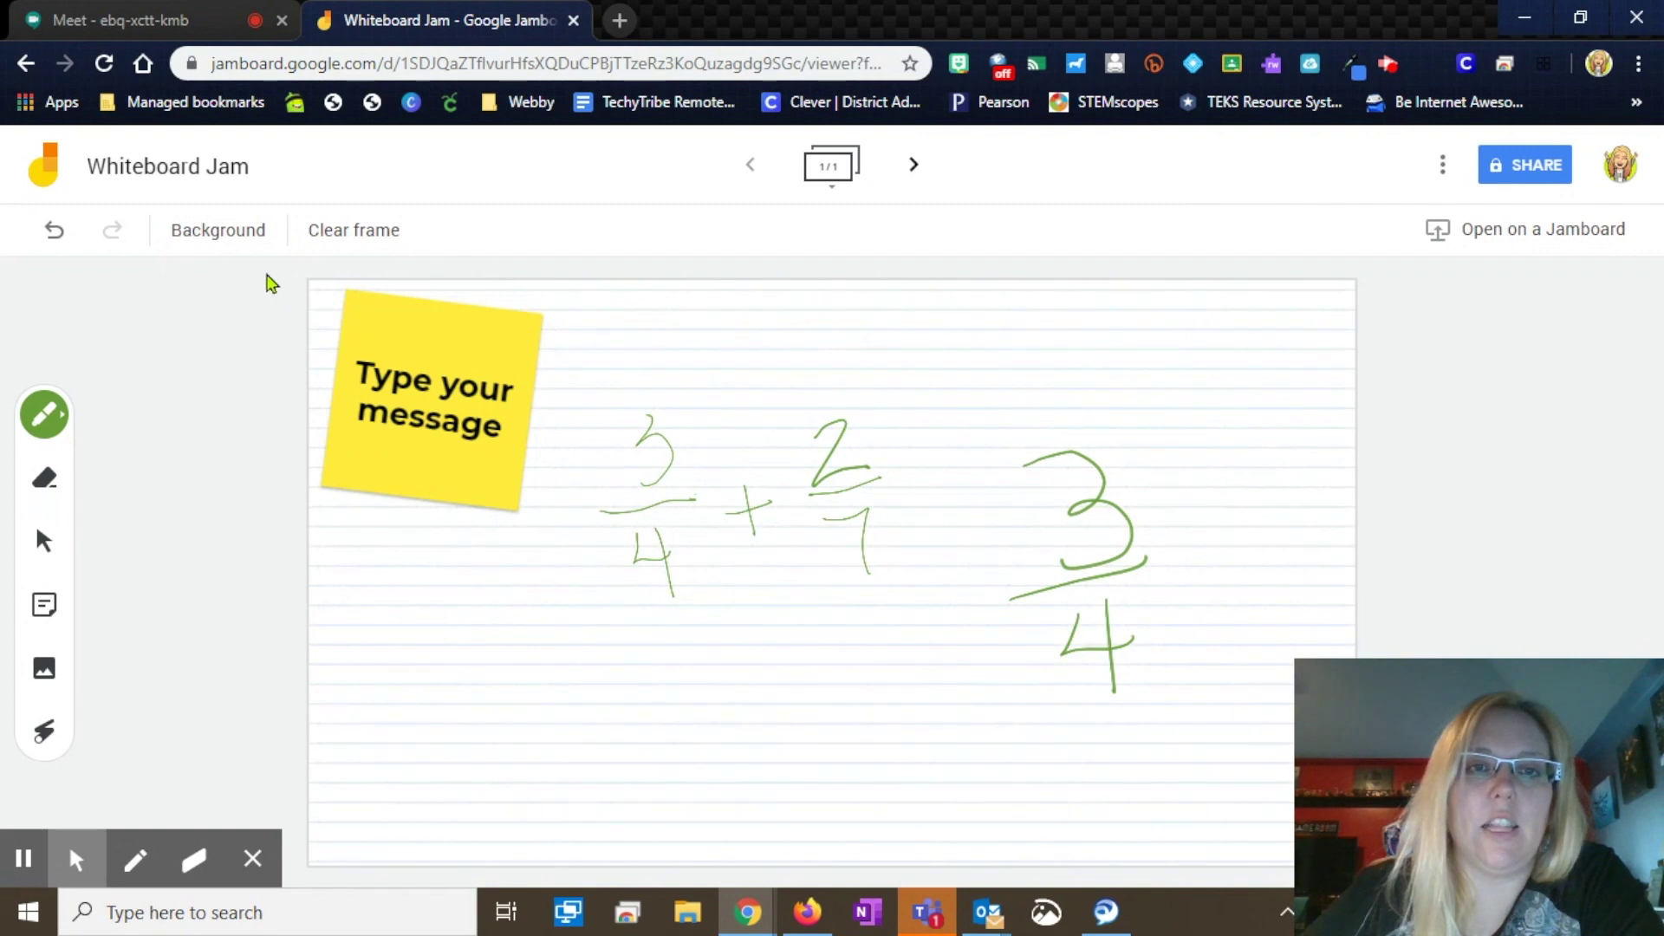
{"action": "left_click", "coordinate": [251, 229]}
{"action": "left_click", "coordinate": [314, 283]}
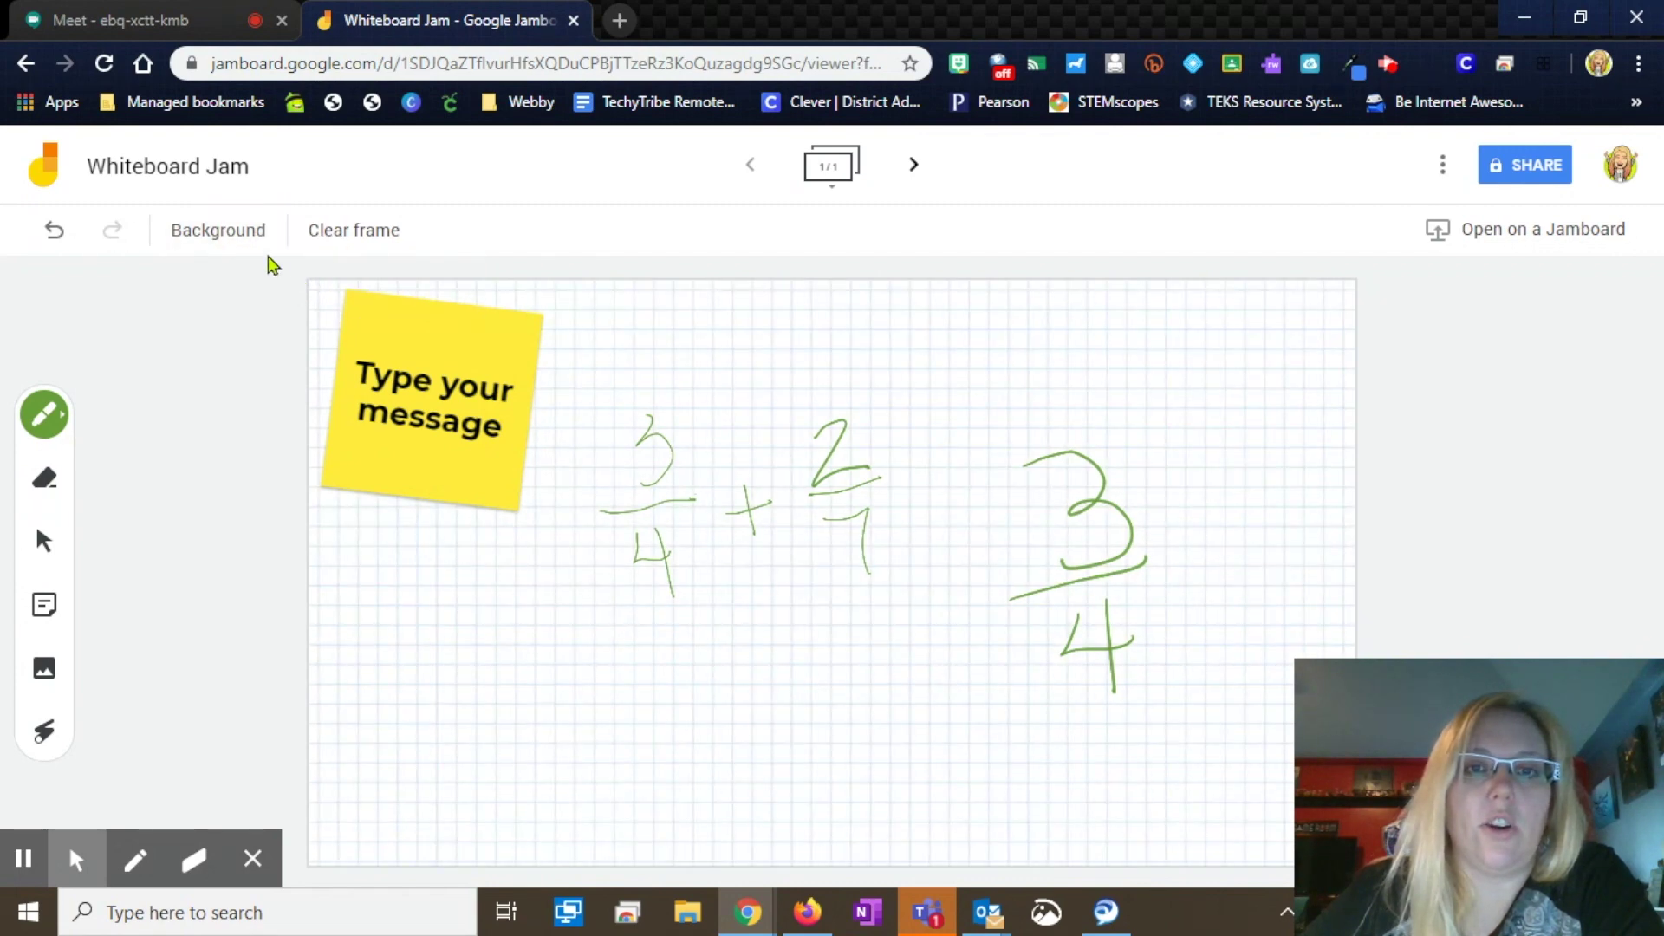
{"action": "left_click", "coordinate": [227, 230]}
{"action": "left_click", "coordinate": [360, 281]}
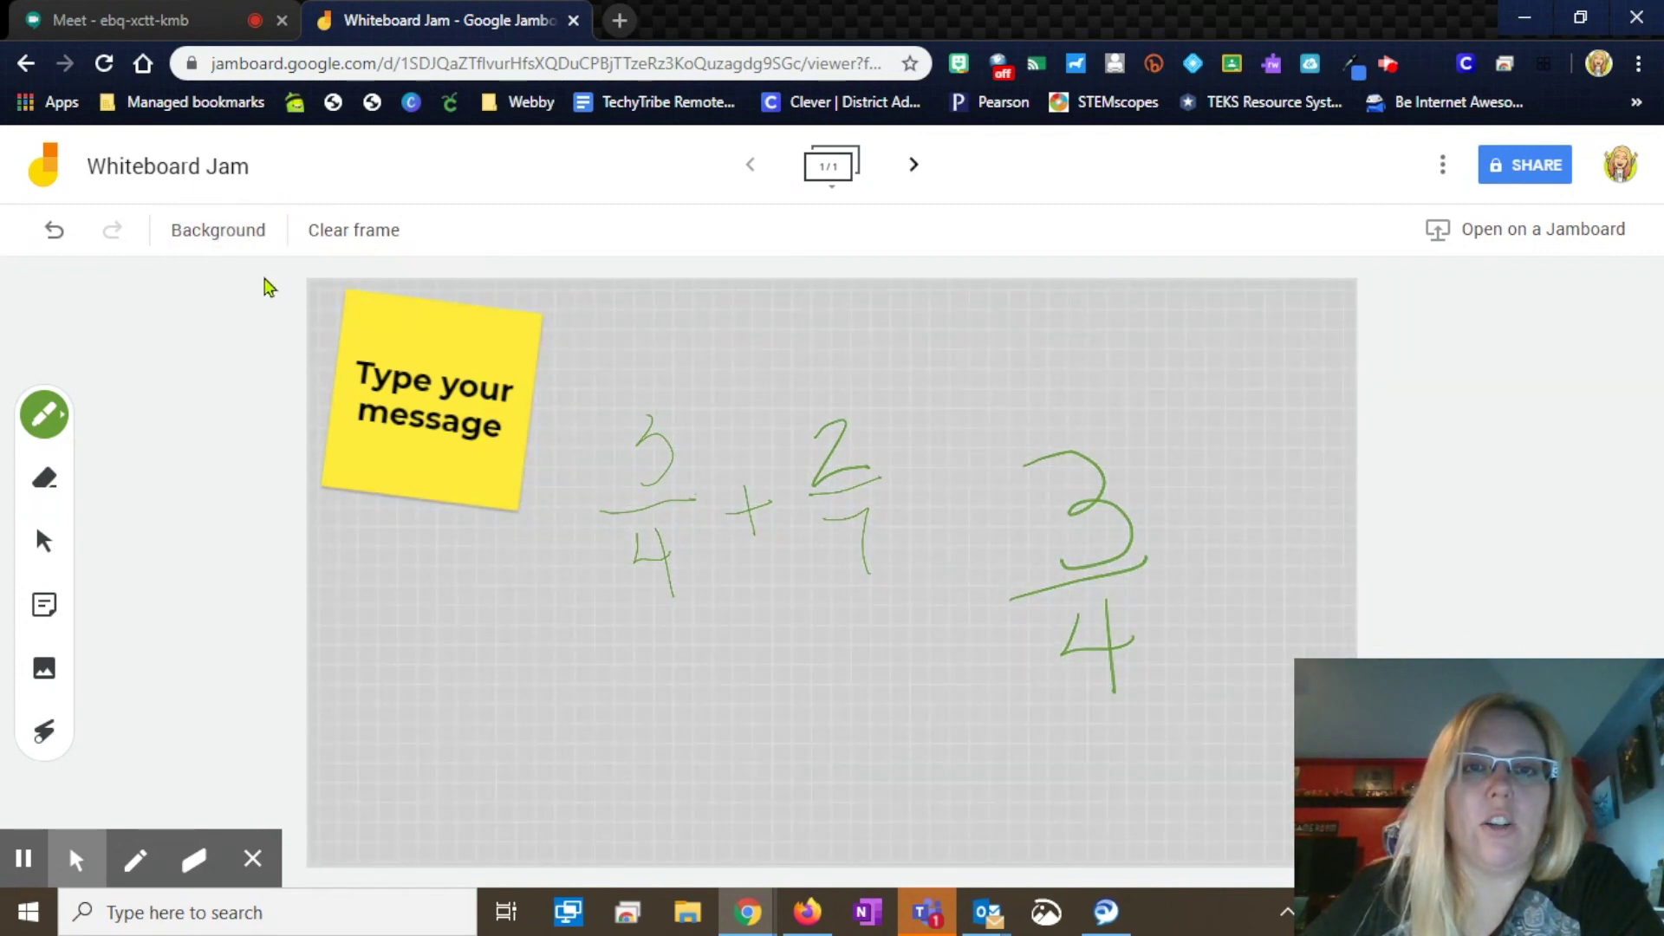
- Try solid blue and black backgrounds, then settle on the white dot grid
{"action": "left_click", "coordinate": [243, 243]}
{"action": "left_click", "coordinate": [400, 280]}
{"action": "left_click", "coordinate": [243, 247]}
{"action": "left_click", "coordinate": [447, 279]}
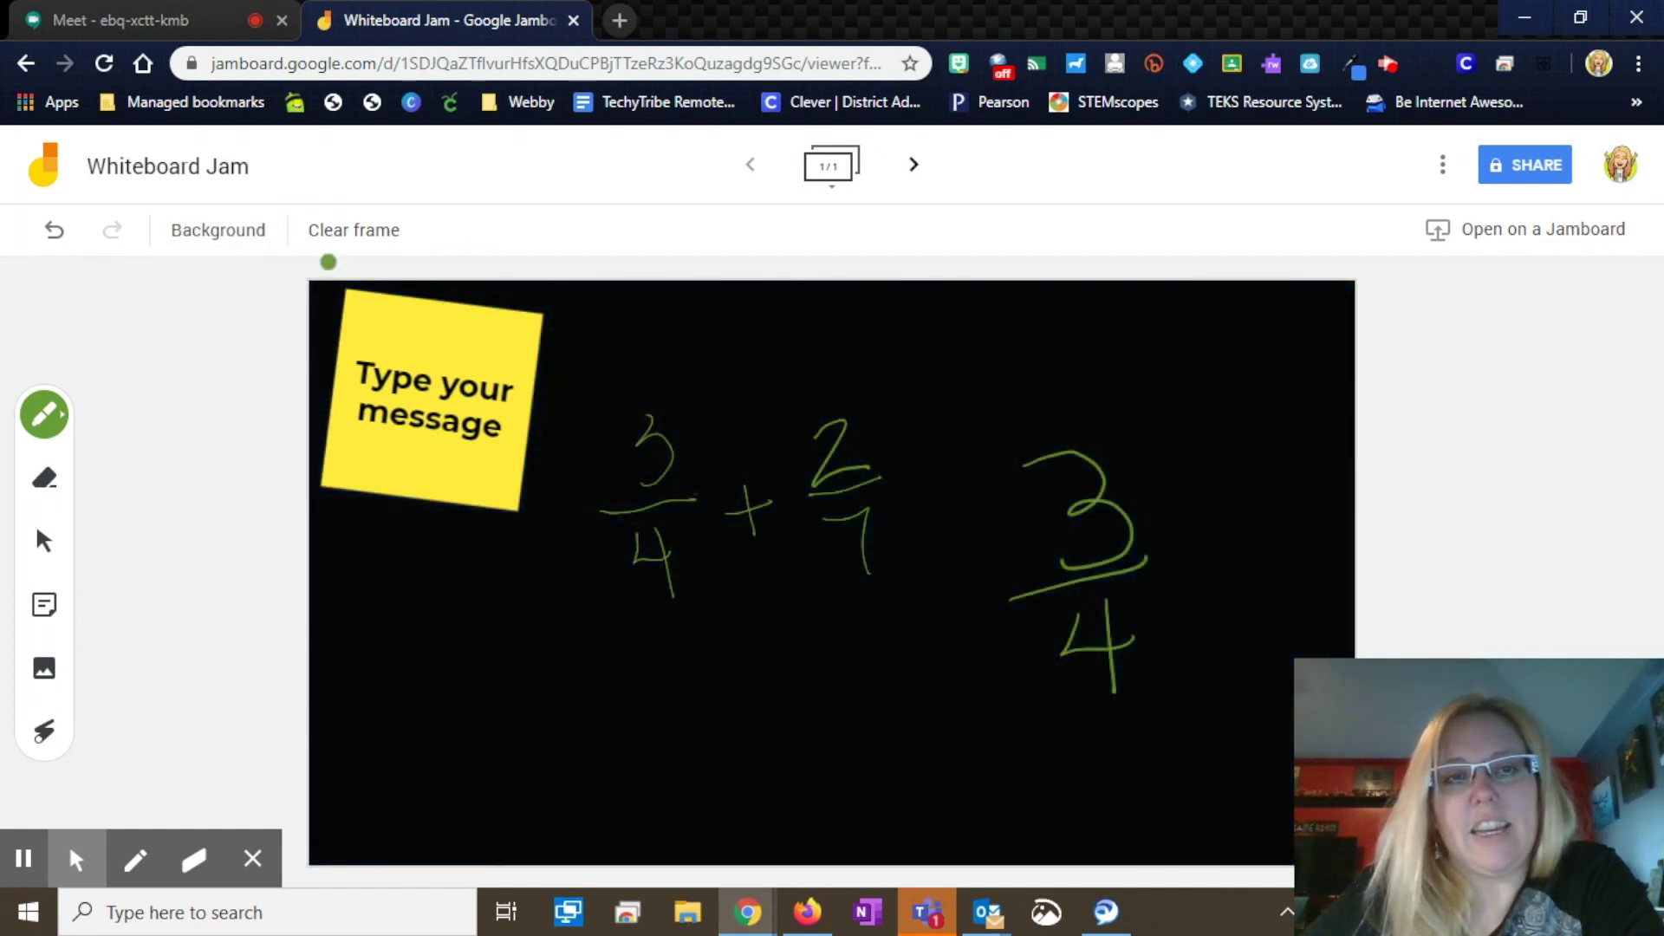
{"action": "left_click", "coordinate": [240, 246]}
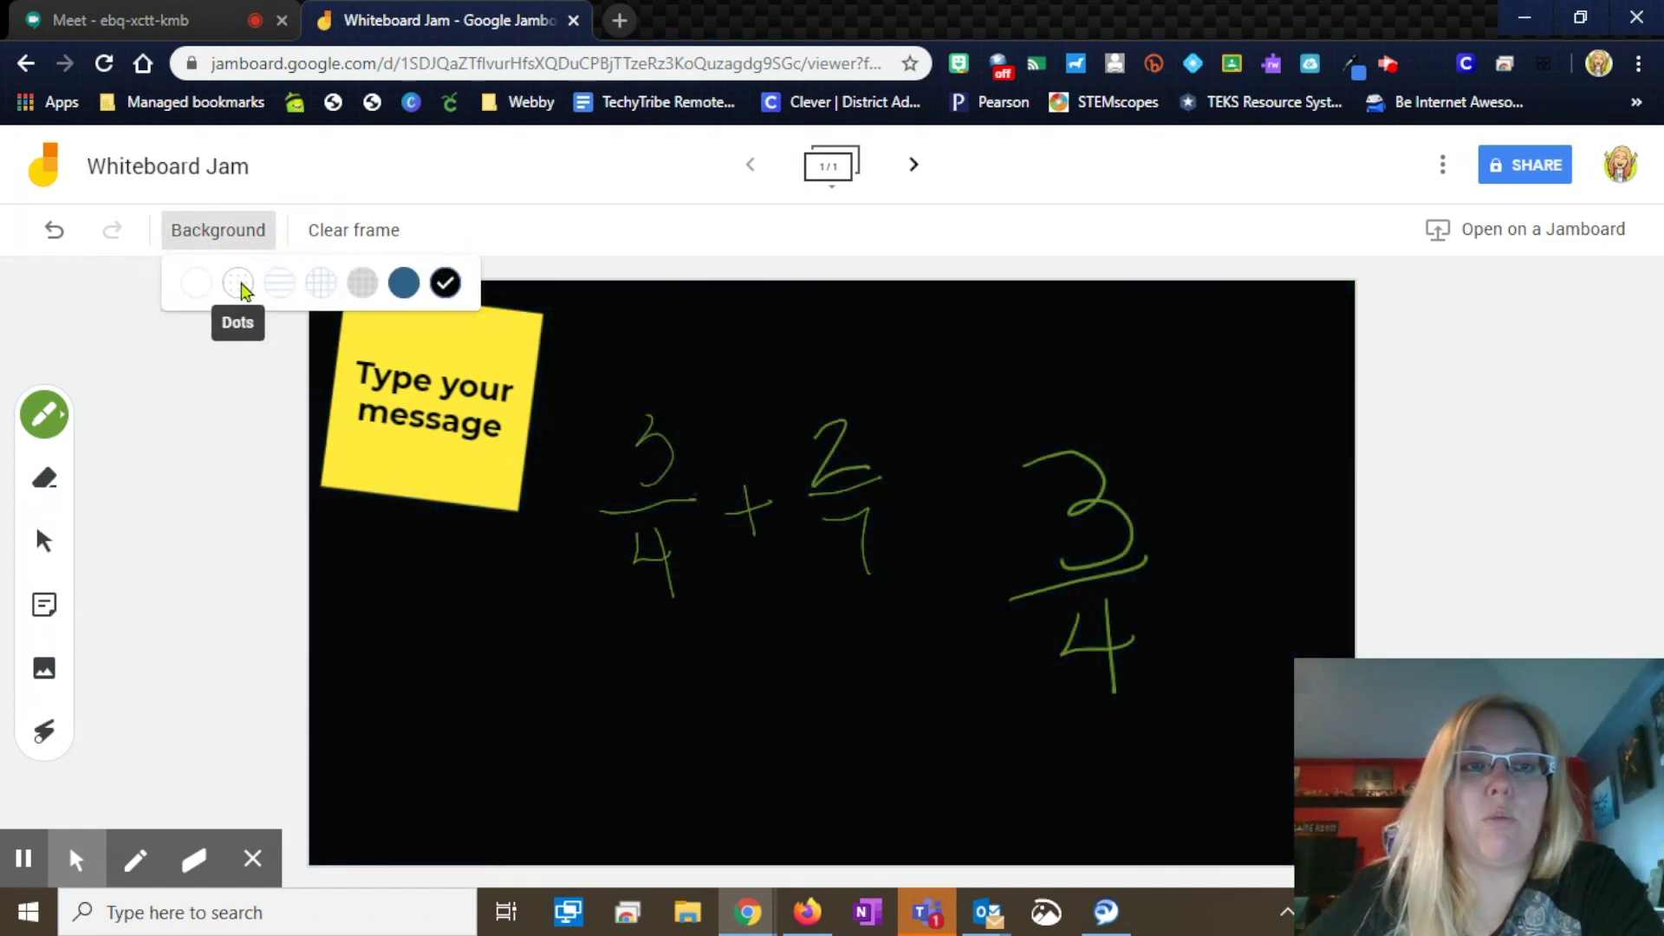
{"action": "left_click", "coordinate": [238, 284]}
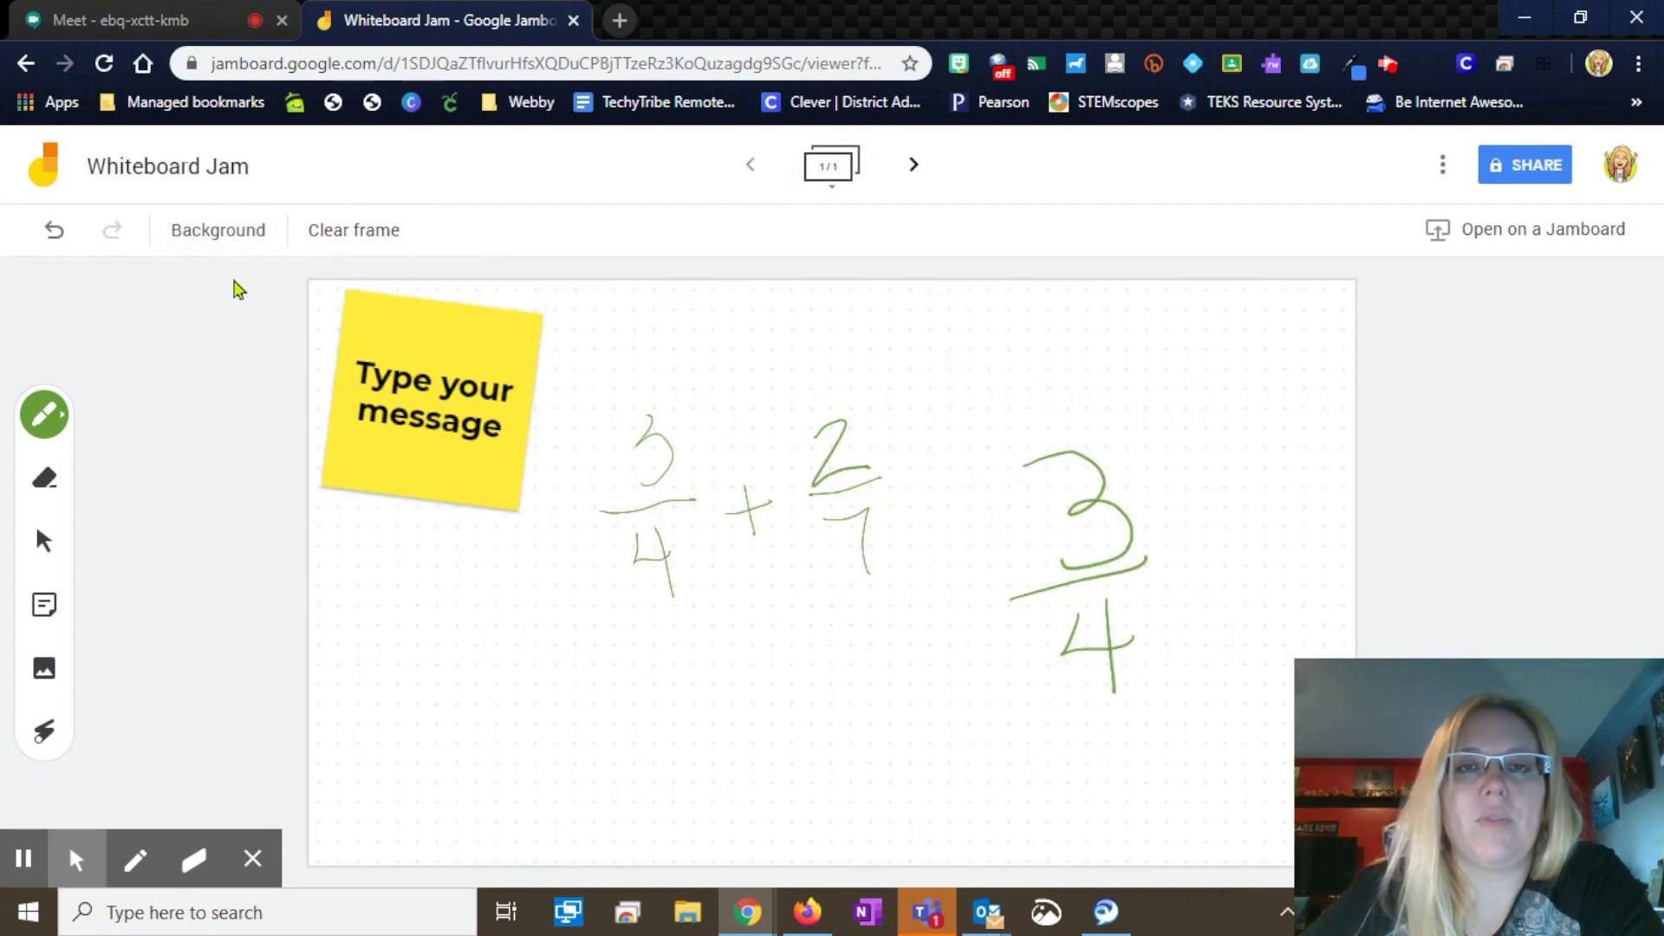
- Expand and collapse the frames overview, then add a blank frame 2
{"action": "left_click", "coordinate": [832, 180]}
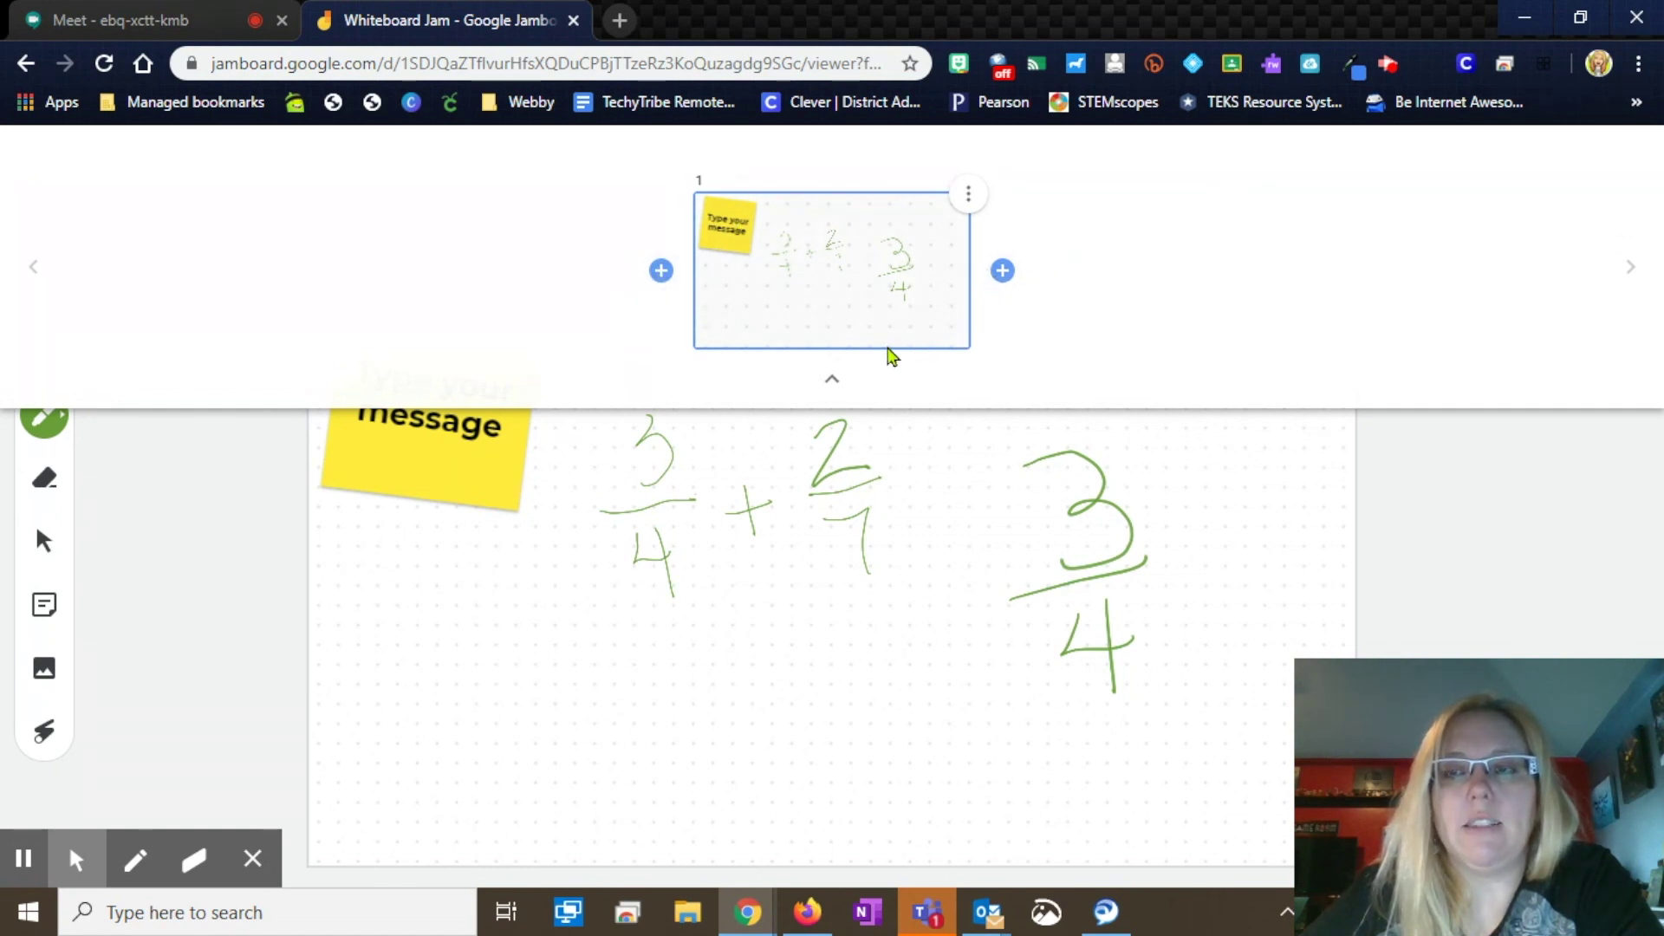
{"action": "left_click", "coordinate": [852, 372]}
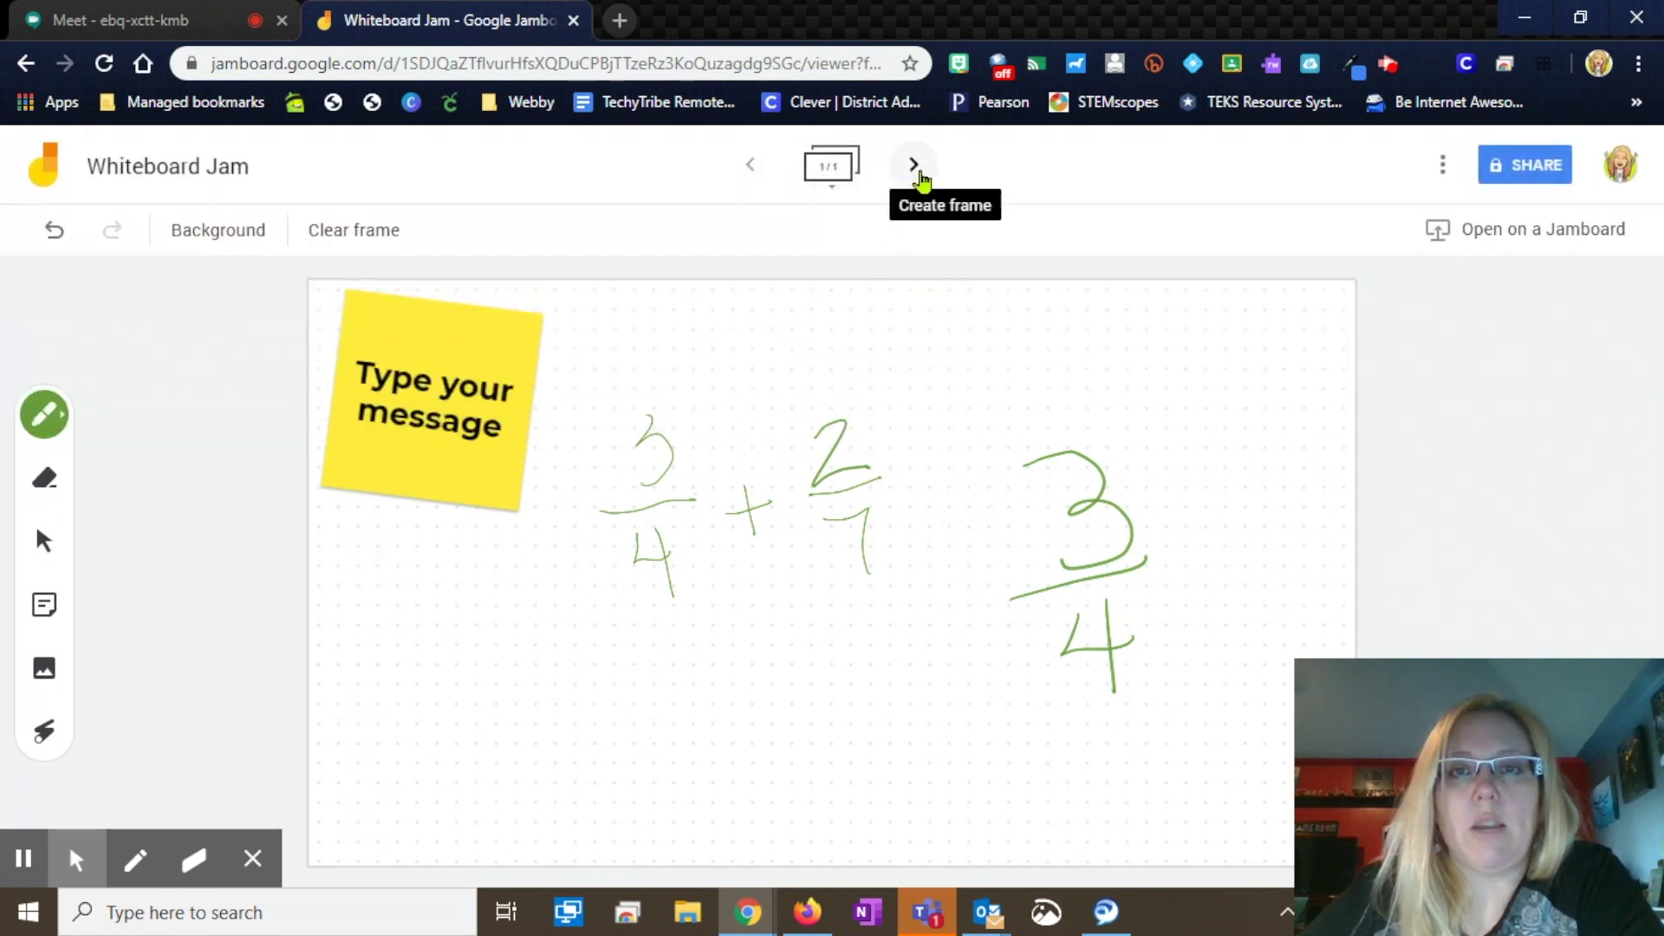
{"action": "left_click", "coordinate": [915, 166]}
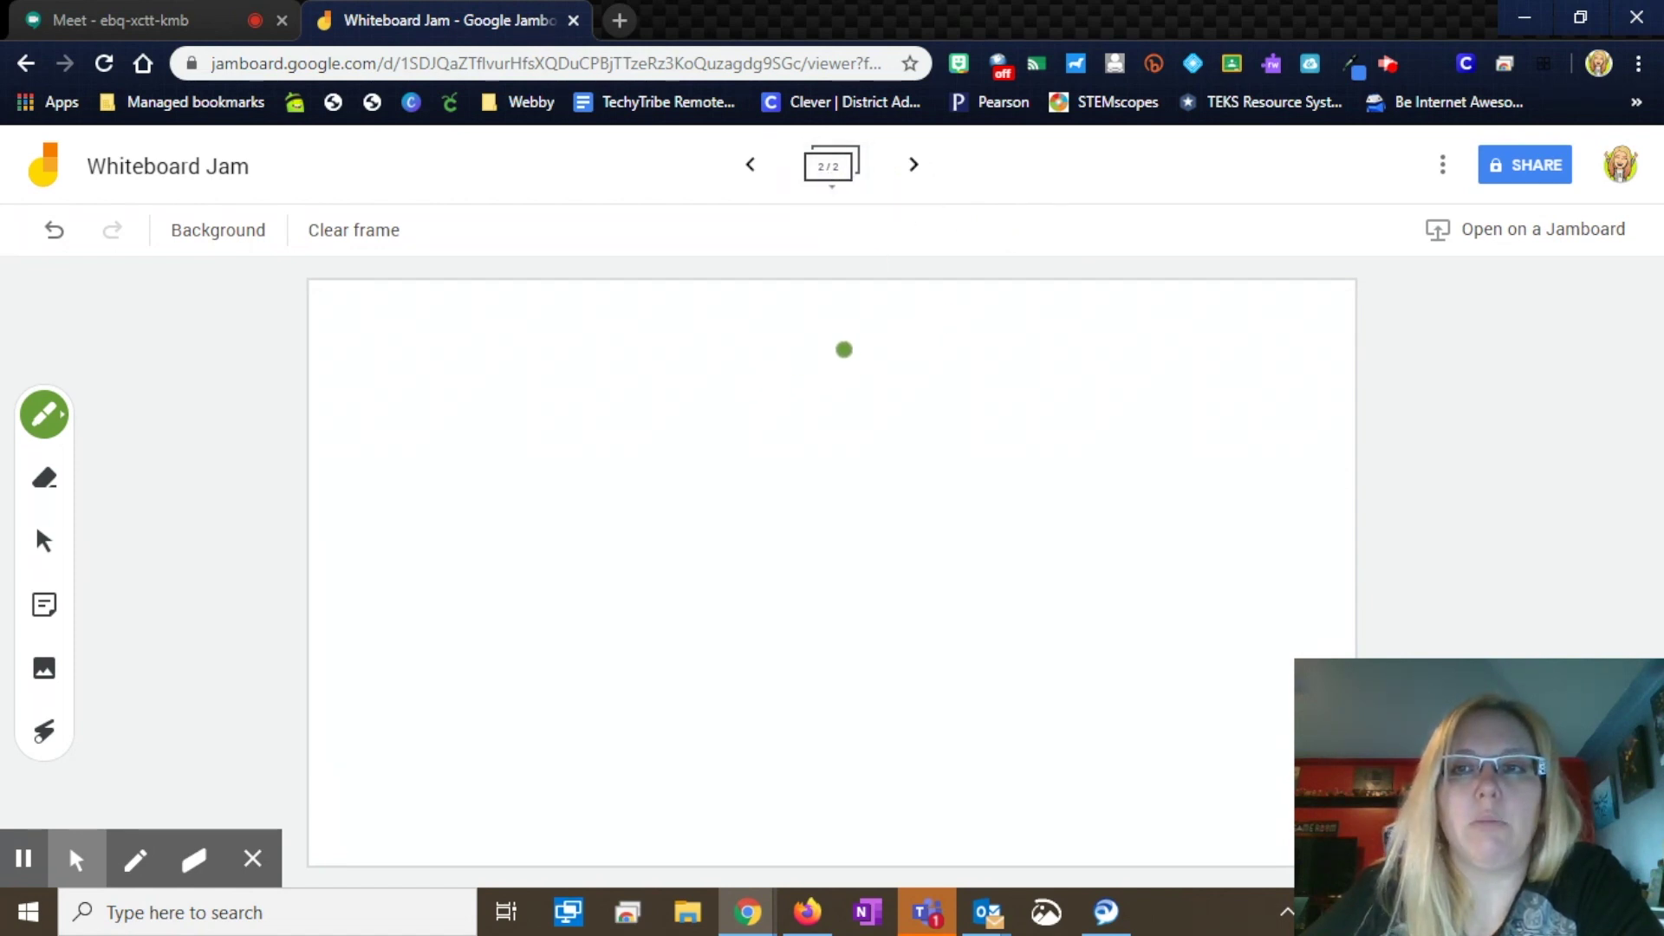
- Switch the pen colour to red and handwrite 'new problem' on frame 2
{"action": "left_click", "coordinate": [44, 414]}
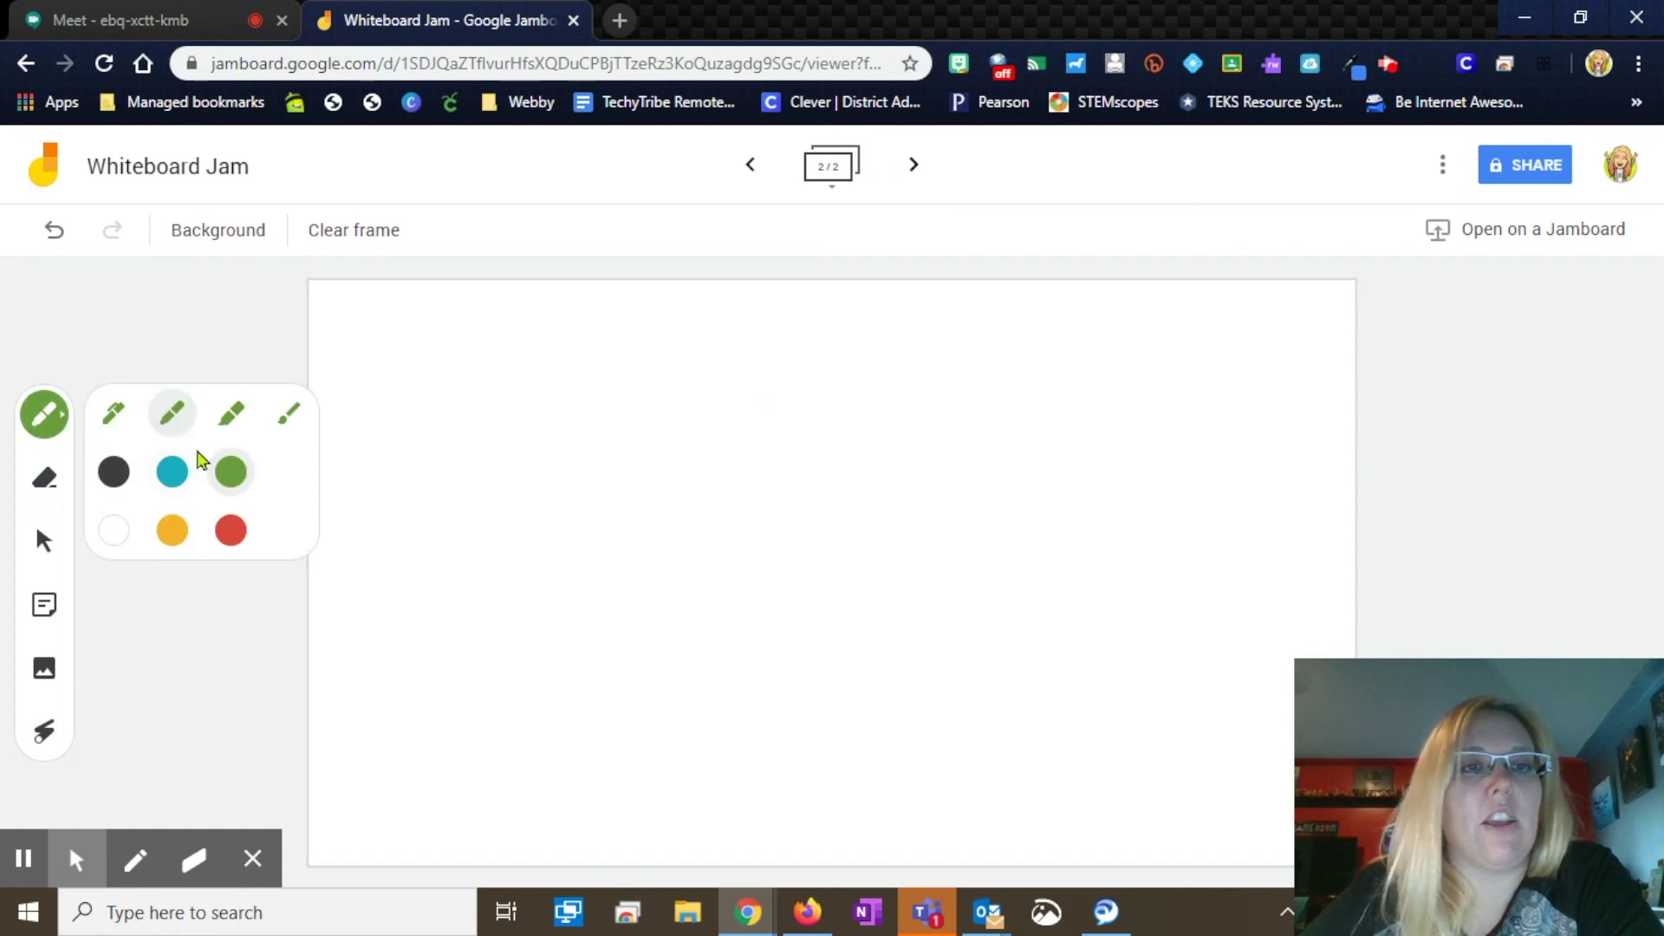
{"action": "left_click", "coordinate": [230, 530]}
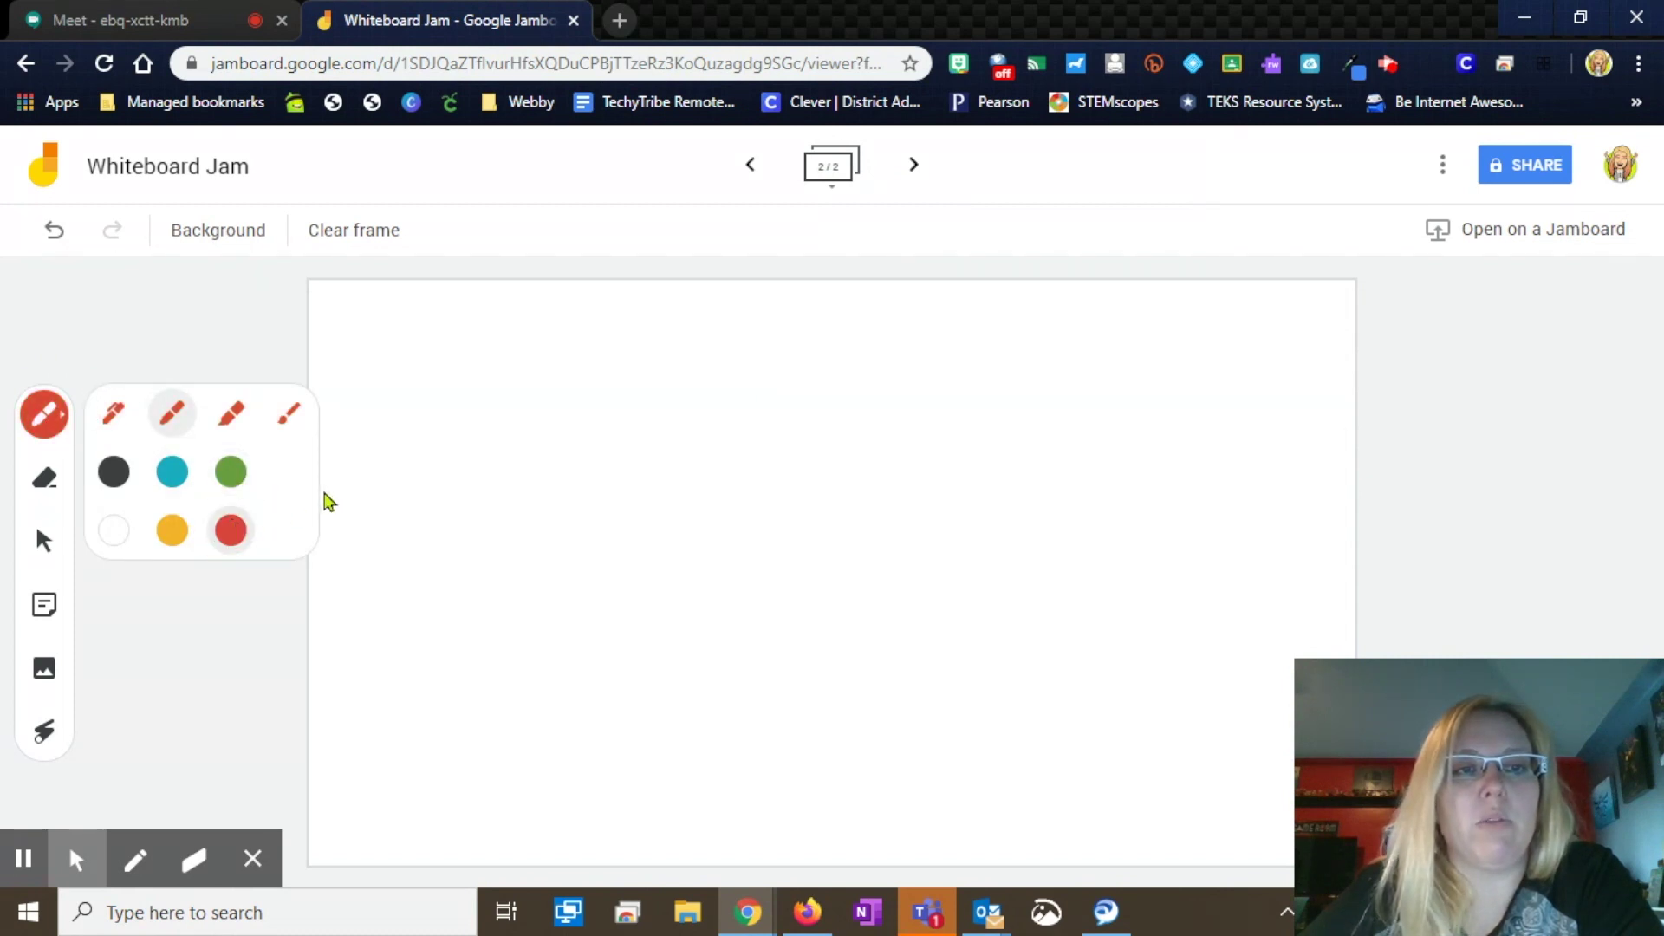
{"action": "left_click", "coordinate": [491, 388]}
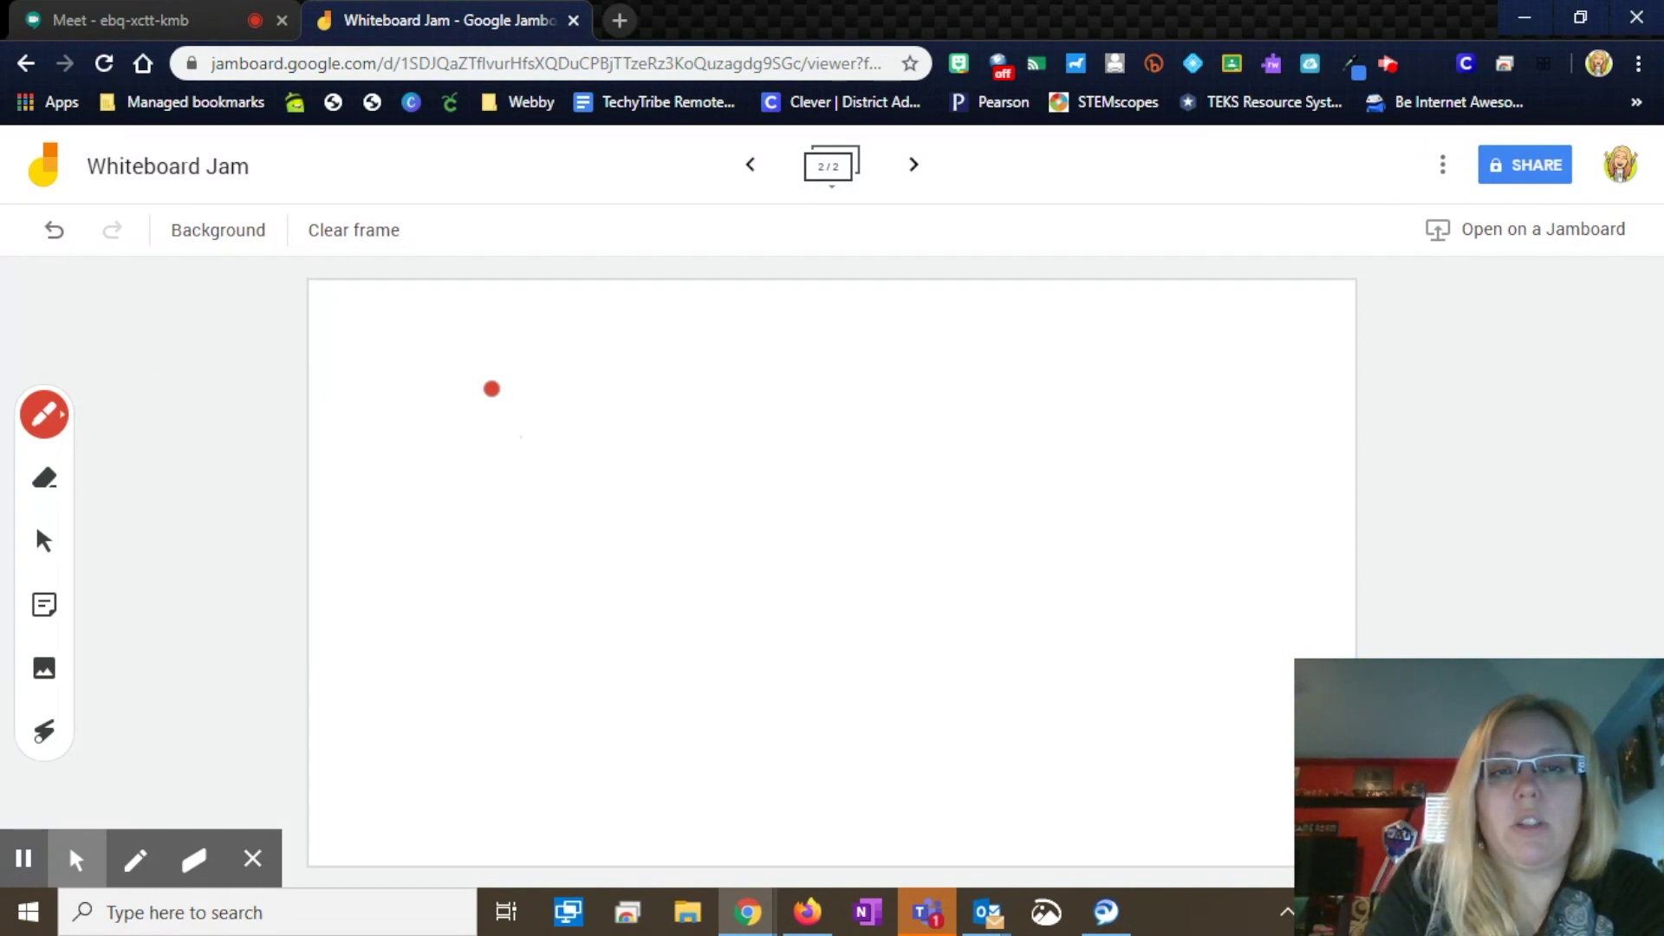
{"action": "mouse_move", "coordinate": [440, 494]}
{"action": "left_mouse_down"}
{"action": "mouse_move", "coordinate": [521, 509]}
{"action": "mouse_move", "coordinate": [605, 450]}
{"action": "mouse_move", "coordinate": [706, 453]}
{"action": "mouse_move", "coordinate": [712, 471]}
{"action": "left_mouse_up"}
{"action": "mouse_move", "coordinate": [673, 550]}
{"action": "left_mouse_down"}
{"action": "mouse_move", "coordinate": [728, 523]}
{"action": "mouse_move", "coordinate": [772, 553]}
{"action": "mouse_move", "coordinate": [821, 548]}
{"action": "mouse_move", "coordinate": [852, 509]}
{"action": "mouse_move", "coordinate": [974, 514]}
{"action": "mouse_move", "coordinate": [1069, 465]}
{"action": "mouse_move", "coordinate": [1053, 450]}
{"action": "left_mouse_up"}
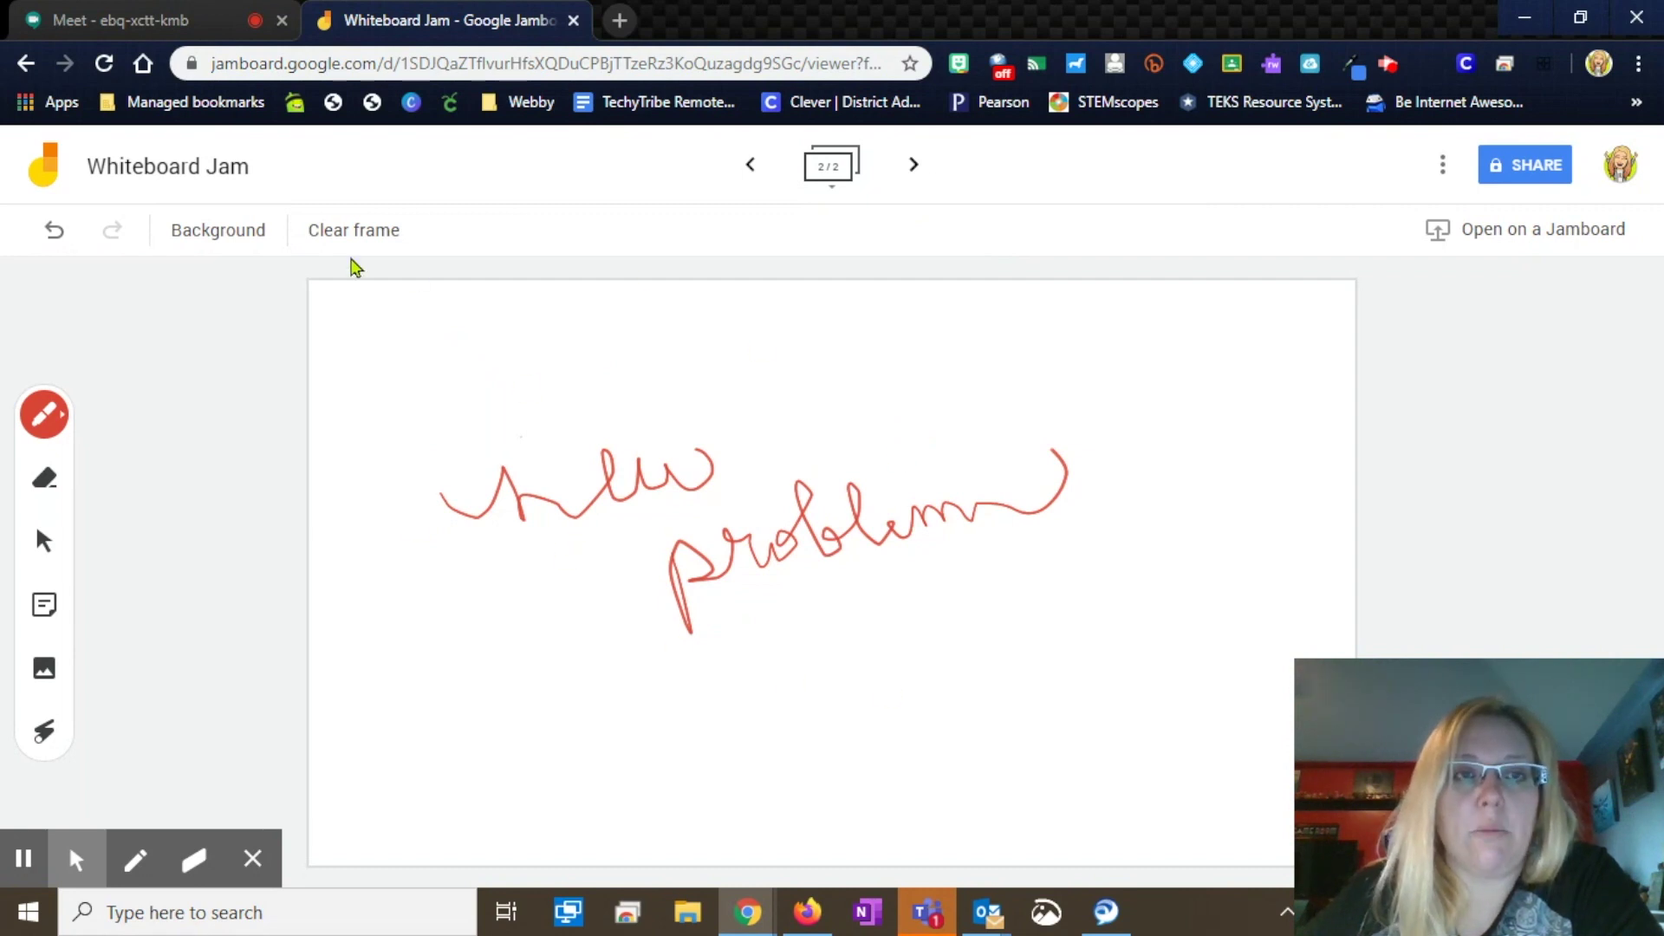
{"action": "left_click", "coordinate": [221, 238]}
- Give frame 2 a ruled-line background, then flip to frame 1 and back
{"action": "left_click", "coordinate": [361, 289]}
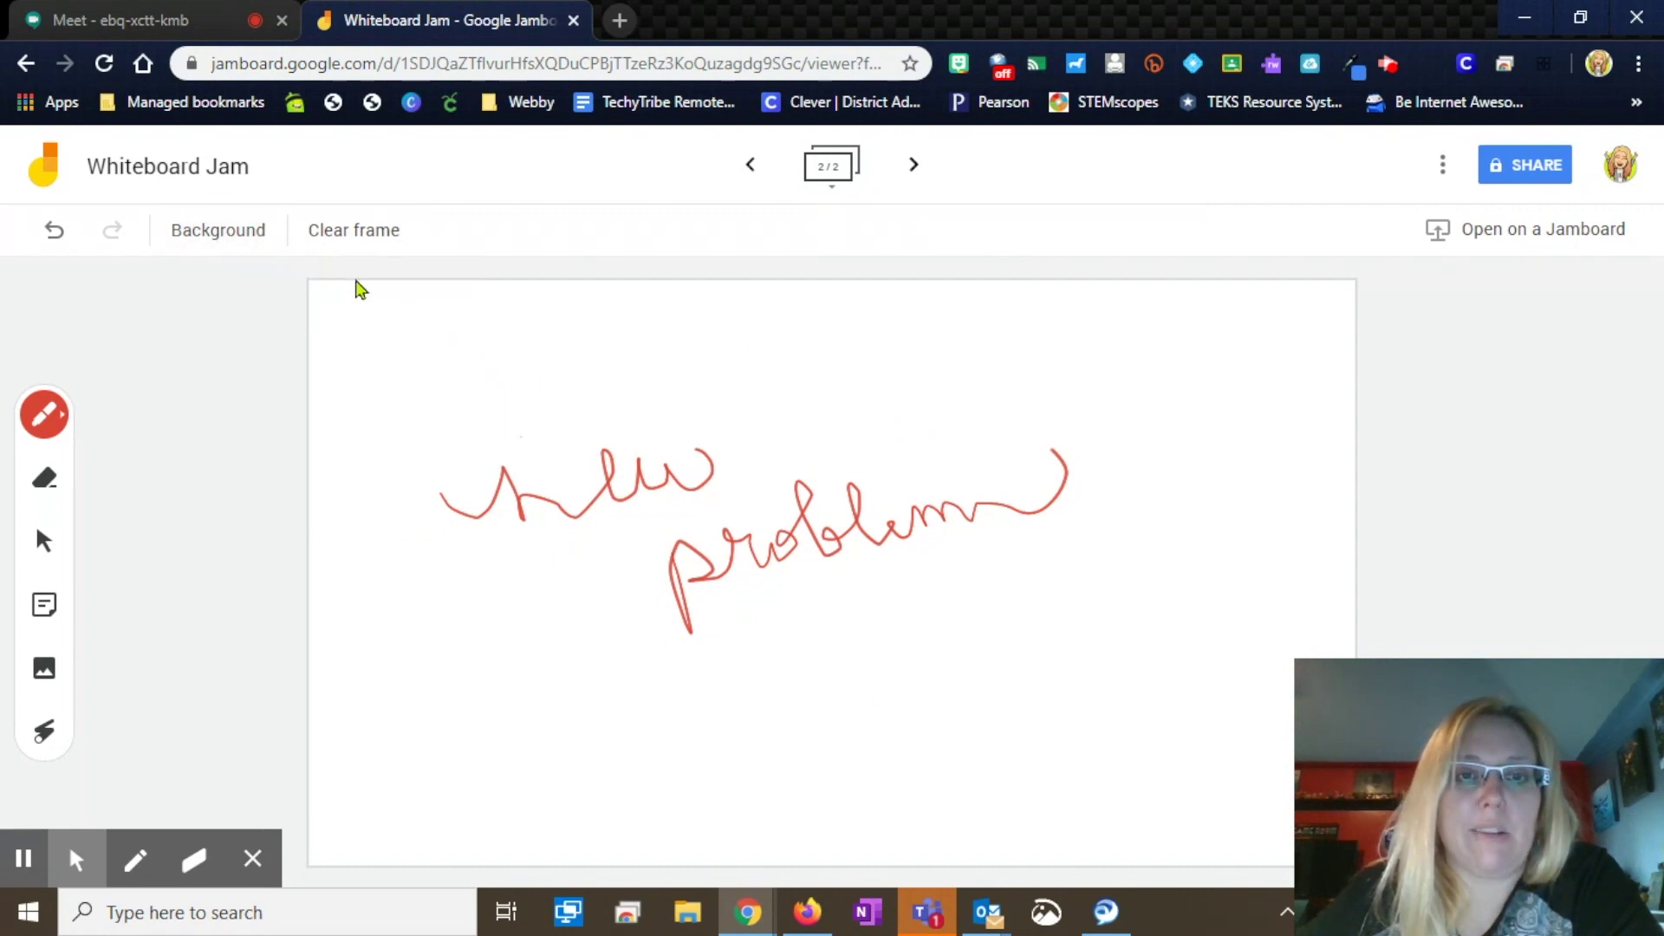
{"action": "left_click", "coordinate": [751, 164]}
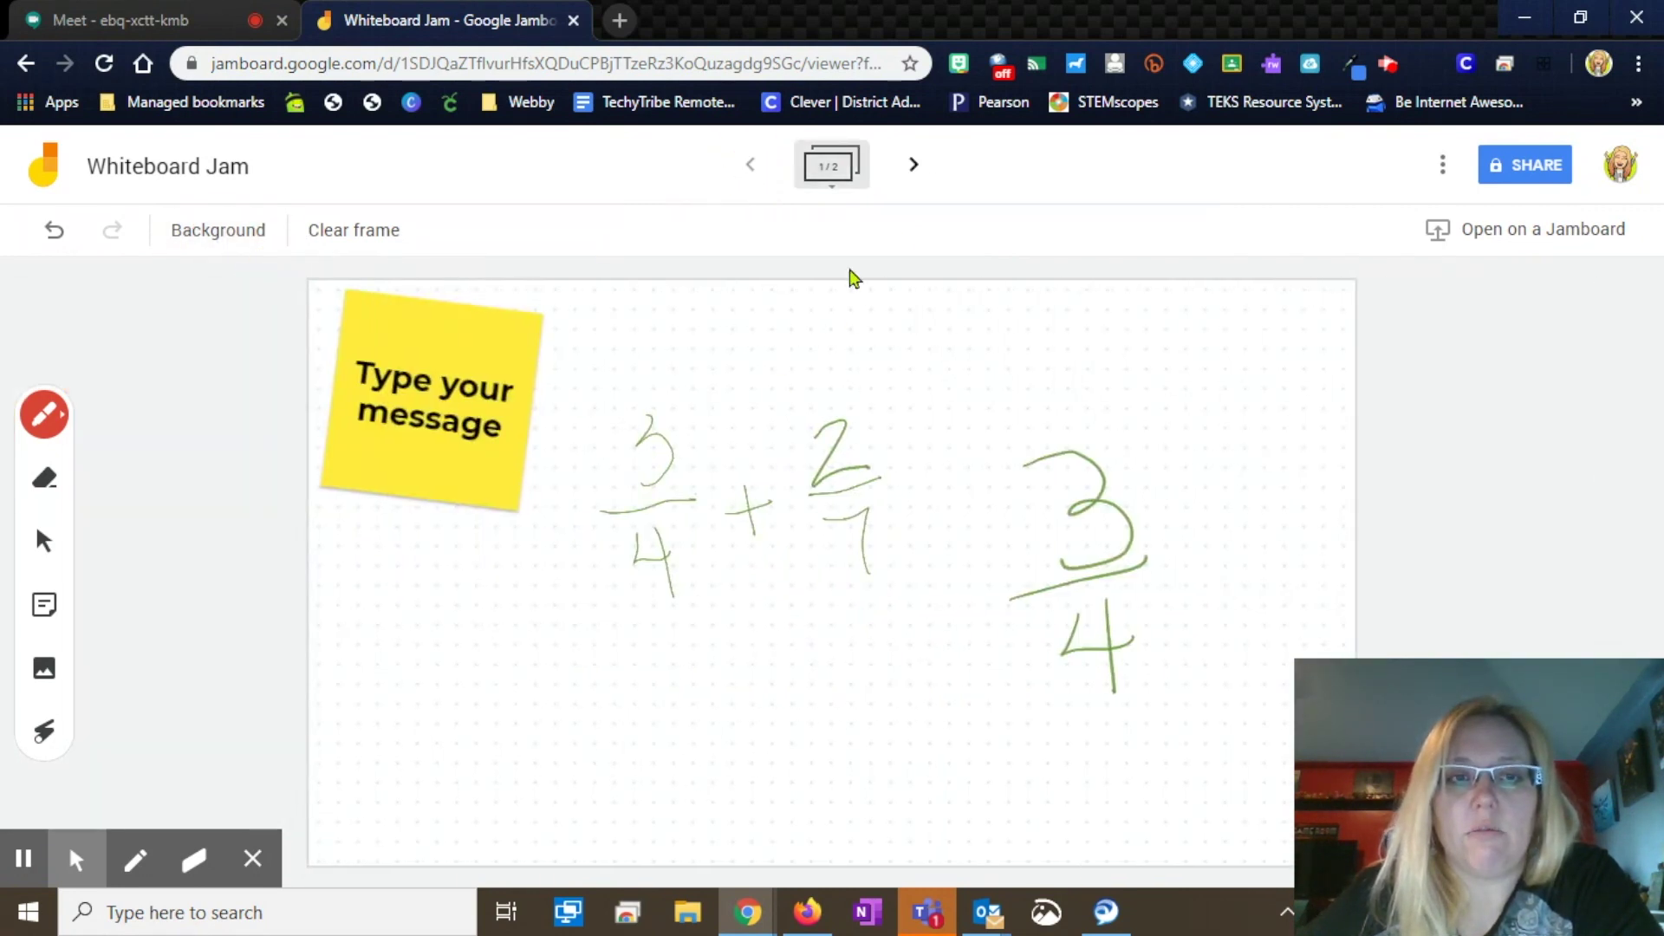
{"action": "left_click", "coordinate": [912, 165]}
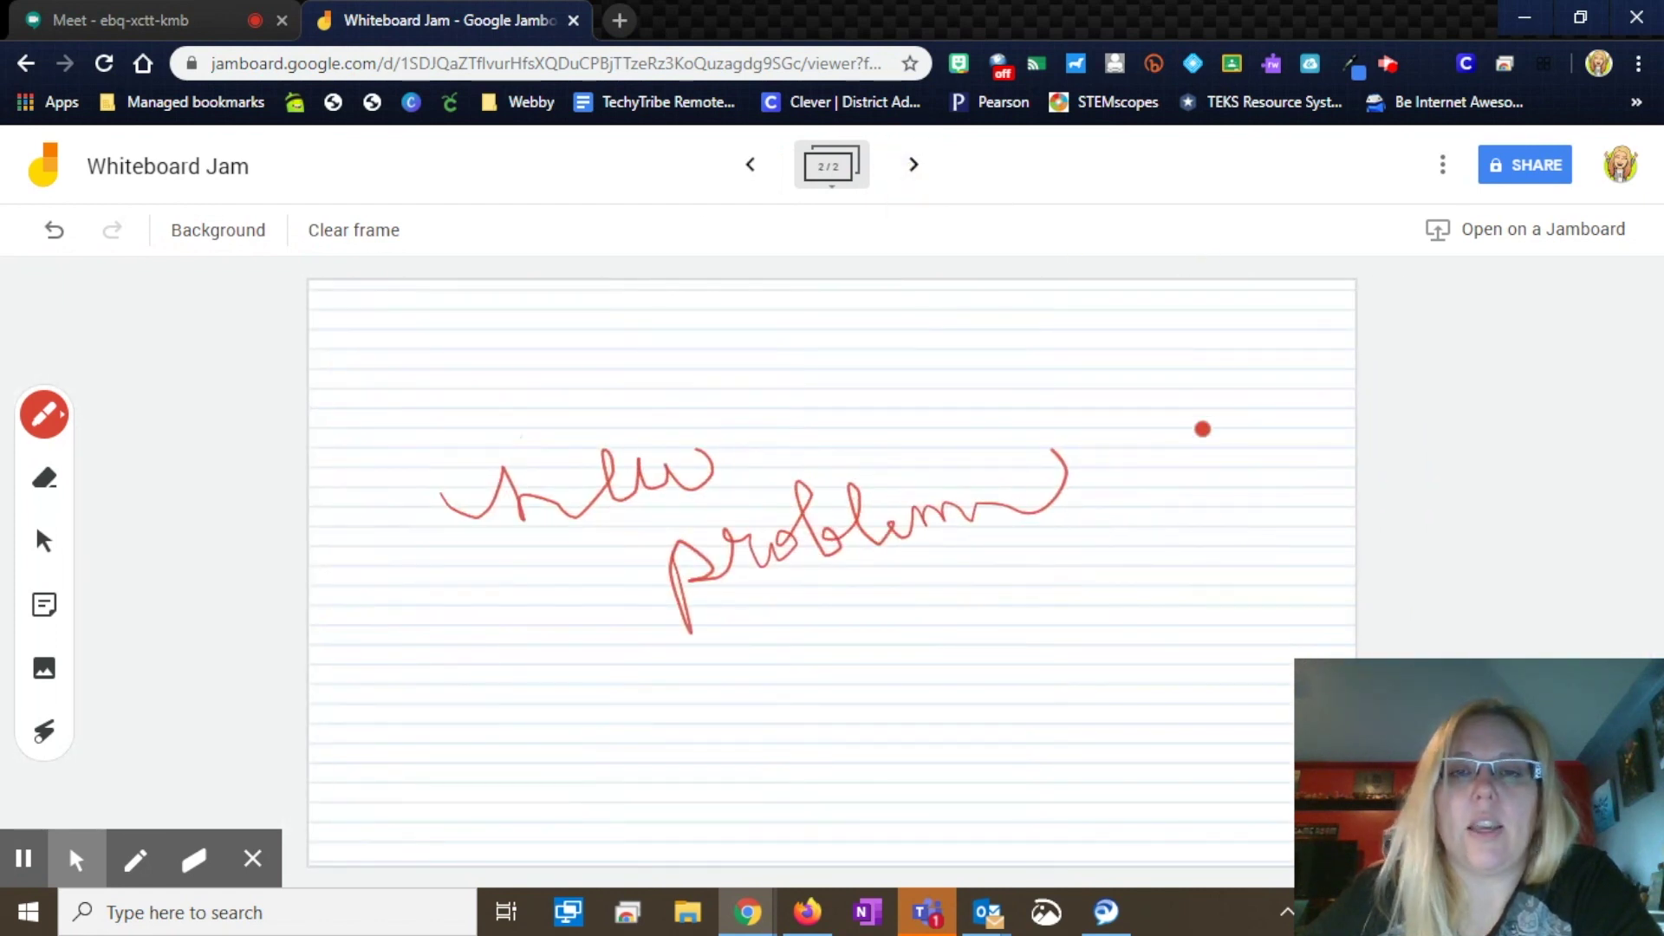
- Try setting link access to anyone with the link as editor, then cancel, keeping it private
{"action": "left_click", "coordinate": [1519, 171]}
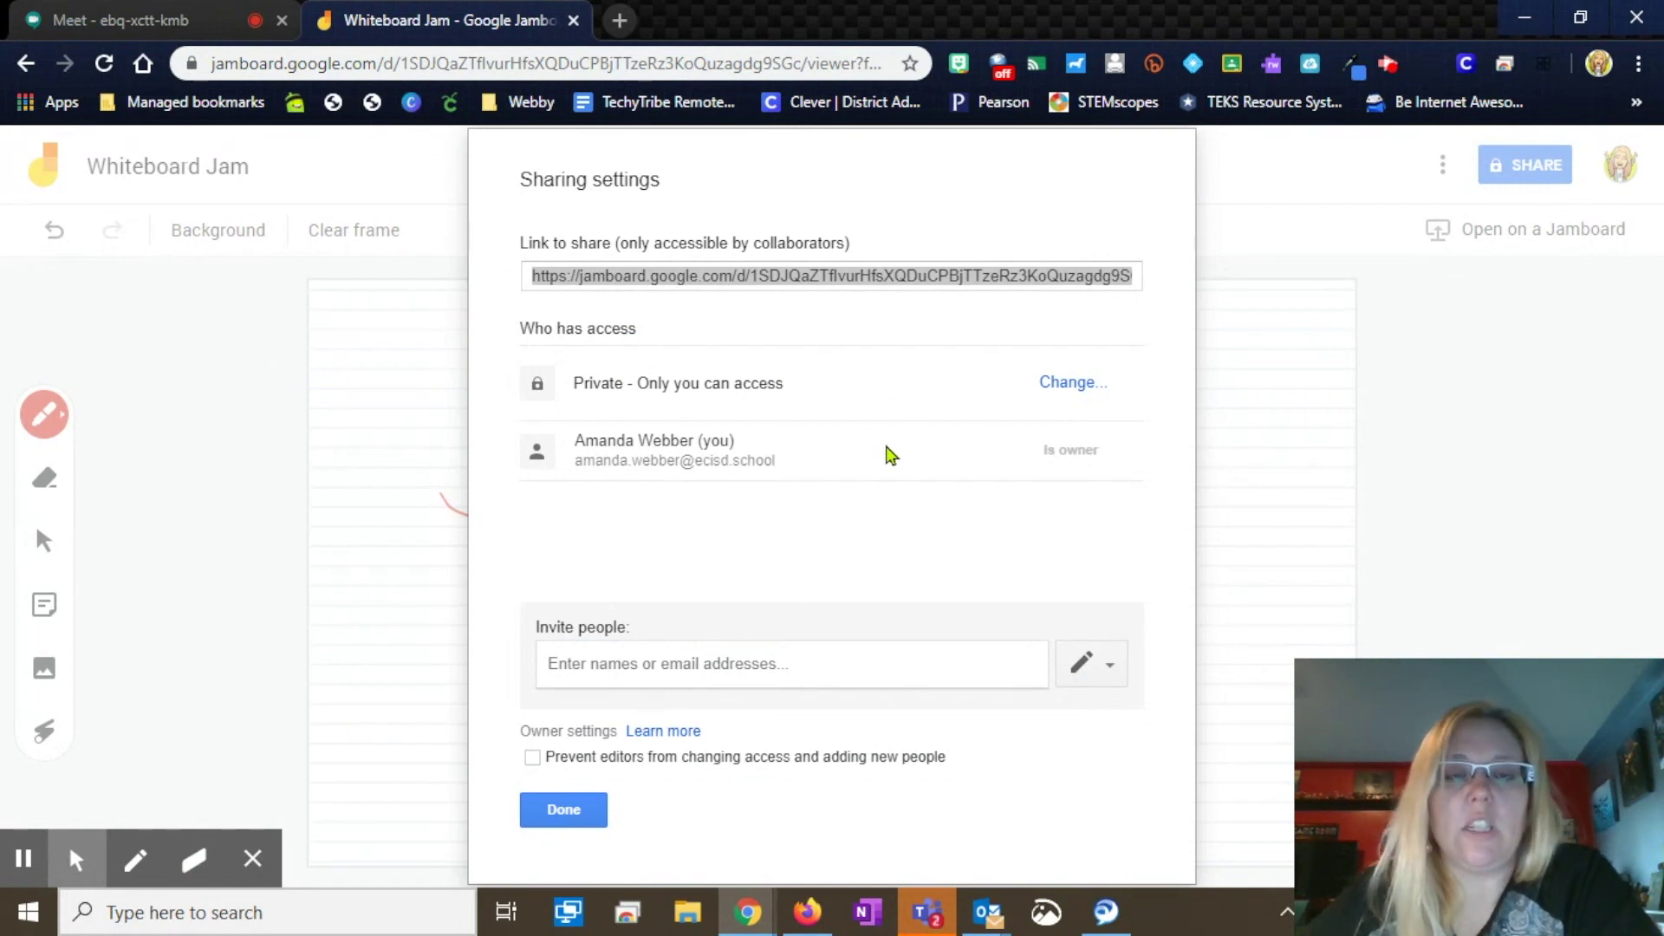
{"action": "left_click", "coordinate": [1065, 383]}
{"action": "left_click", "coordinate": [721, 392]}
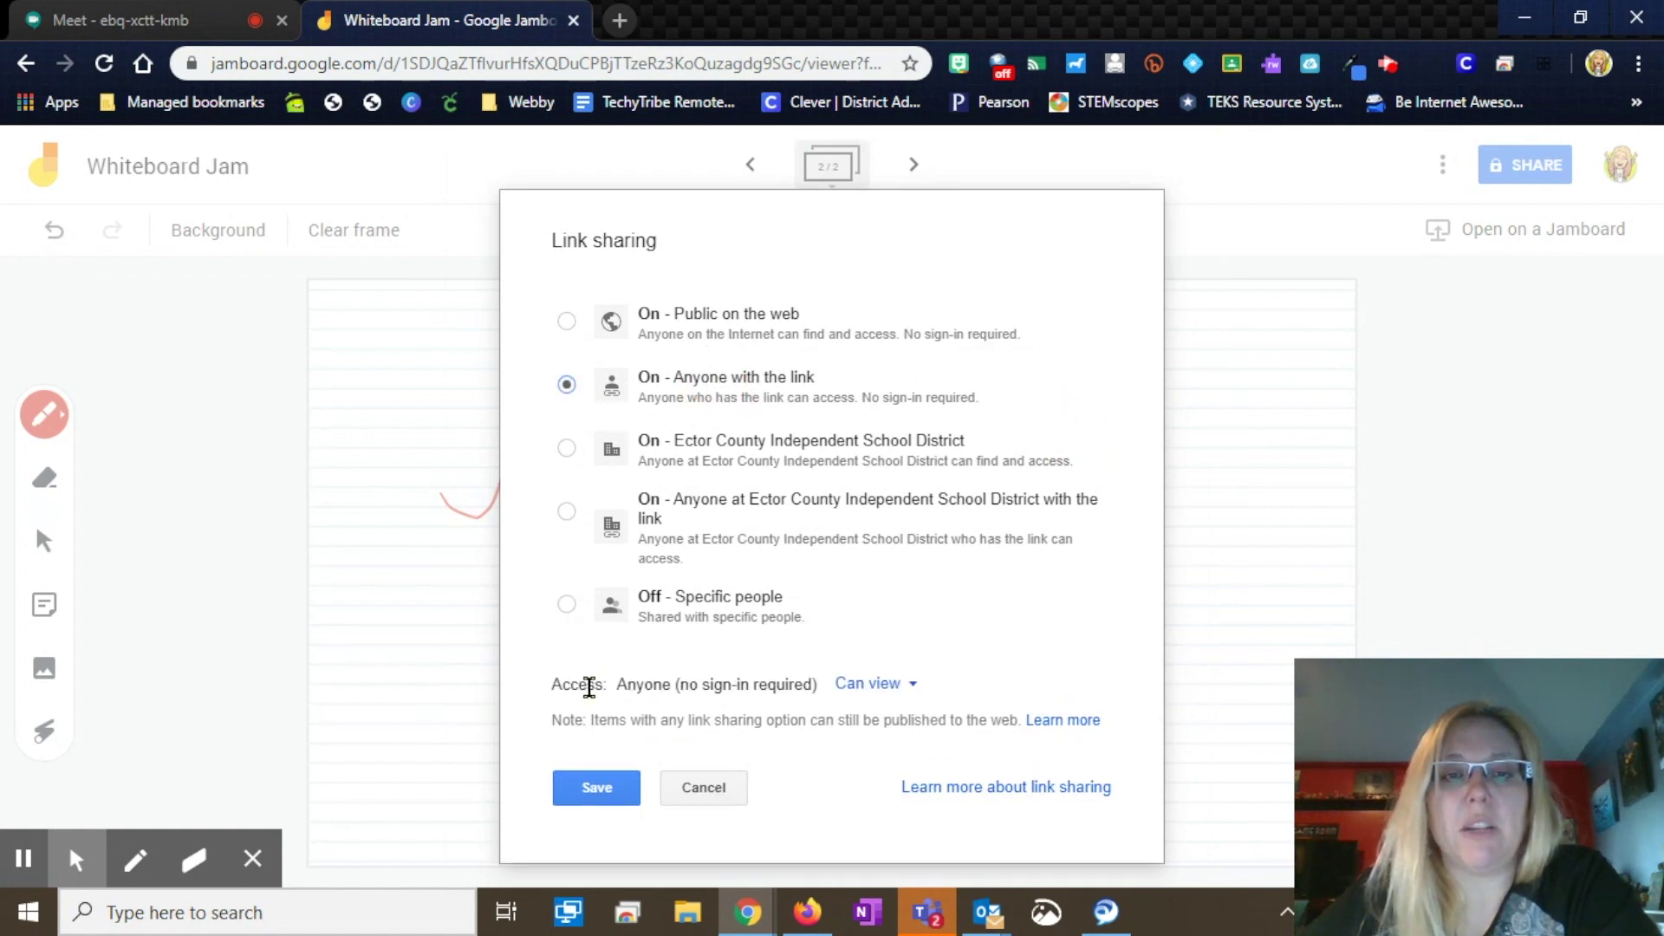
{"action": "left_click", "coordinate": [889, 685]}
{"action": "left_click", "coordinate": [891, 730]}
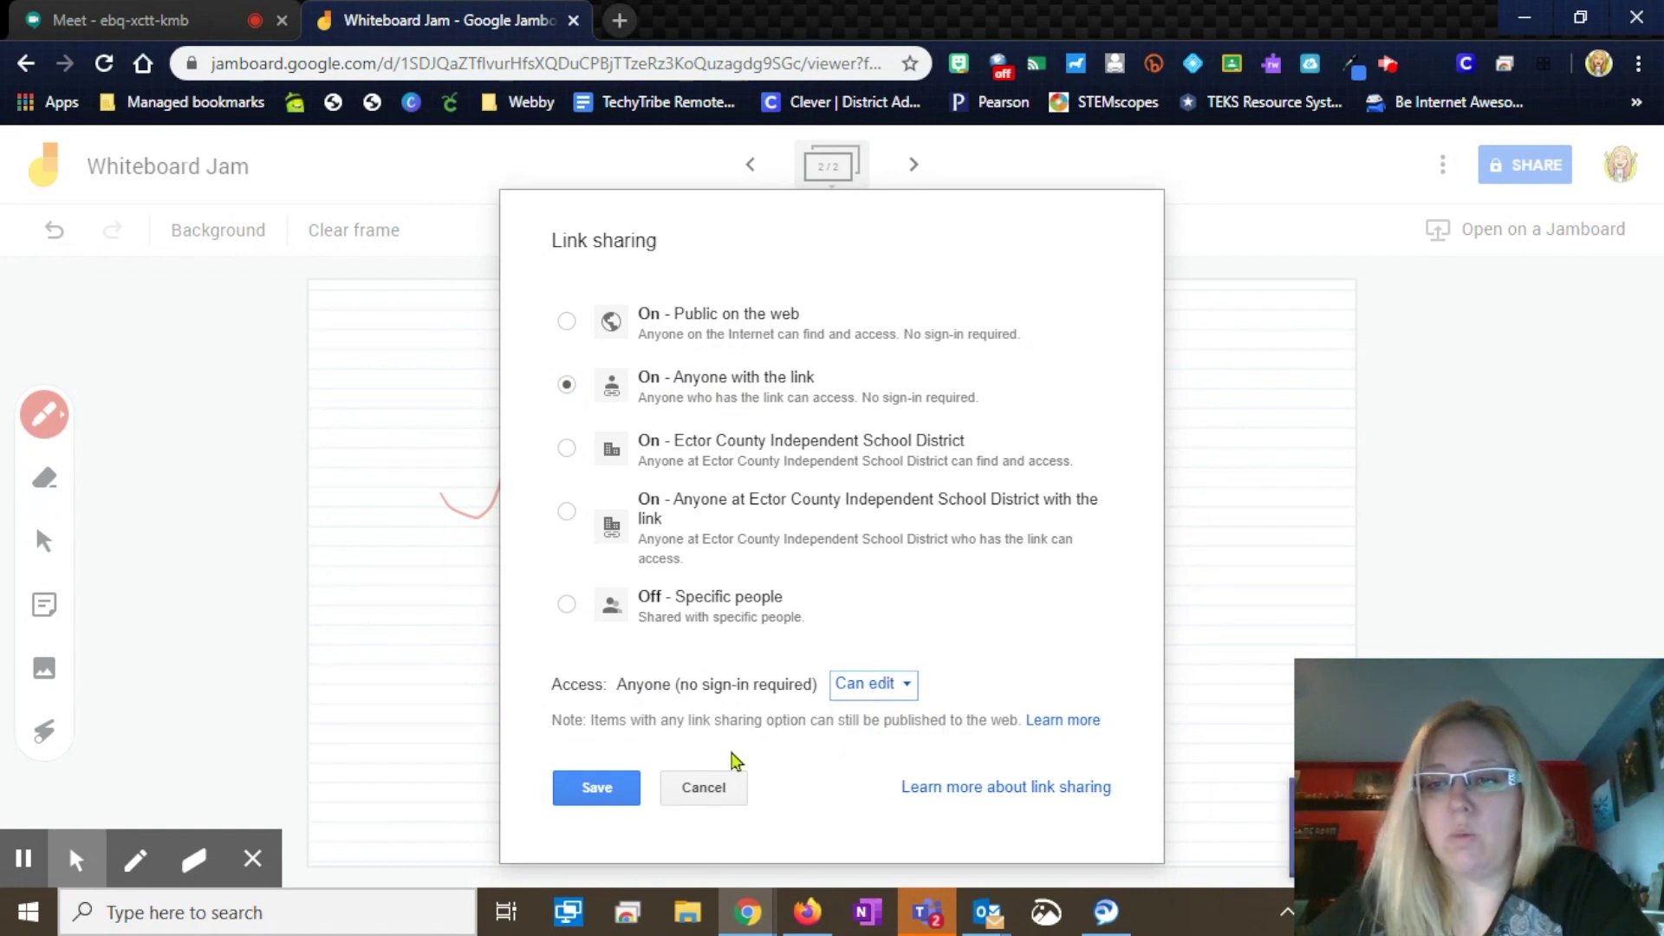
{"action": "left_click", "coordinate": [728, 791]}
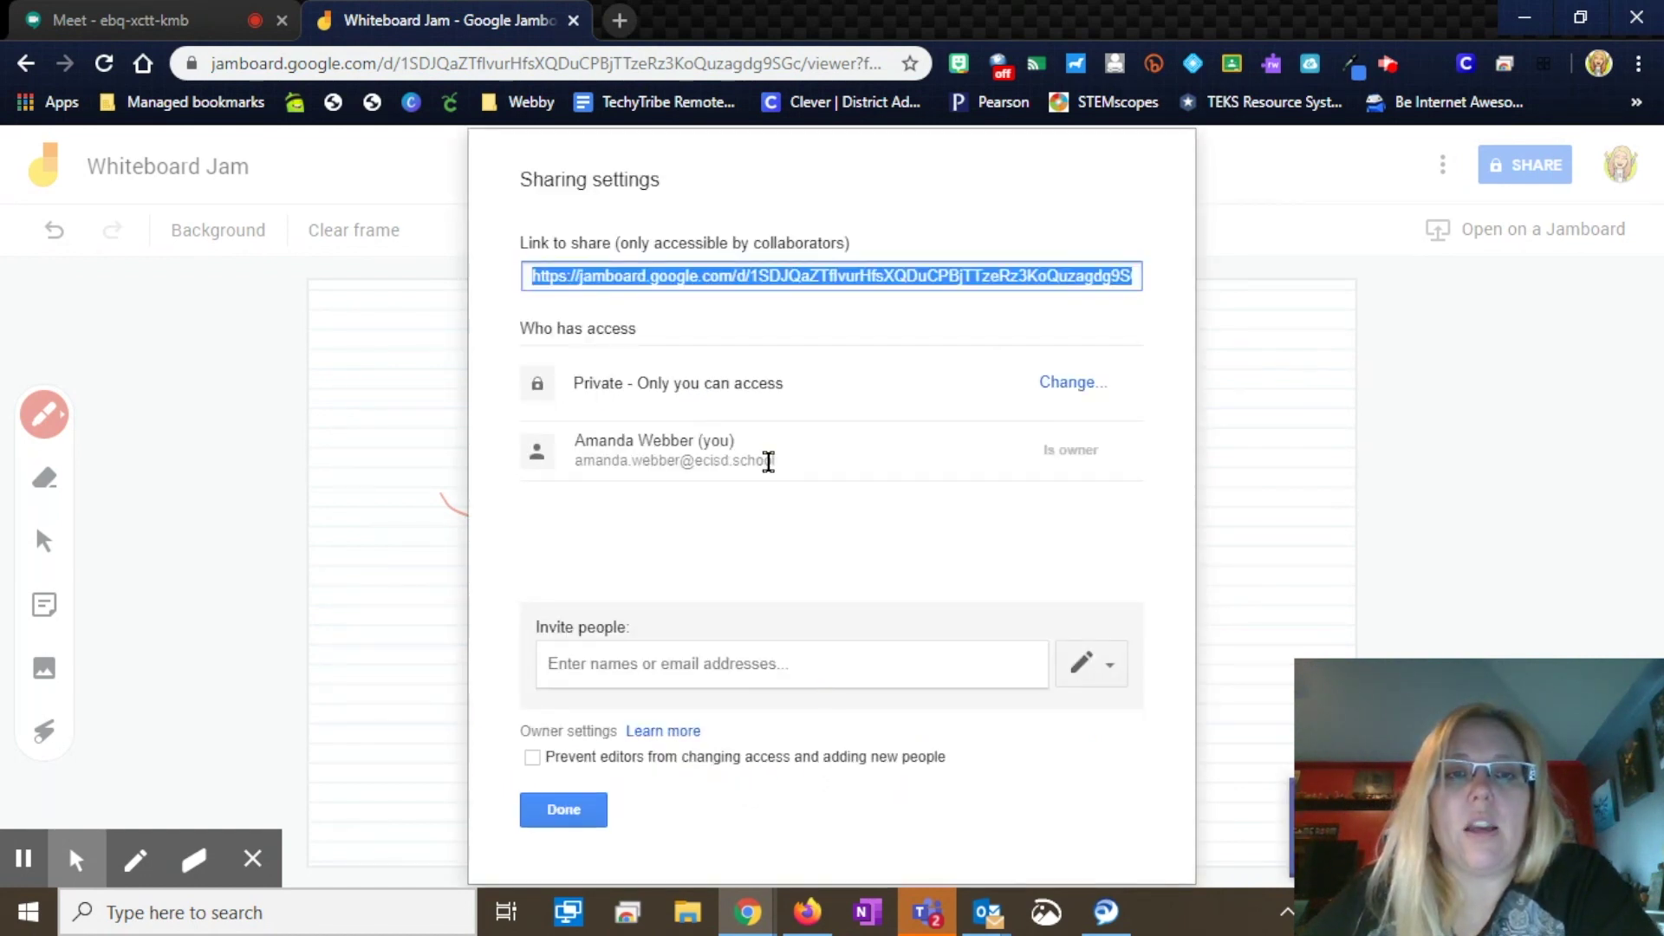
{"action": "left_click", "coordinate": [719, 667]}
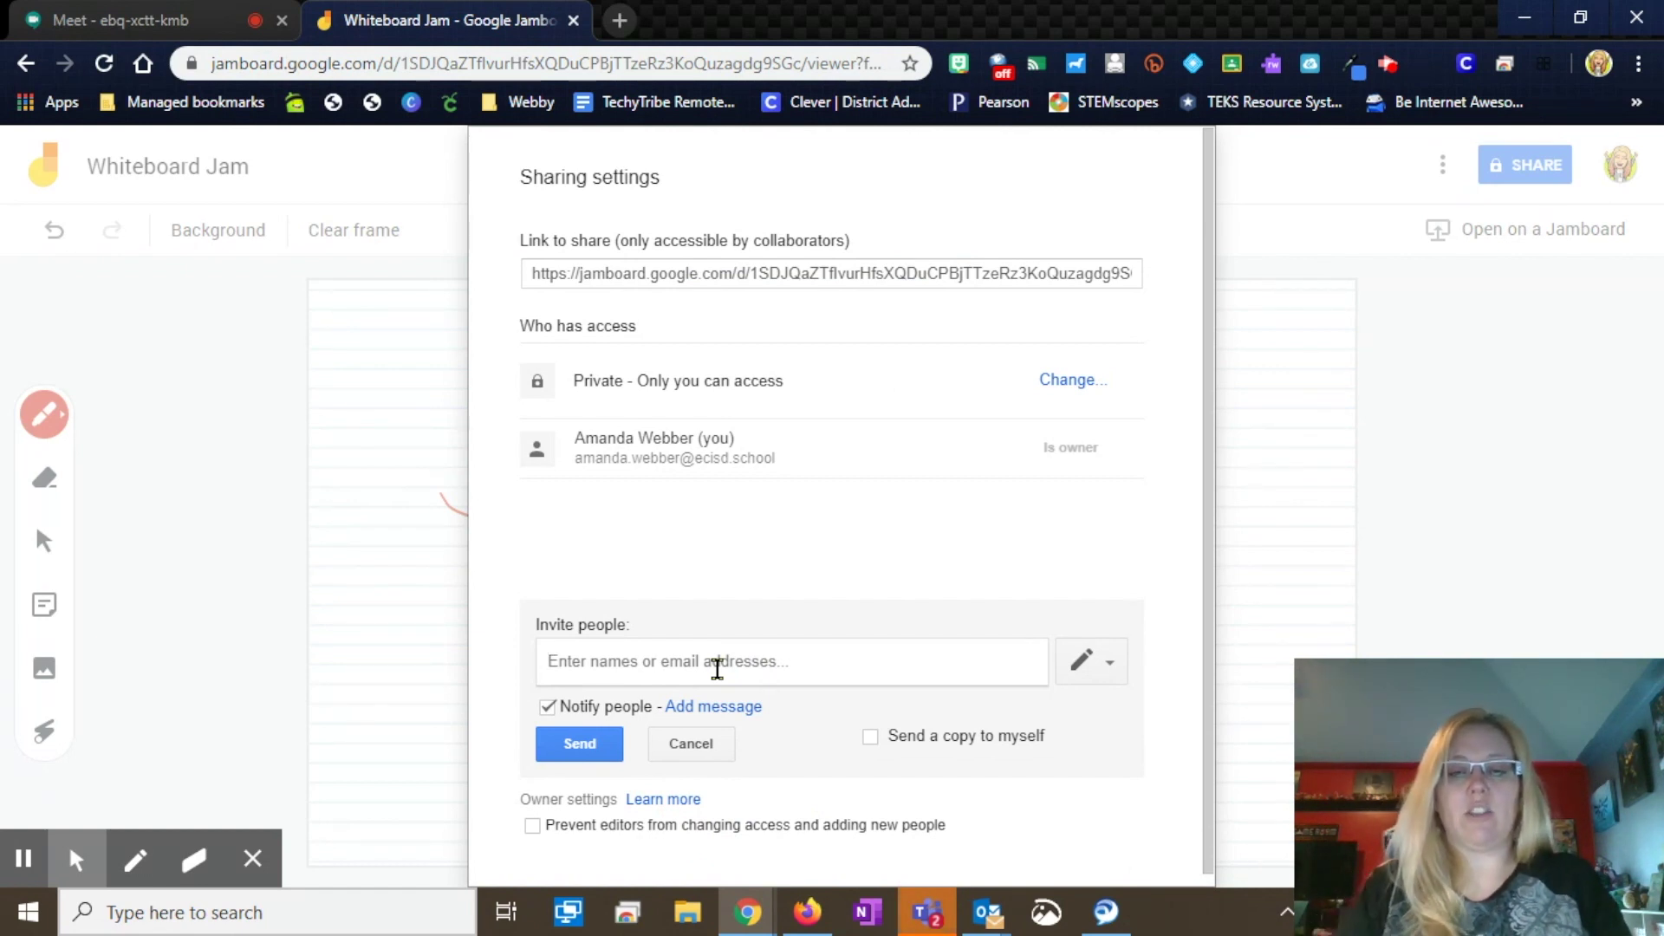
- Start inviting a colleague by name, then cancel the invitation and close the sharing settings
{"action": "type", "text": "jess"}
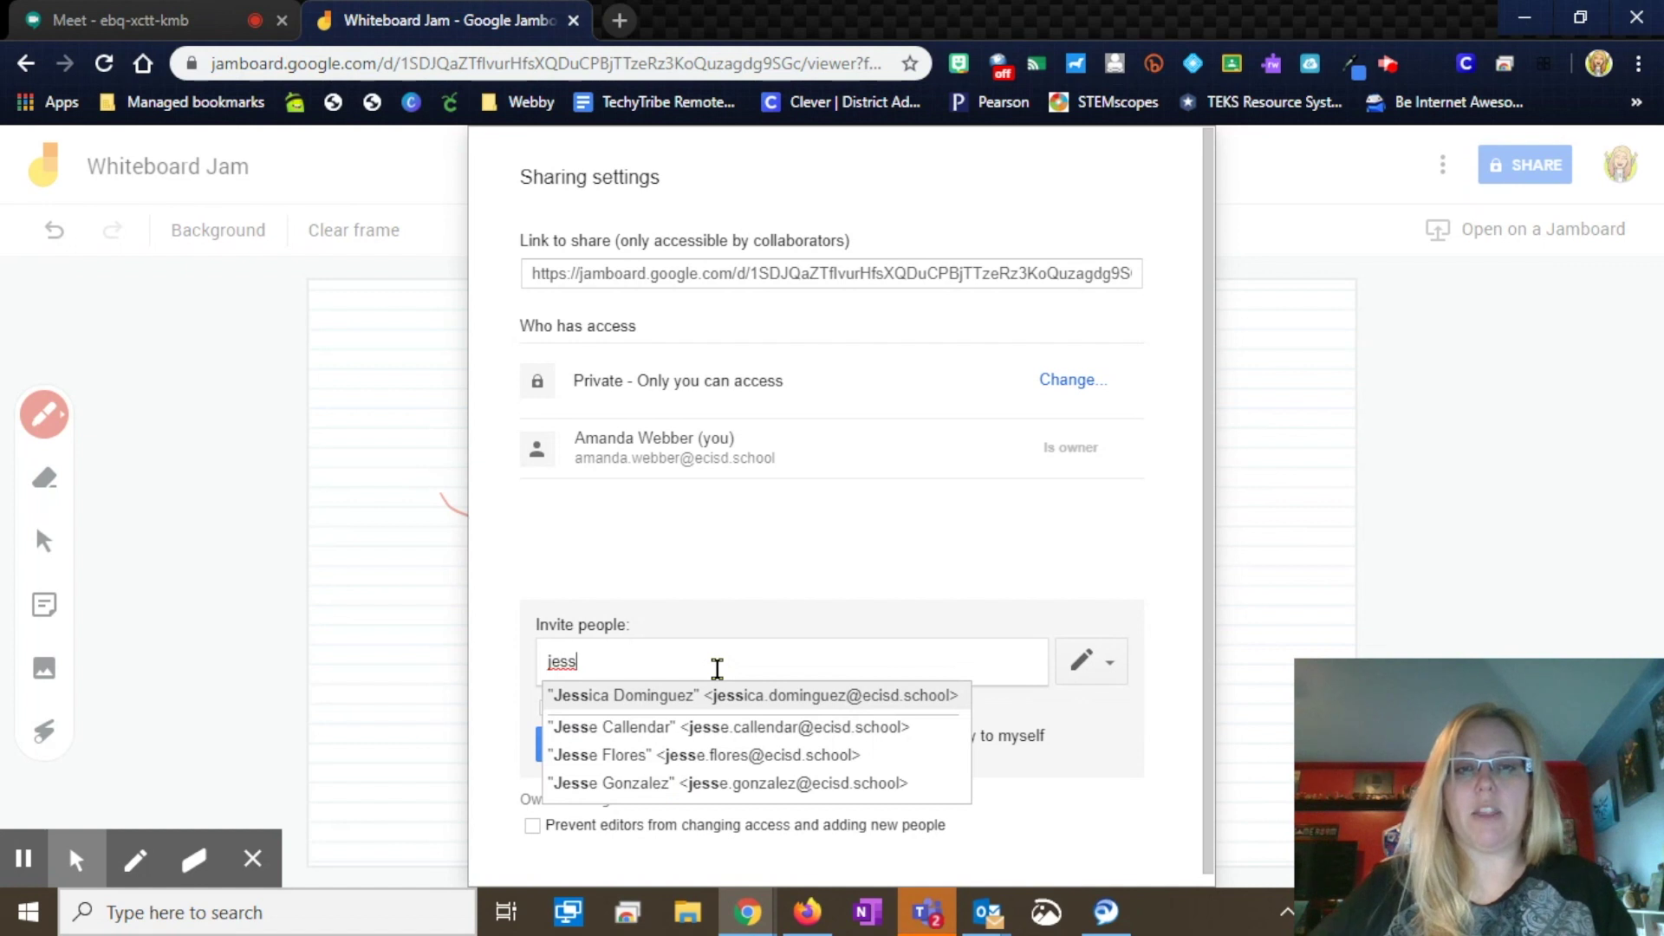
{"action": "left_click", "coordinate": [711, 697]}
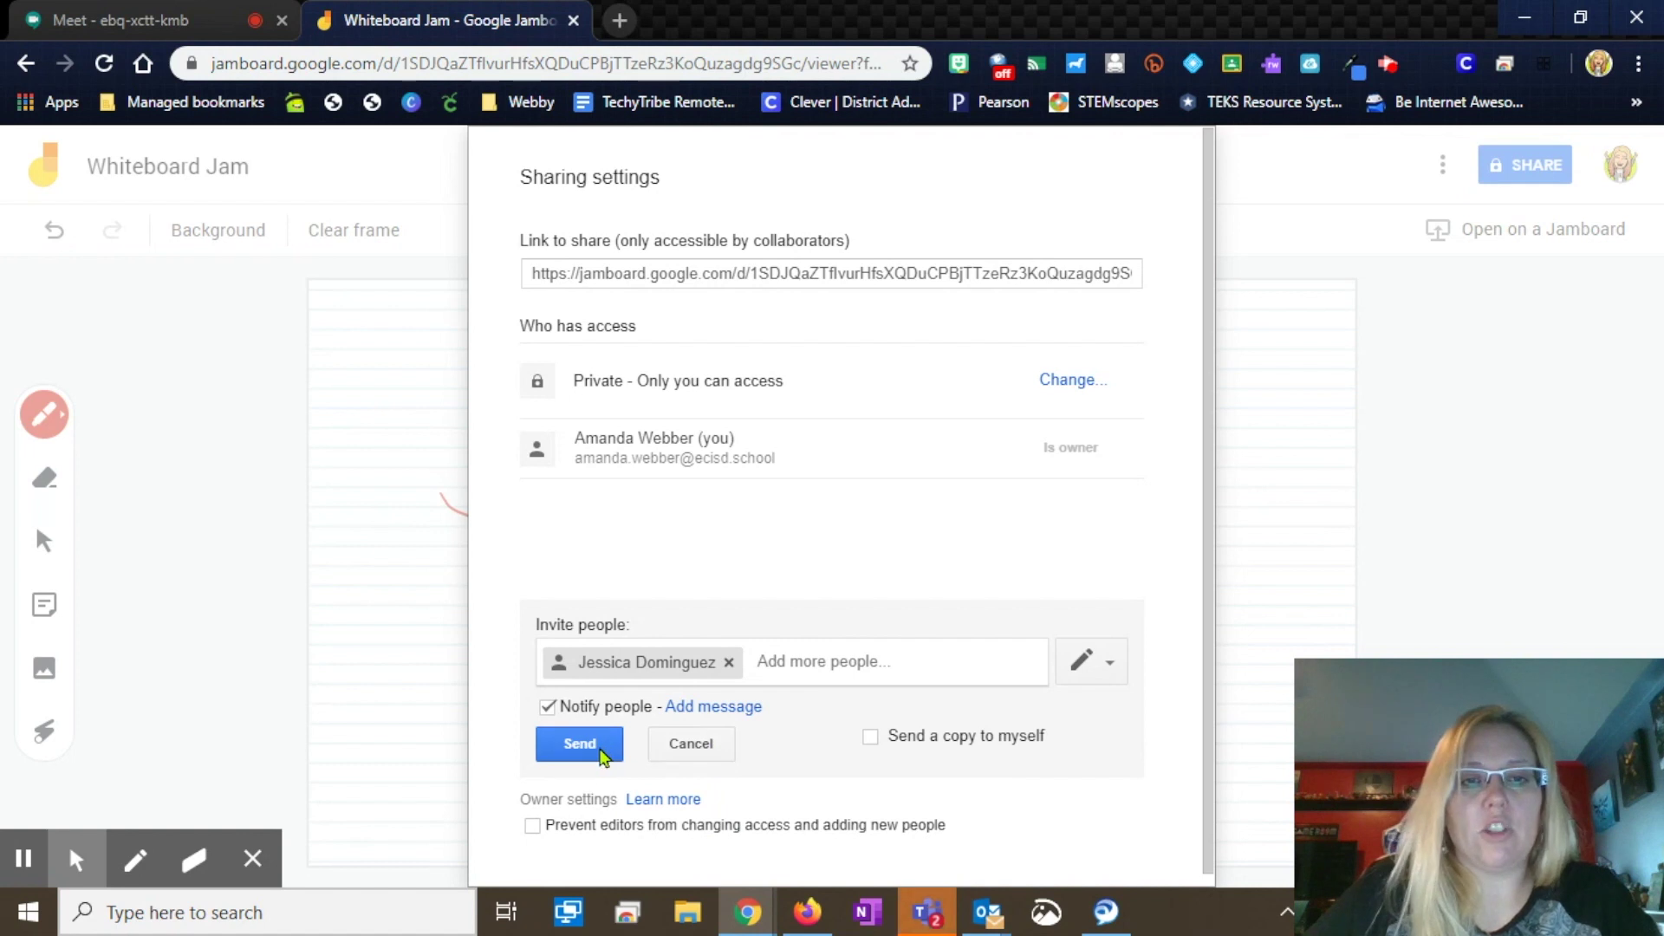
{"action": "scroll", "coordinate": [639, 717], "scroll_direction": "down", "scroll_amount": 1}
{"action": "left_click", "coordinate": [729, 742]}
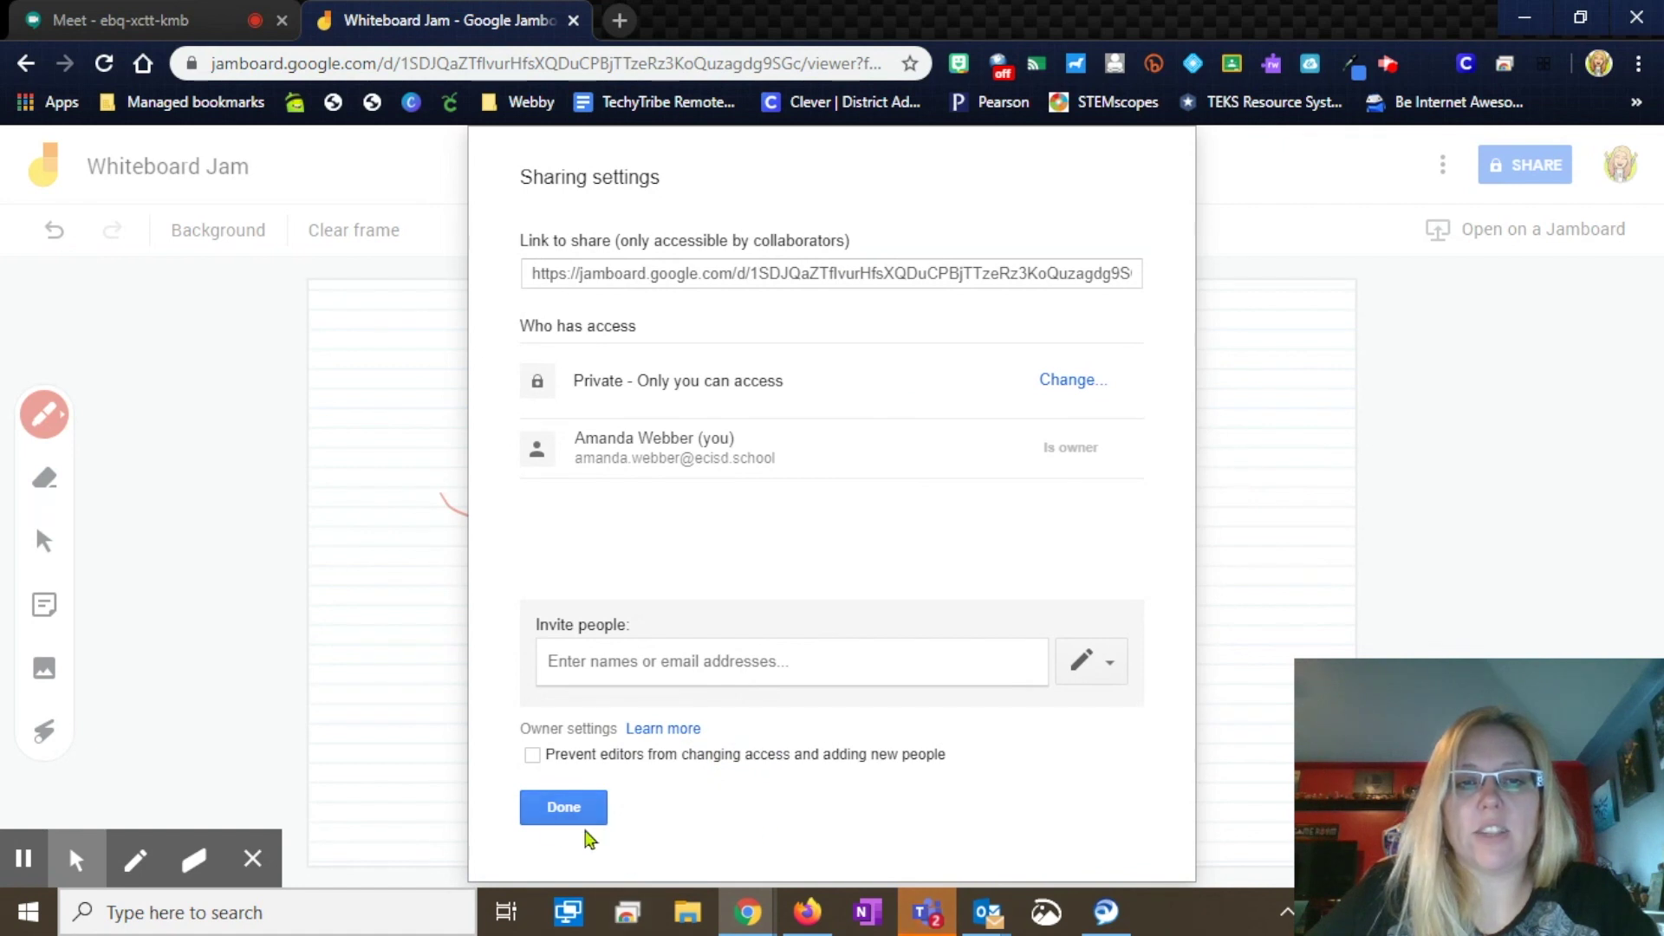
{"action": "left_click", "coordinate": [565, 806]}
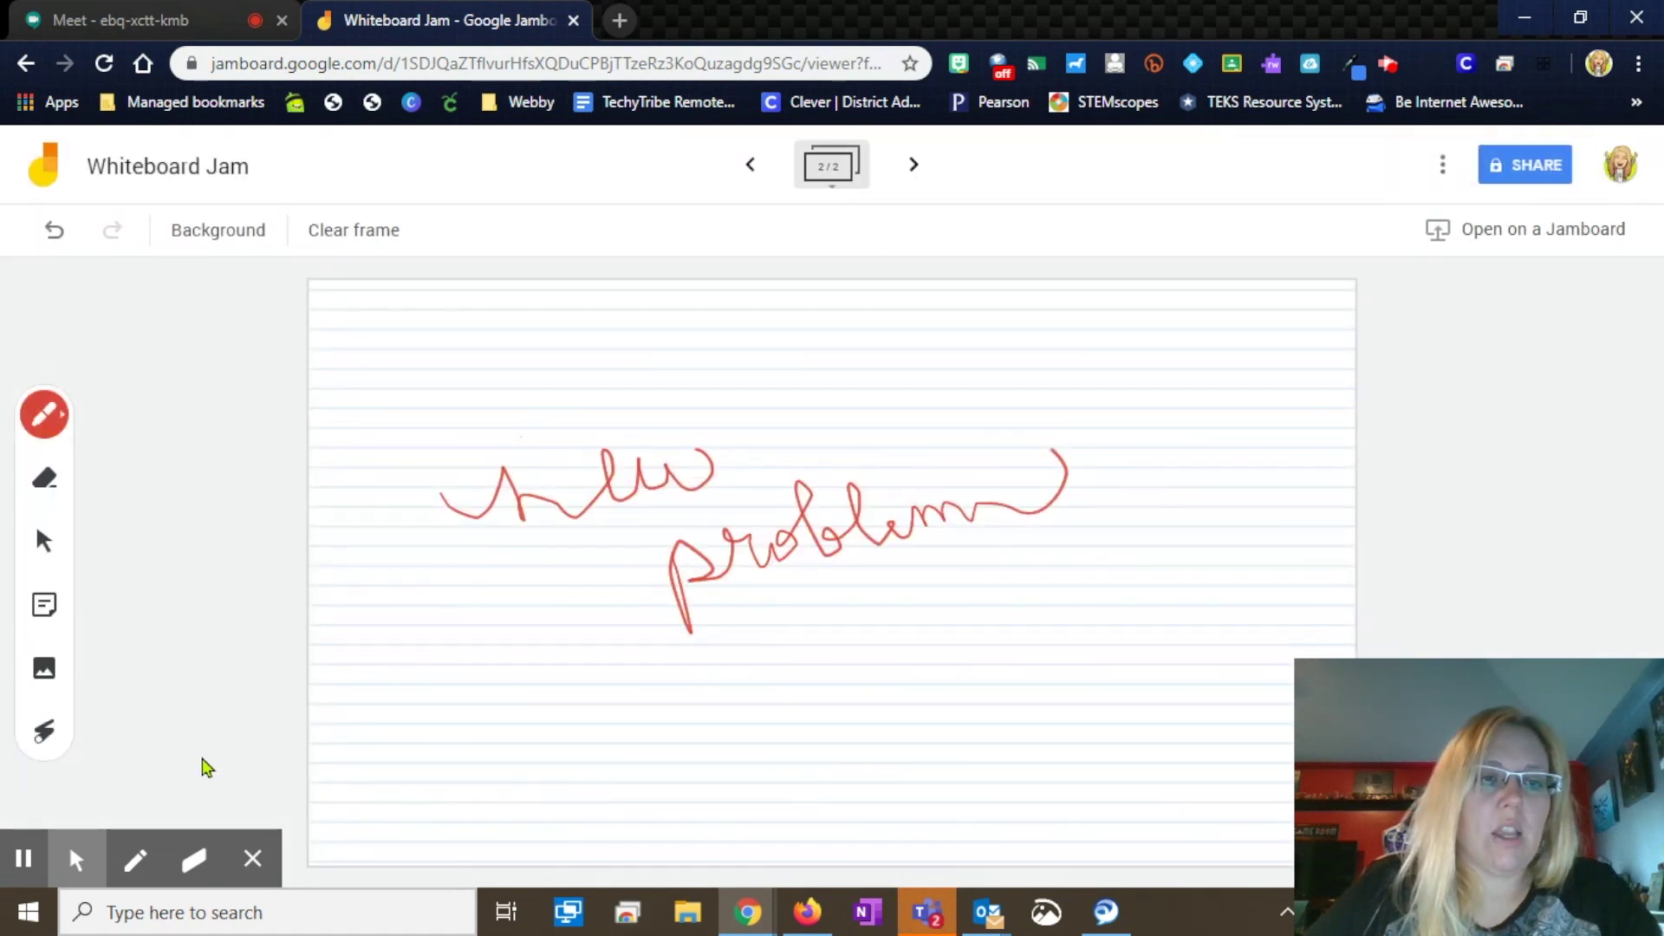
- With the laser, circle 'new' on frame 2, then the 3/4 fraction on frame 1
{"action": "mouse_move", "coordinate": [16, 860]}
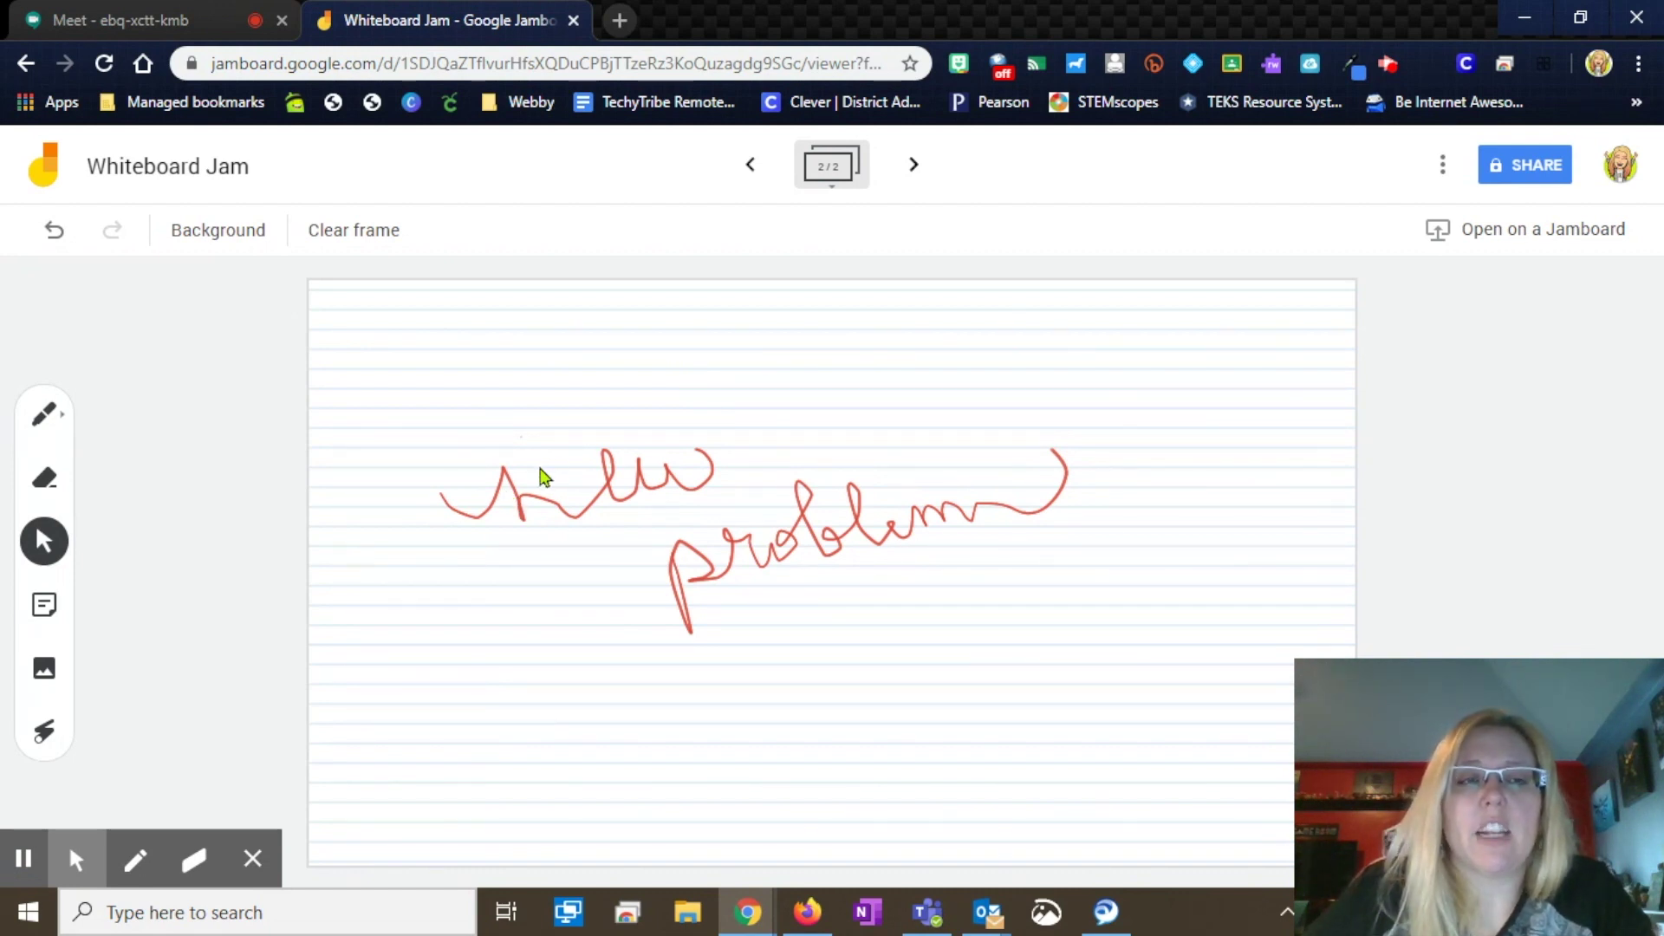
{"action": "left_click", "coordinate": [44, 731]}
{"action": "mouse_move", "coordinate": [525, 481]}
{"action": "left_mouse_down"}
{"action": "mouse_move", "coordinate": [578, 553]}
{"action": "mouse_move", "coordinate": [563, 519]}
{"action": "left_mouse_up"}
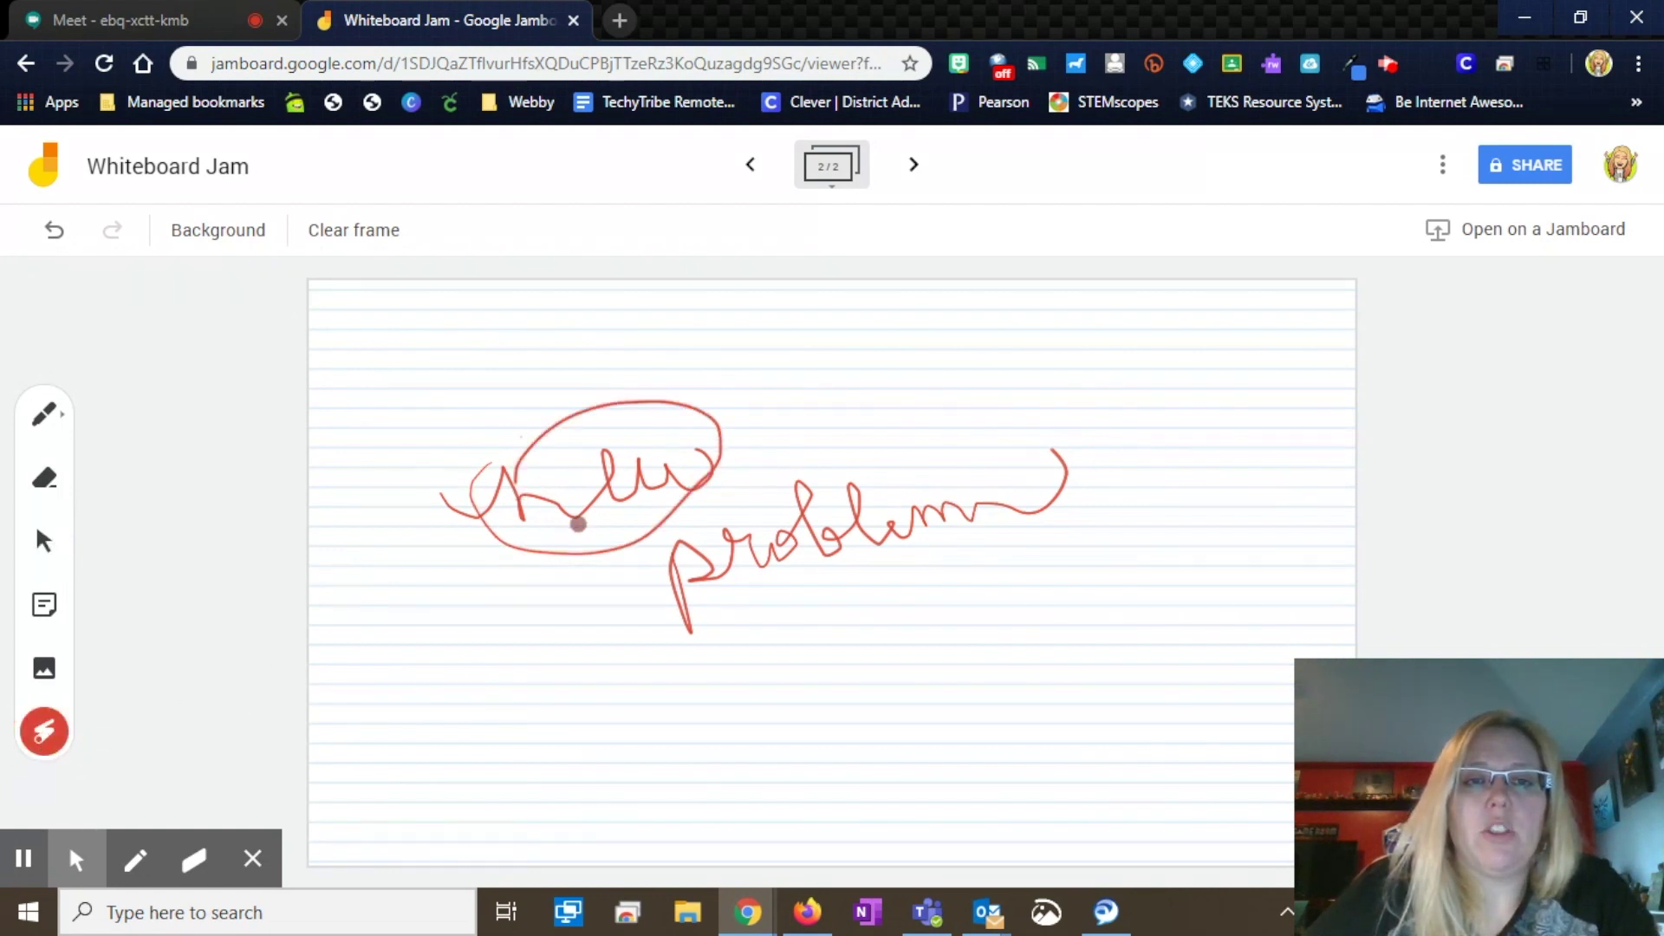
{"action": "left_click", "coordinate": [750, 178]}
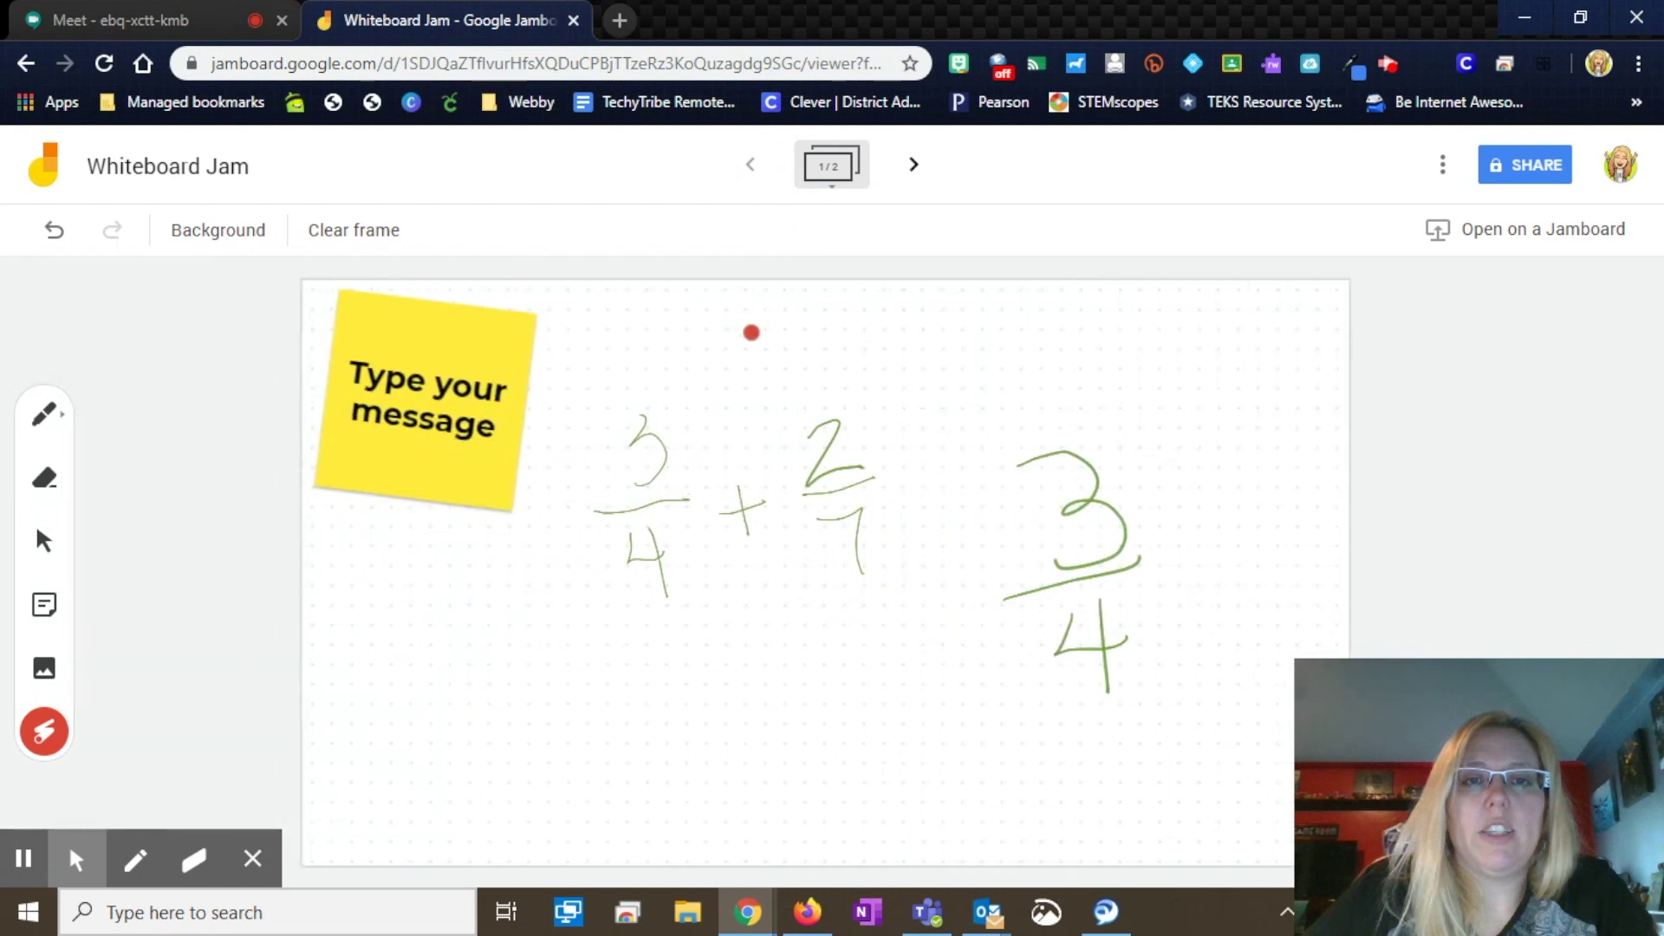
{"action": "mouse_move", "coordinate": [638, 400]}
{"action": "left_mouse_down"}
{"action": "mouse_move", "coordinate": [679, 502]}
{"action": "mouse_move", "coordinate": [647, 564]}
{"action": "mouse_move", "coordinate": [661, 509]}
{"action": "left_mouse_up"}
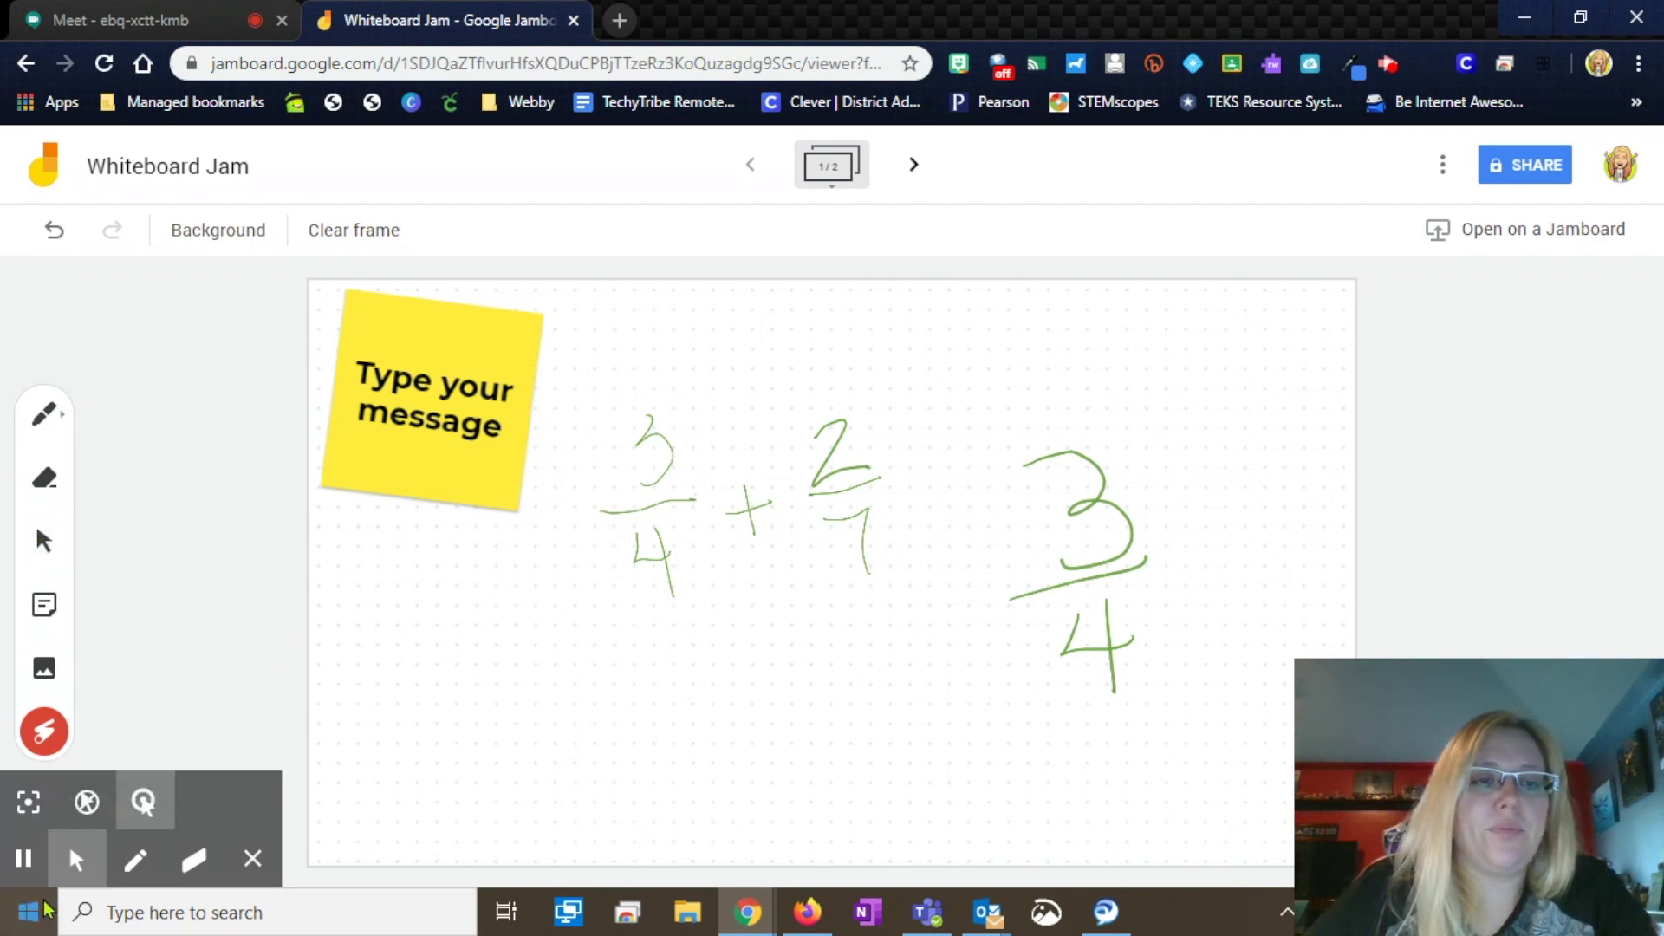
{"action": "left_click", "coordinate": [23, 867]}
{"action": "left_click", "coordinate": [21, 863]}
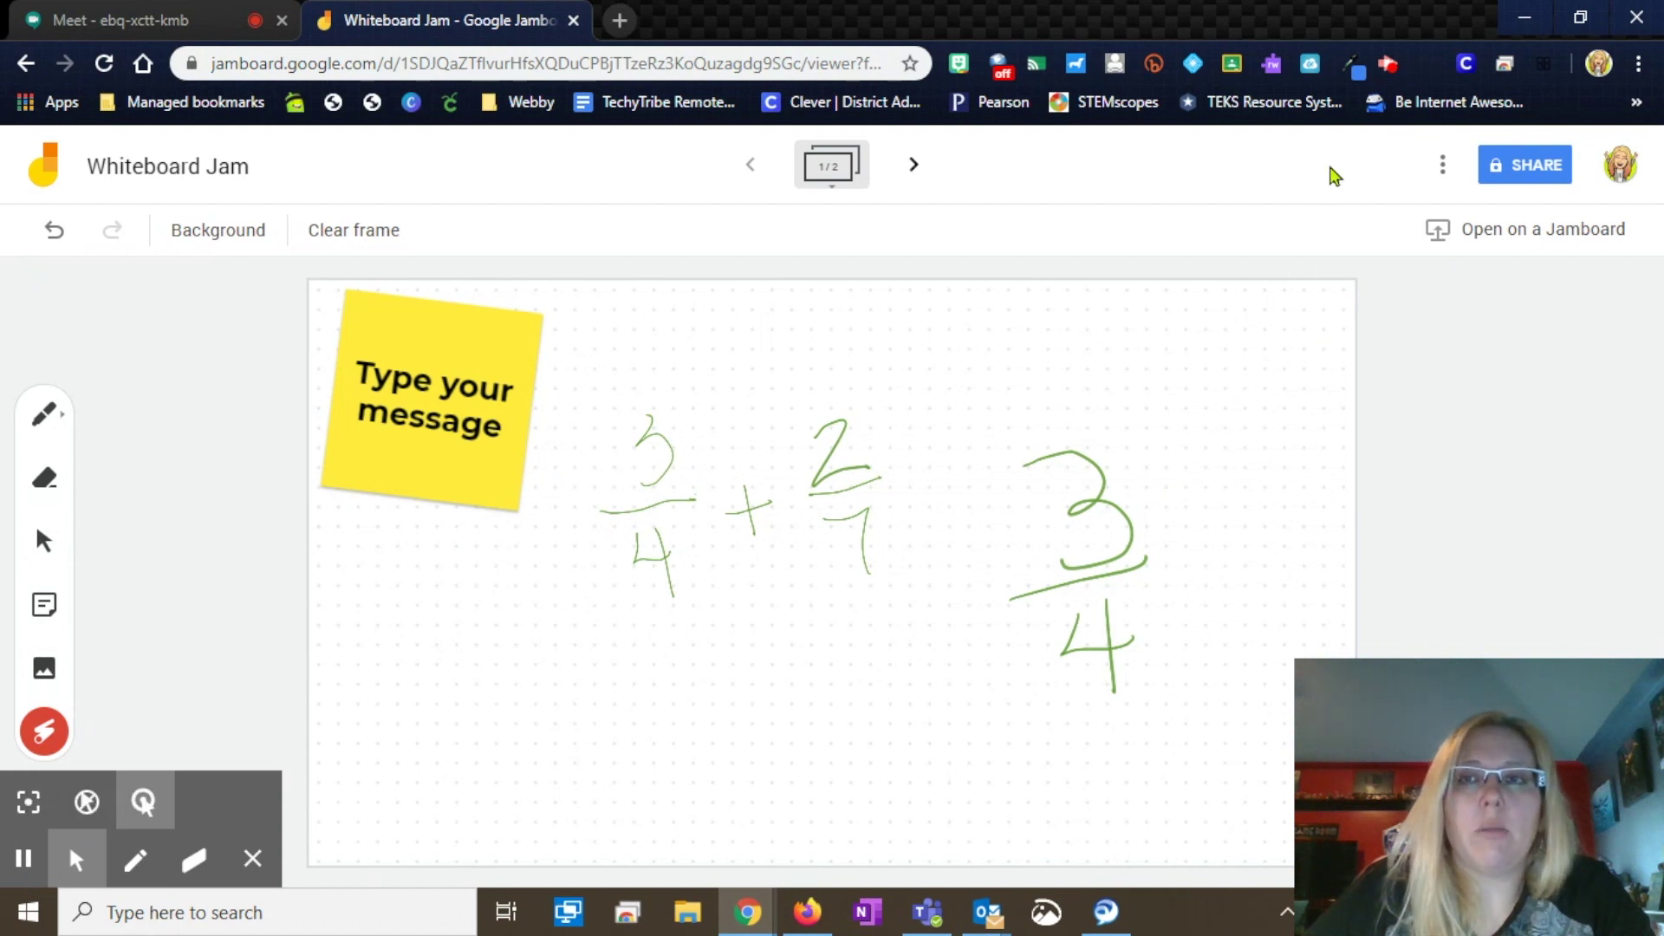
- Open and dismiss the More actions menu, then return to the Select tool
{"action": "left_click", "coordinate": [1457, 175]}
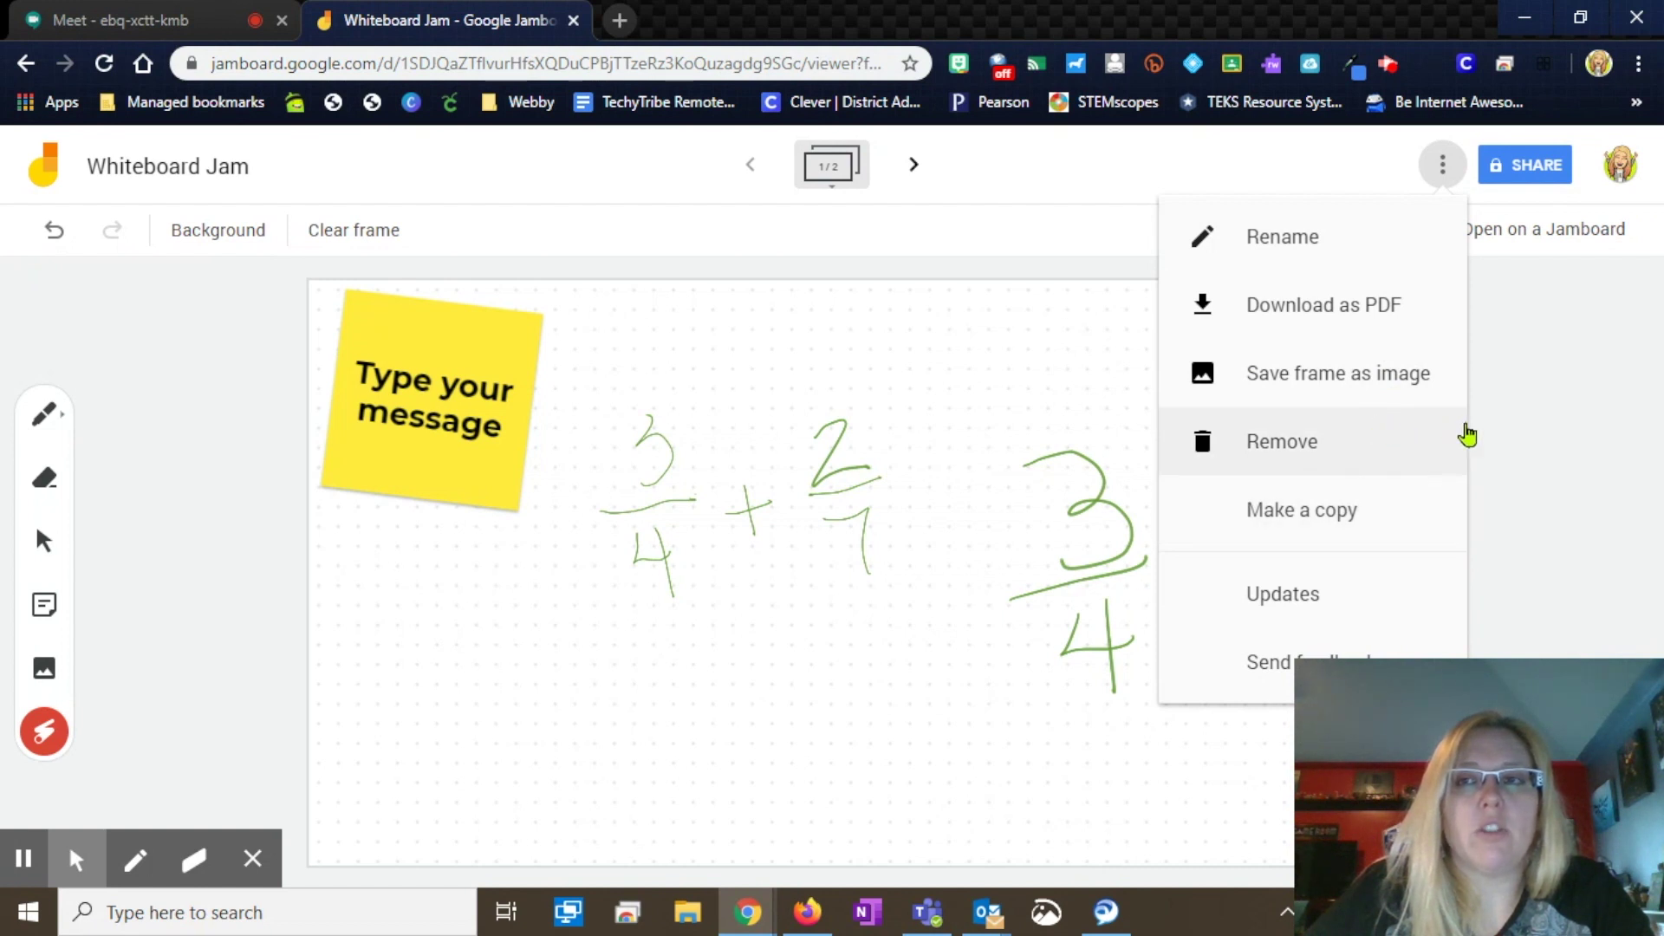
{"action": "left_click", "coordinate": [1497, 421]}
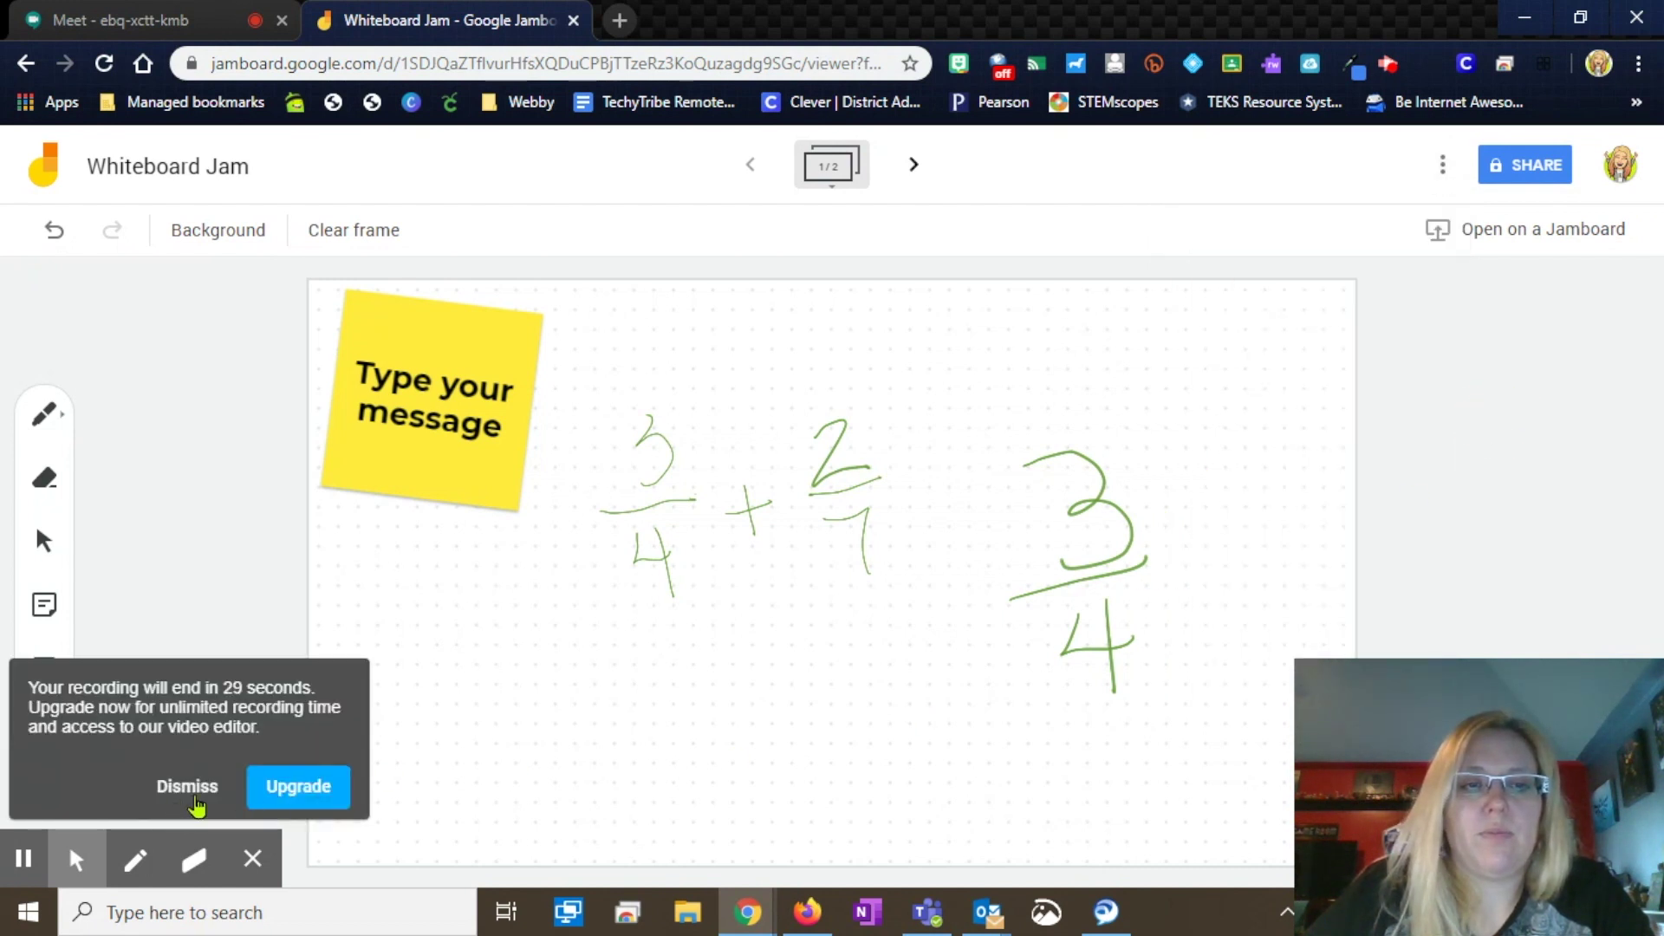
{"action": "left_click", "coordinate": [187, 786]}
{"action": "left_click", "coordinate": [43, 541]}
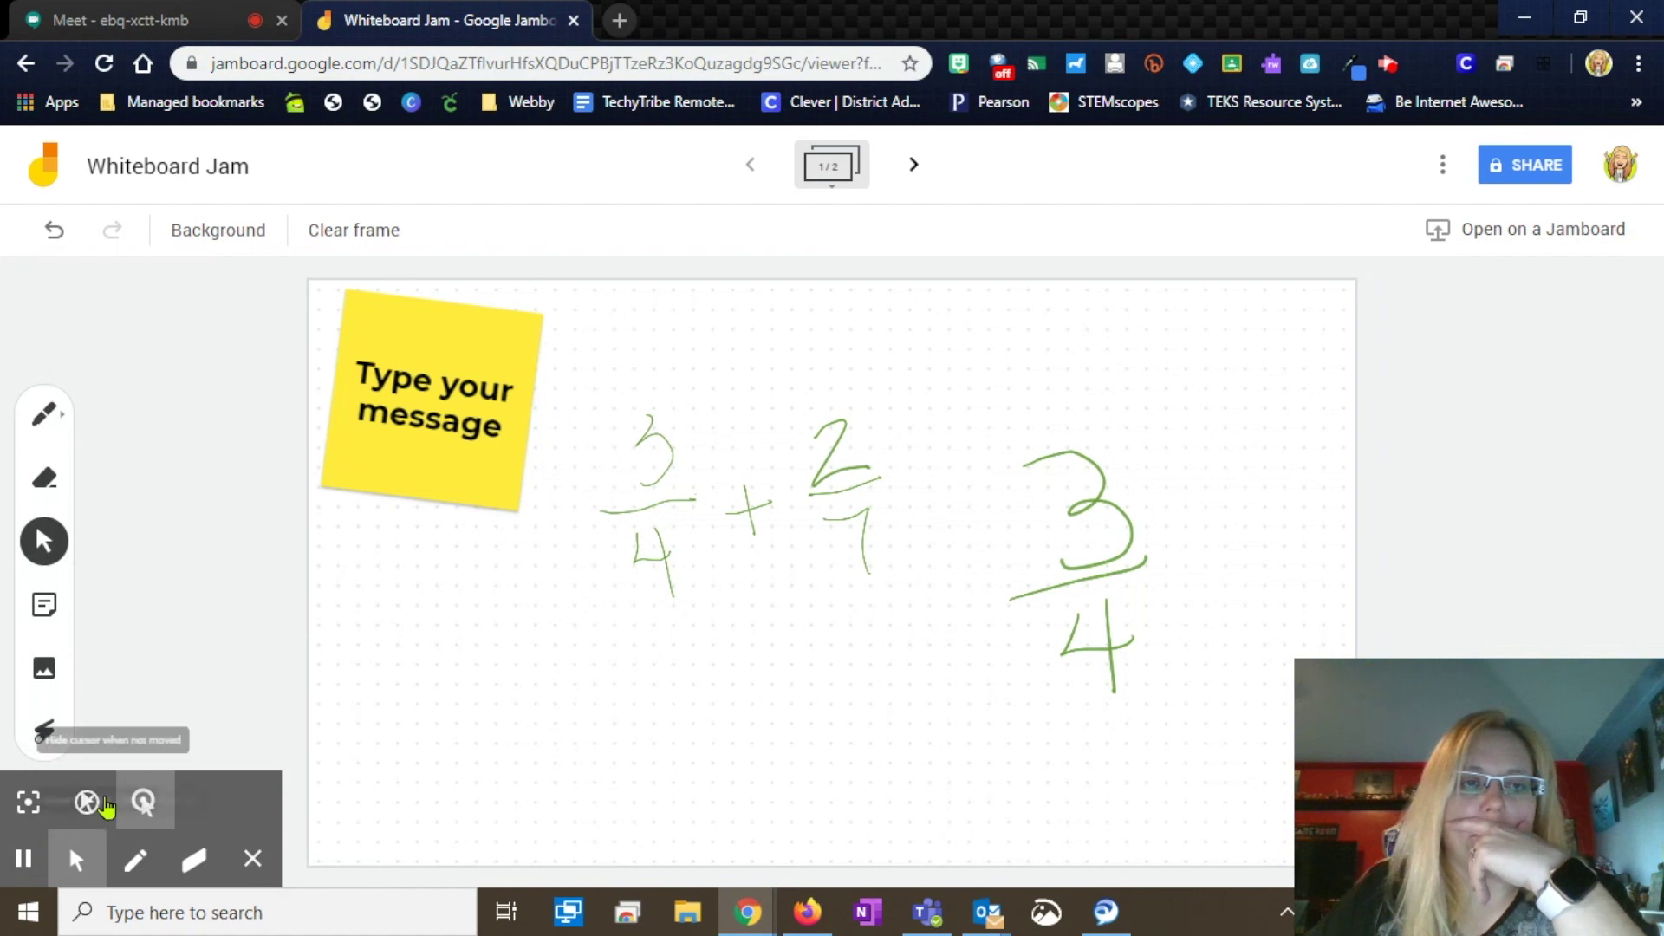
- Search Google Images for 'panda' and insert the waving panda photo onto frame 1
{"action": "left_click", "coordinate": [35, 676]}
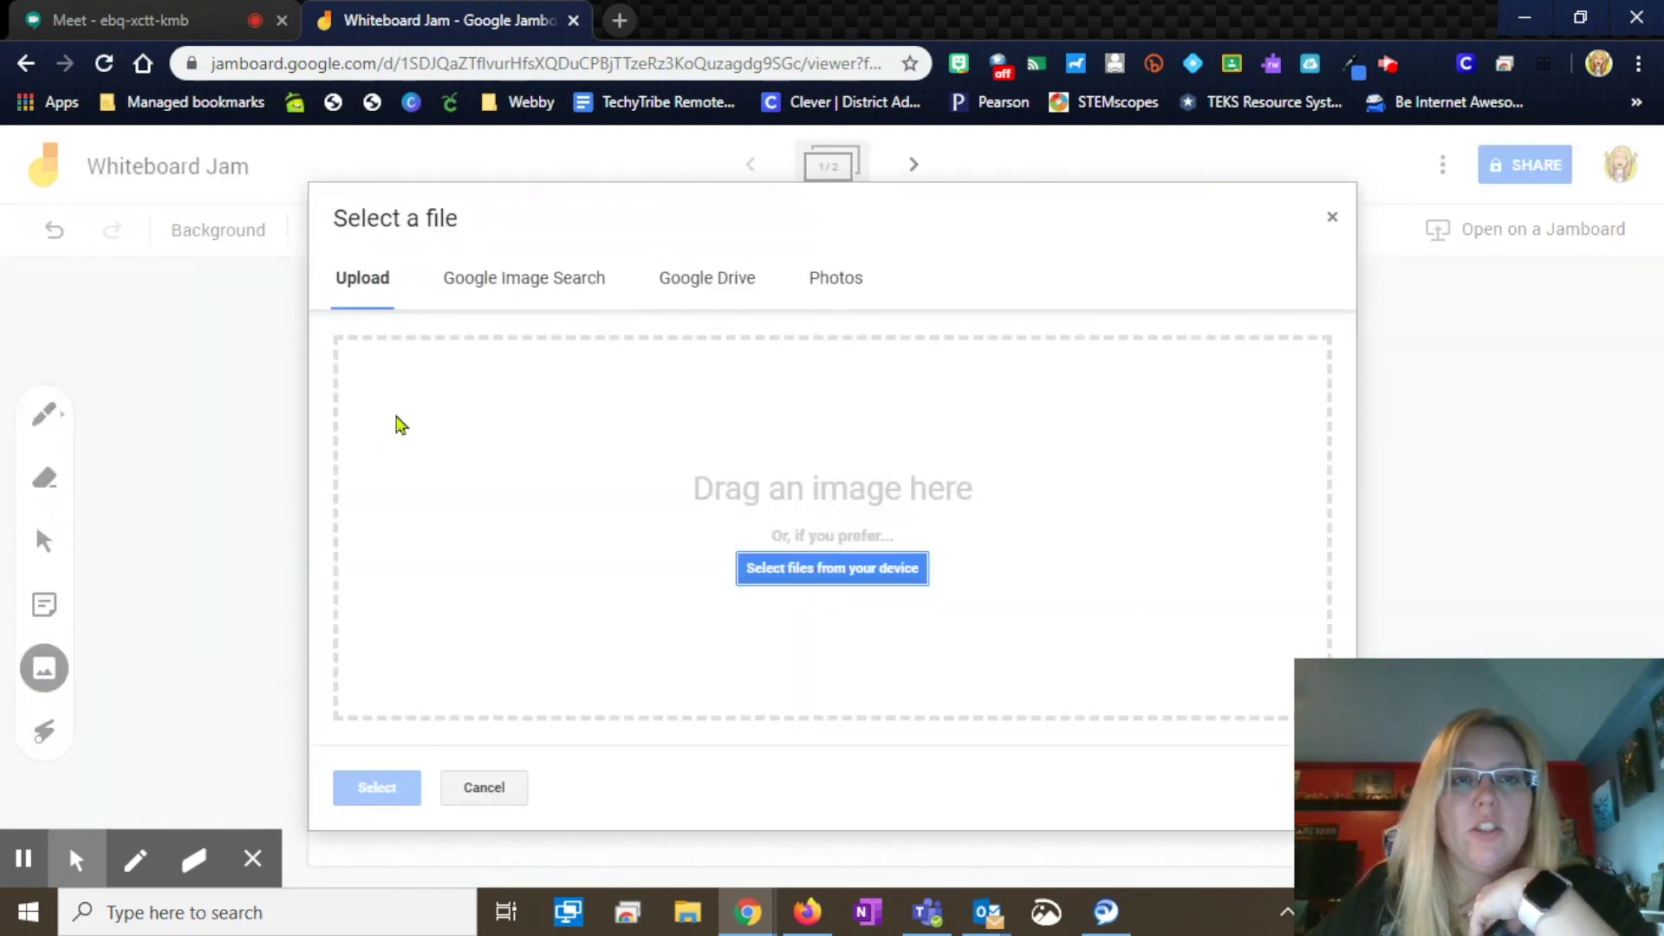
{"action": "left_click", "coordinate": [523, 286]}
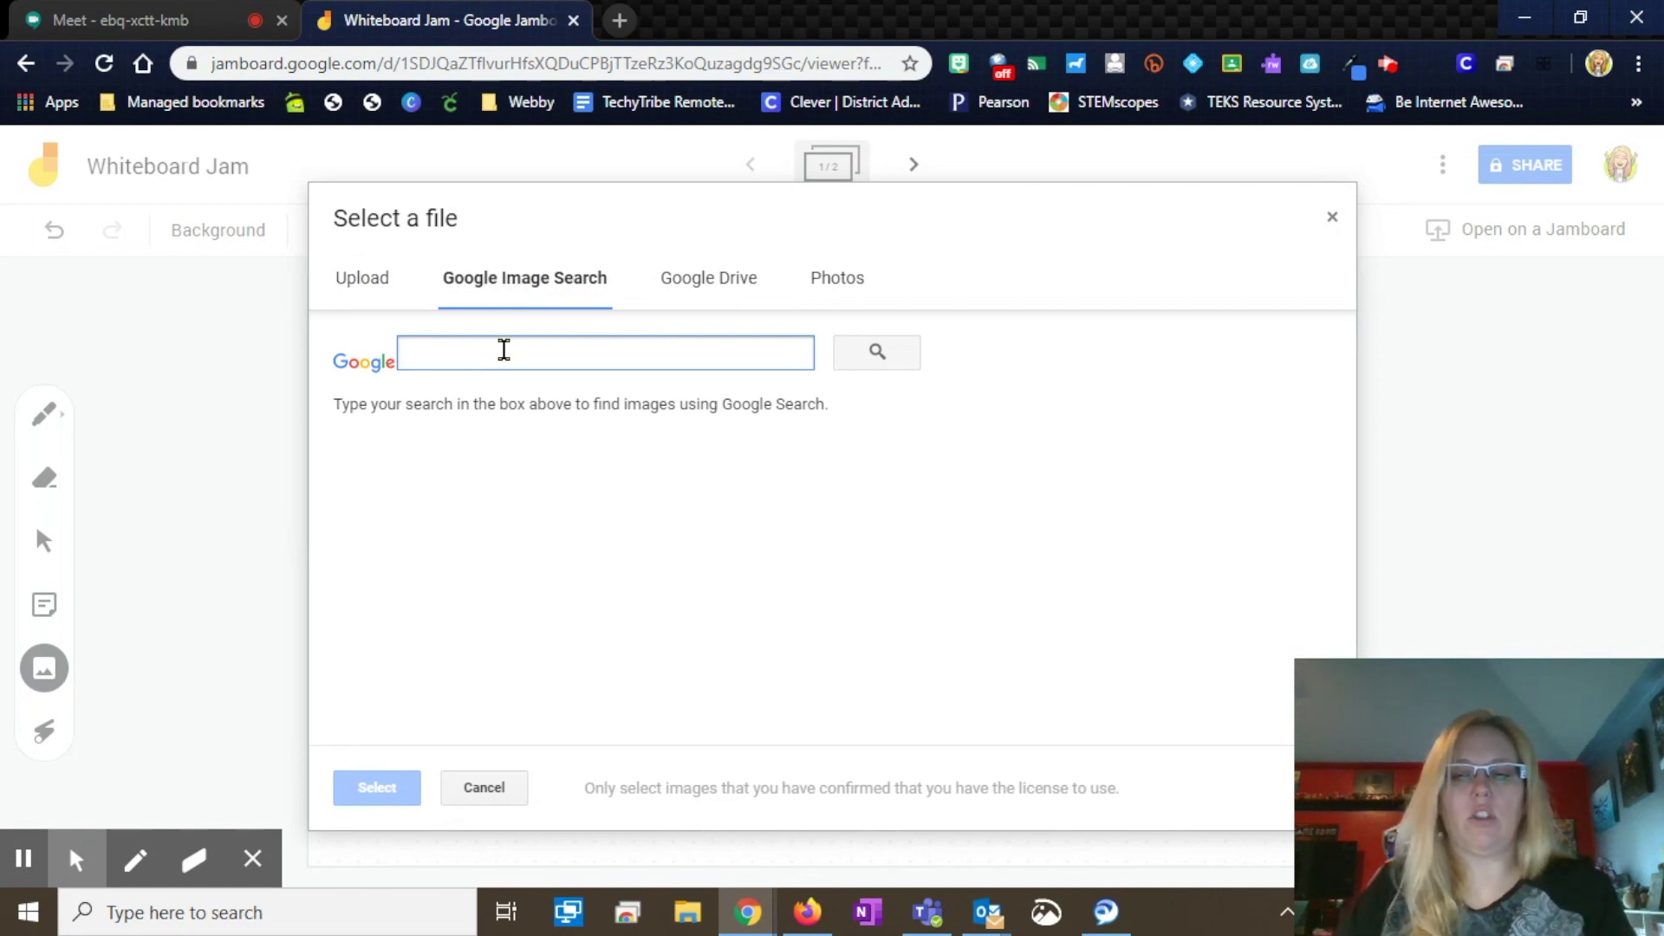
{"action": "type", "text": "panda"}
{"action": "key", "text": "Return"}
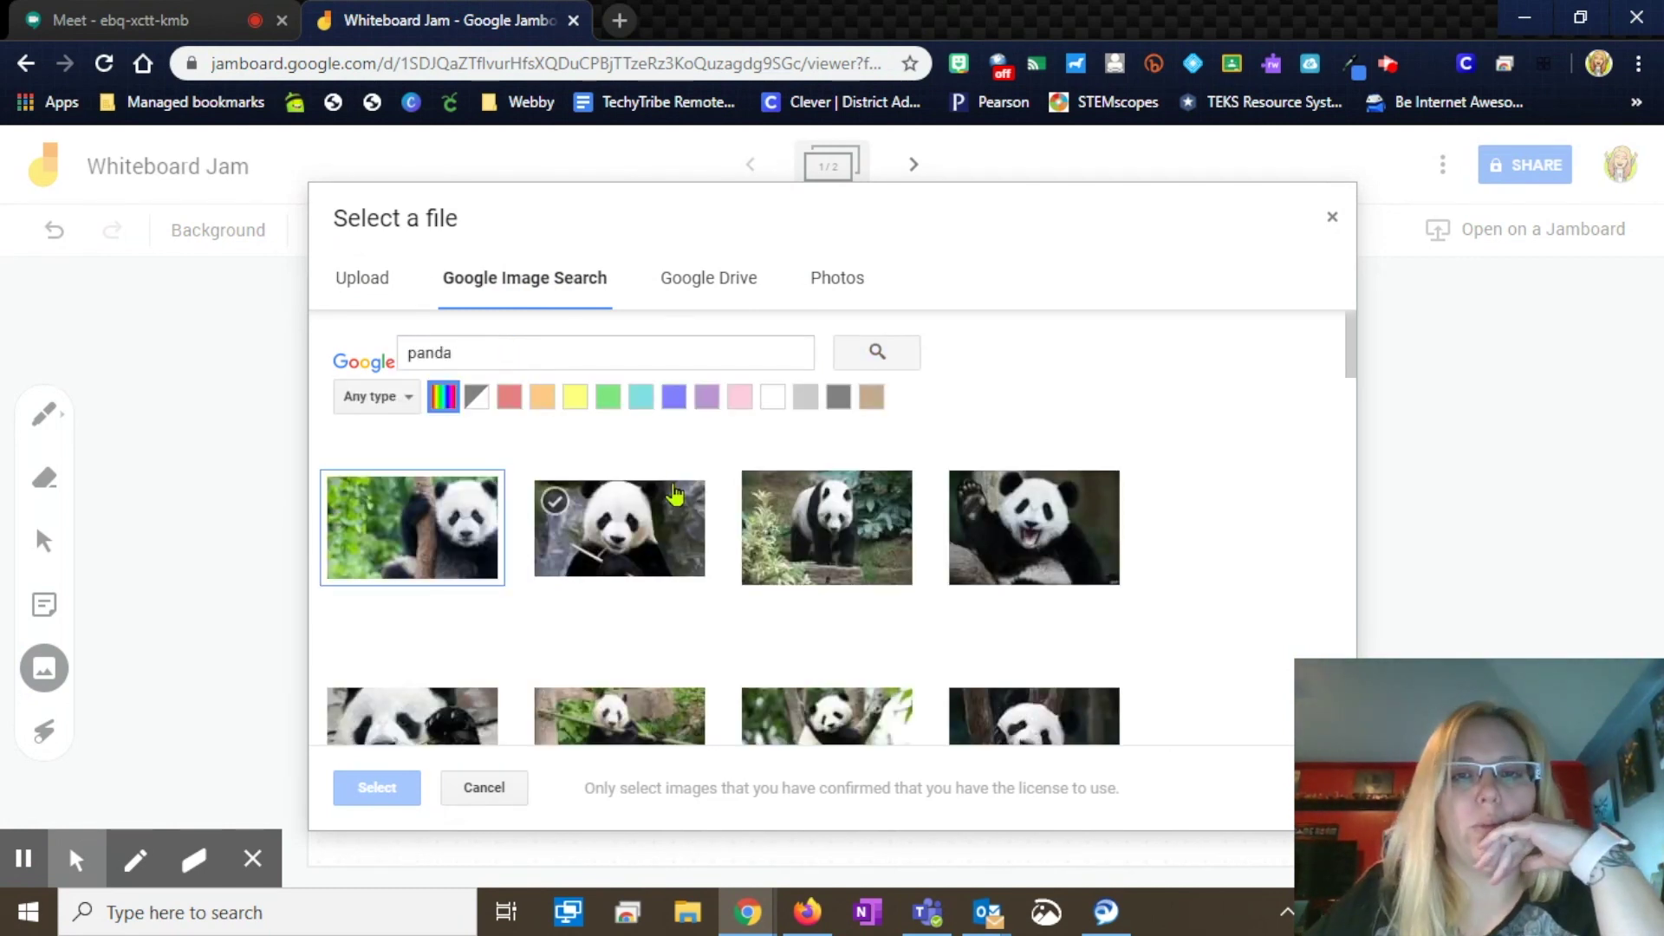
{"action": "left_click", "coordinate": [634, 524]}
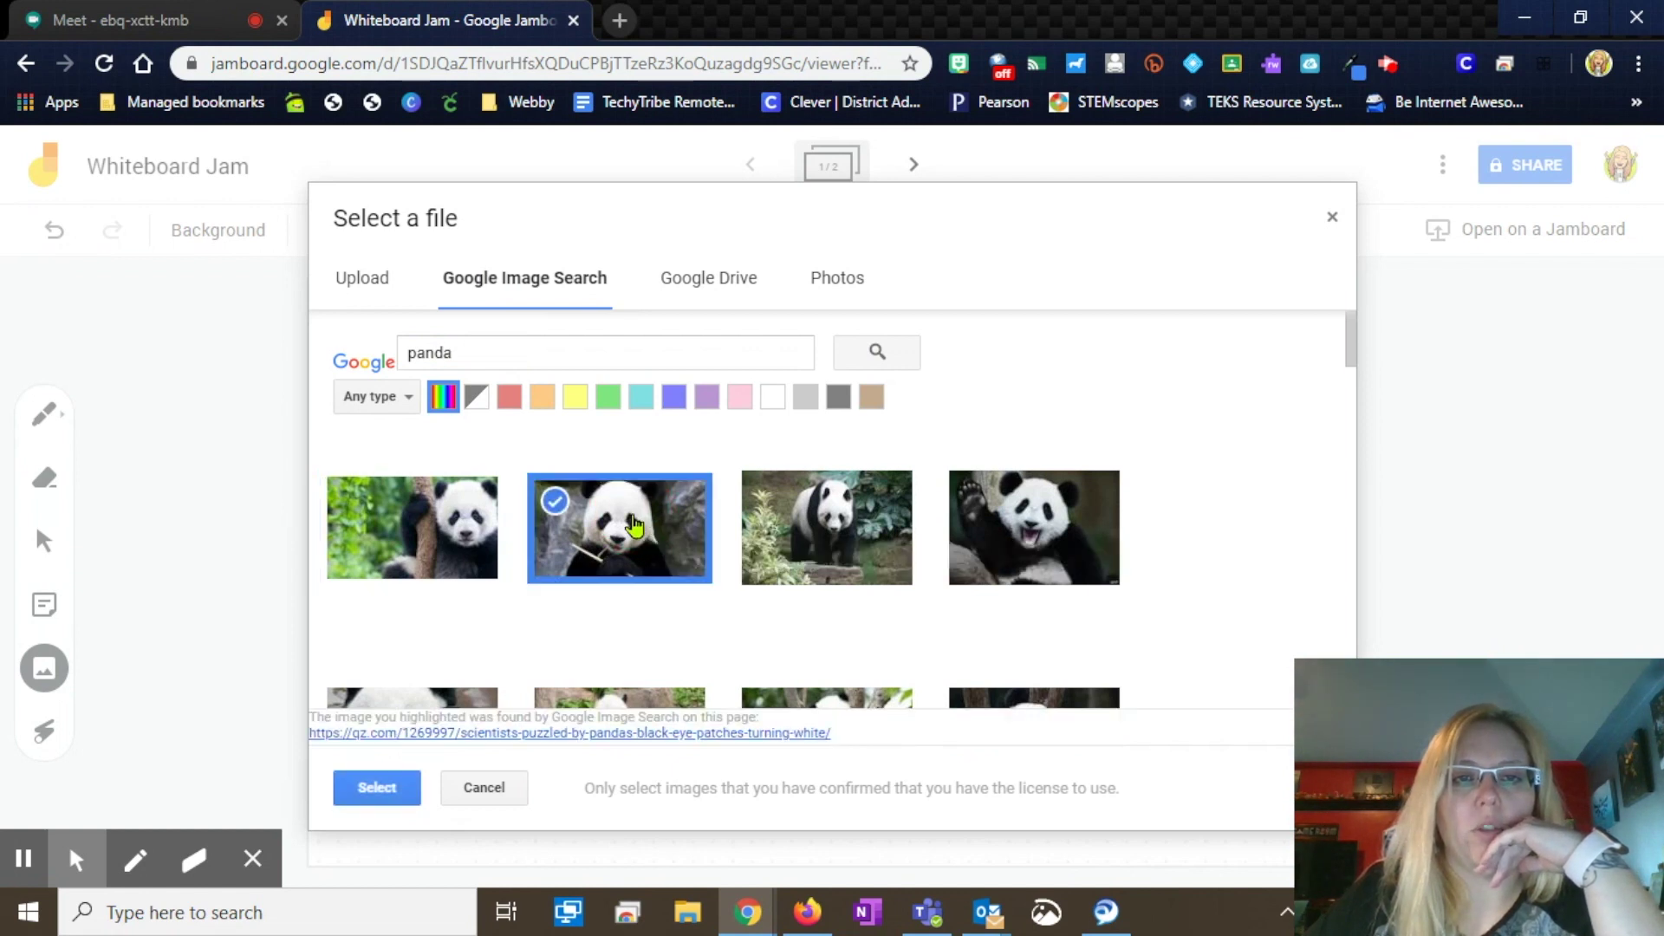
{"action": "left_click", "coordinate": [997, 546]}
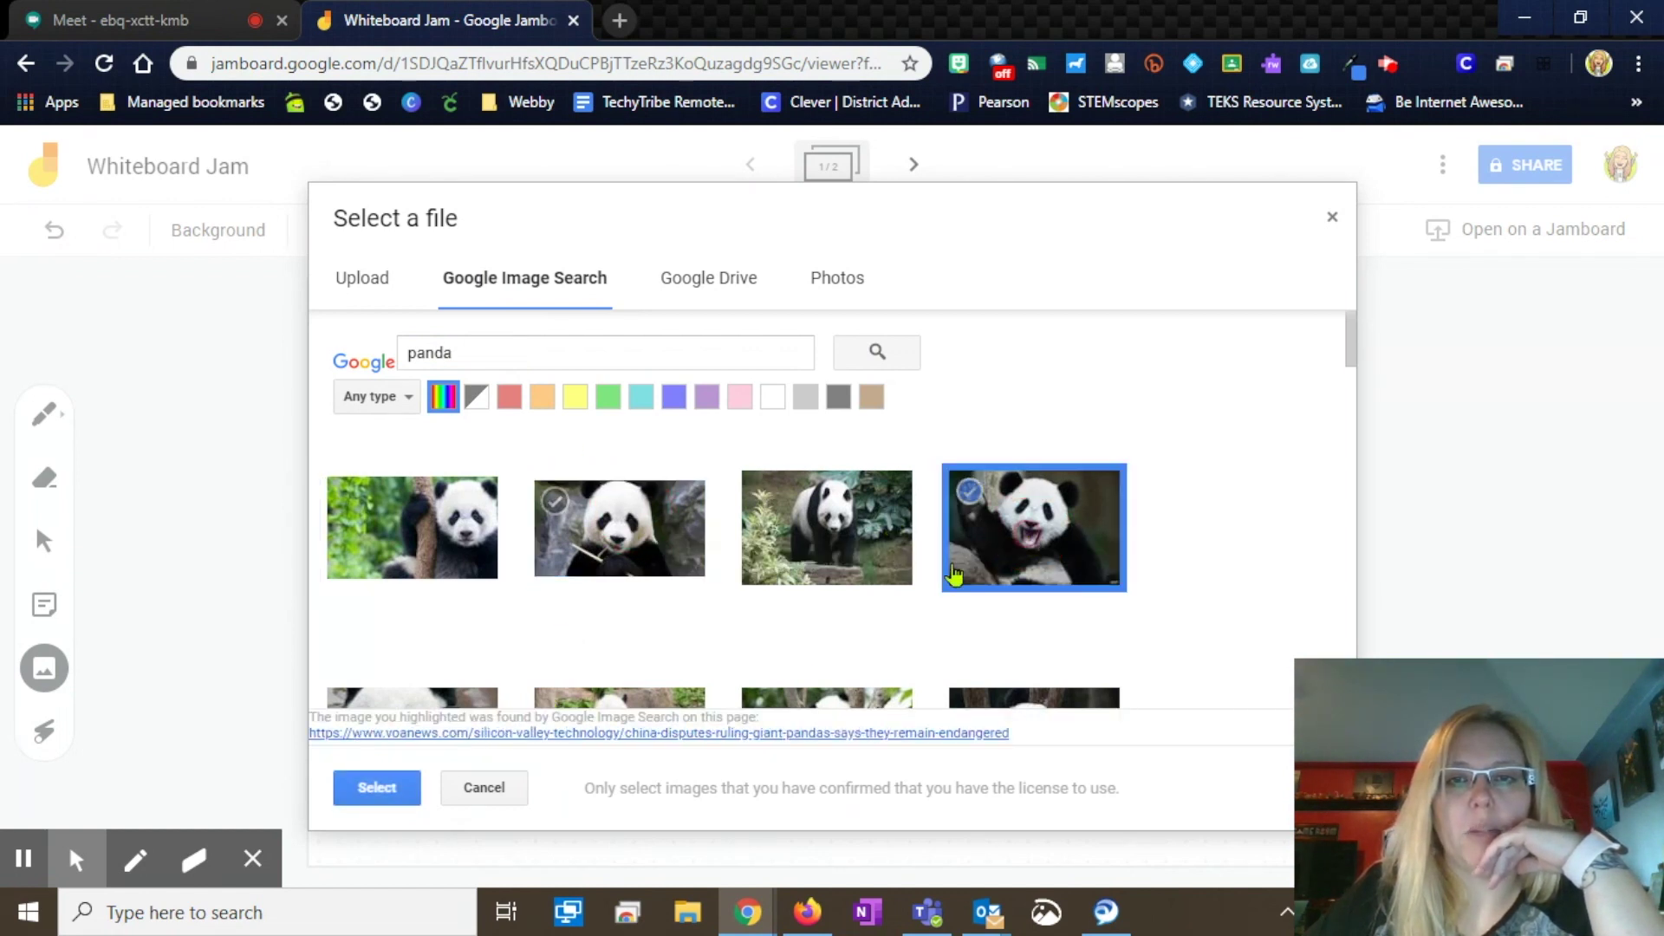
{"action": "left_click", "coordinate": [412, 790]}
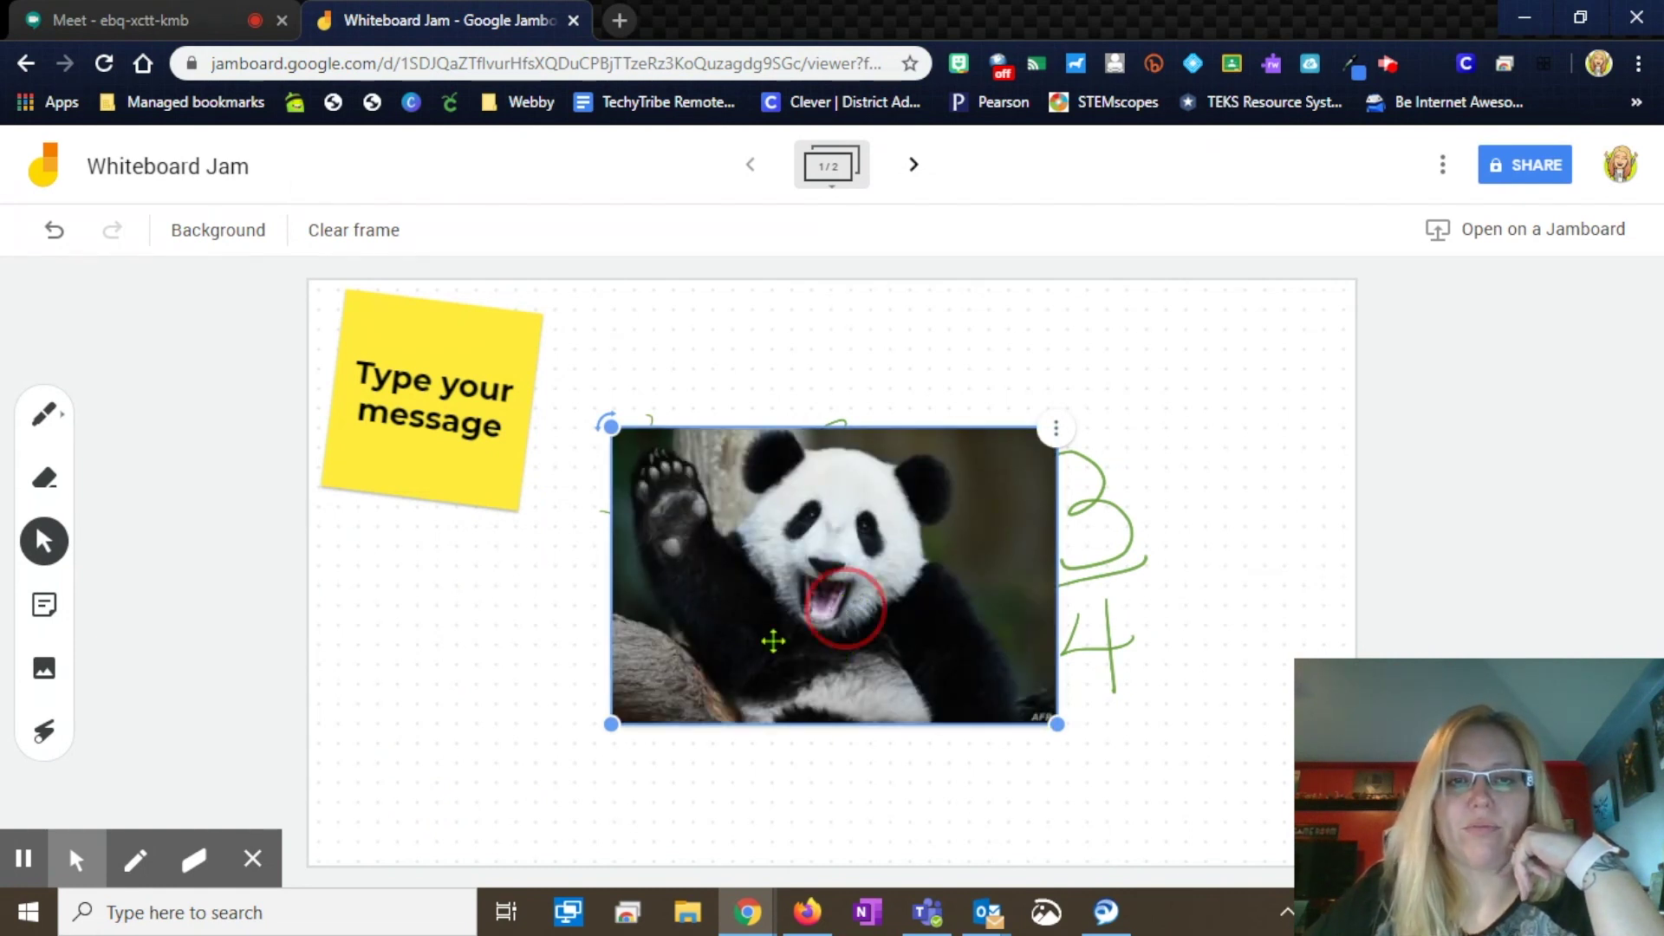
- Move the panda photo to the lower-left of frame 1, enlarge it, and tilt it slightly counter-clockwise
{"action": "left_click_drag", "start_coordinate": [850, 598], "coordinate": [546, 702]}
{"action": "left_click", "coordinate": [39, 530]}
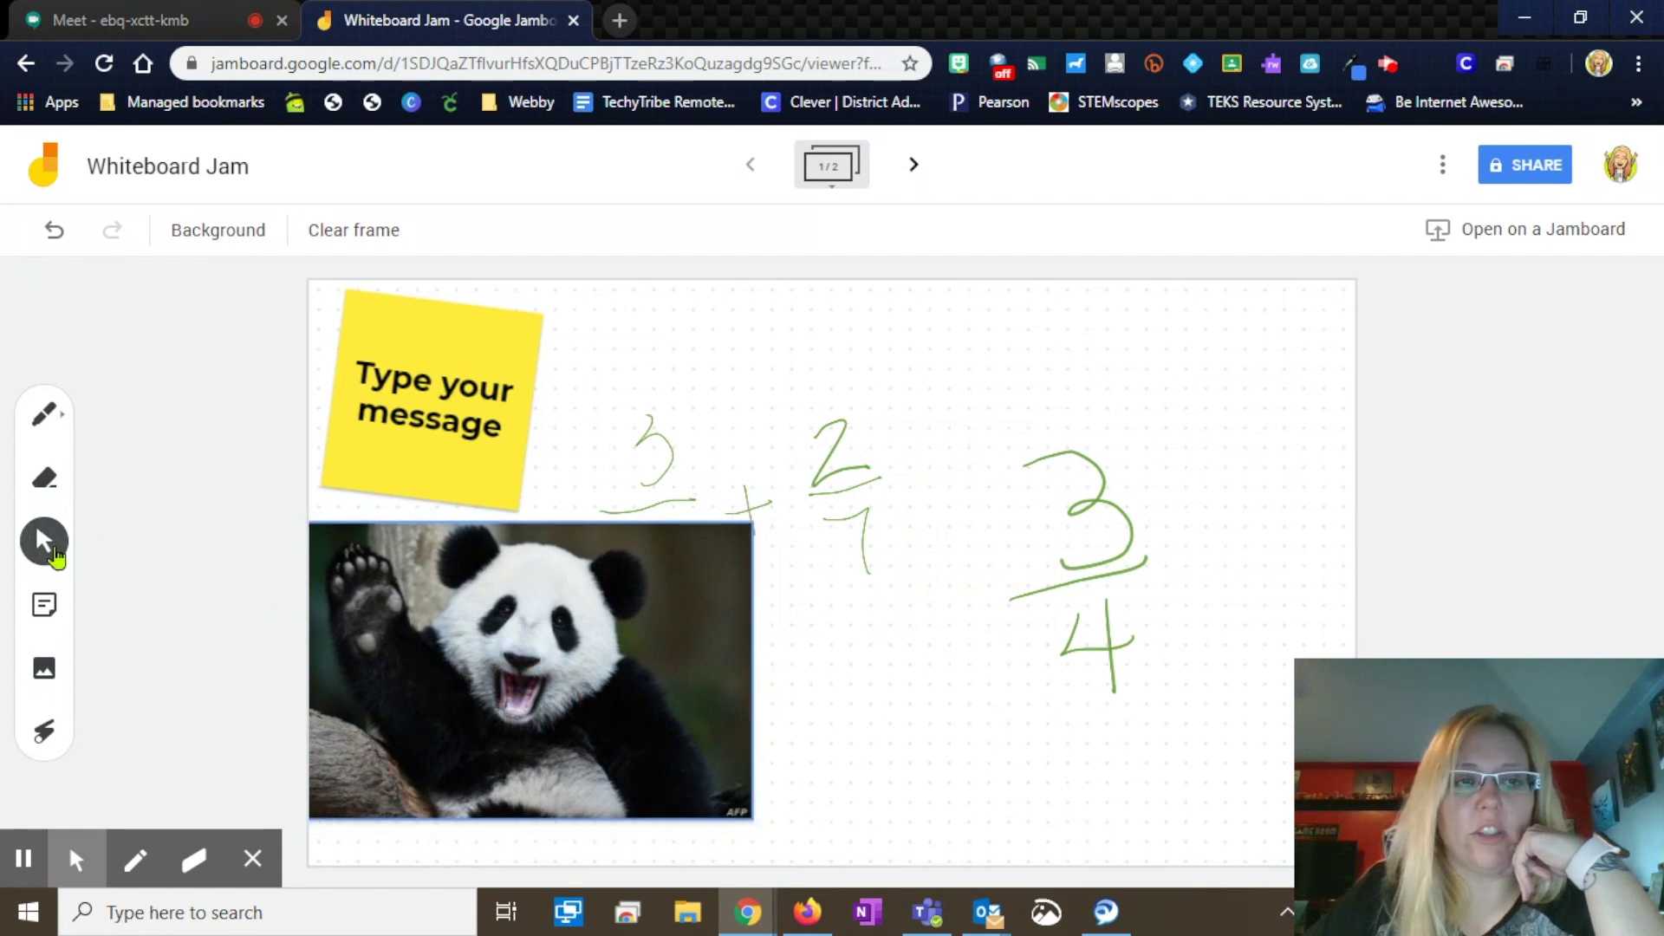
{"action": "left_click_drag", "start_coordinate": [352, 617], "coordinate": [382, 633]}
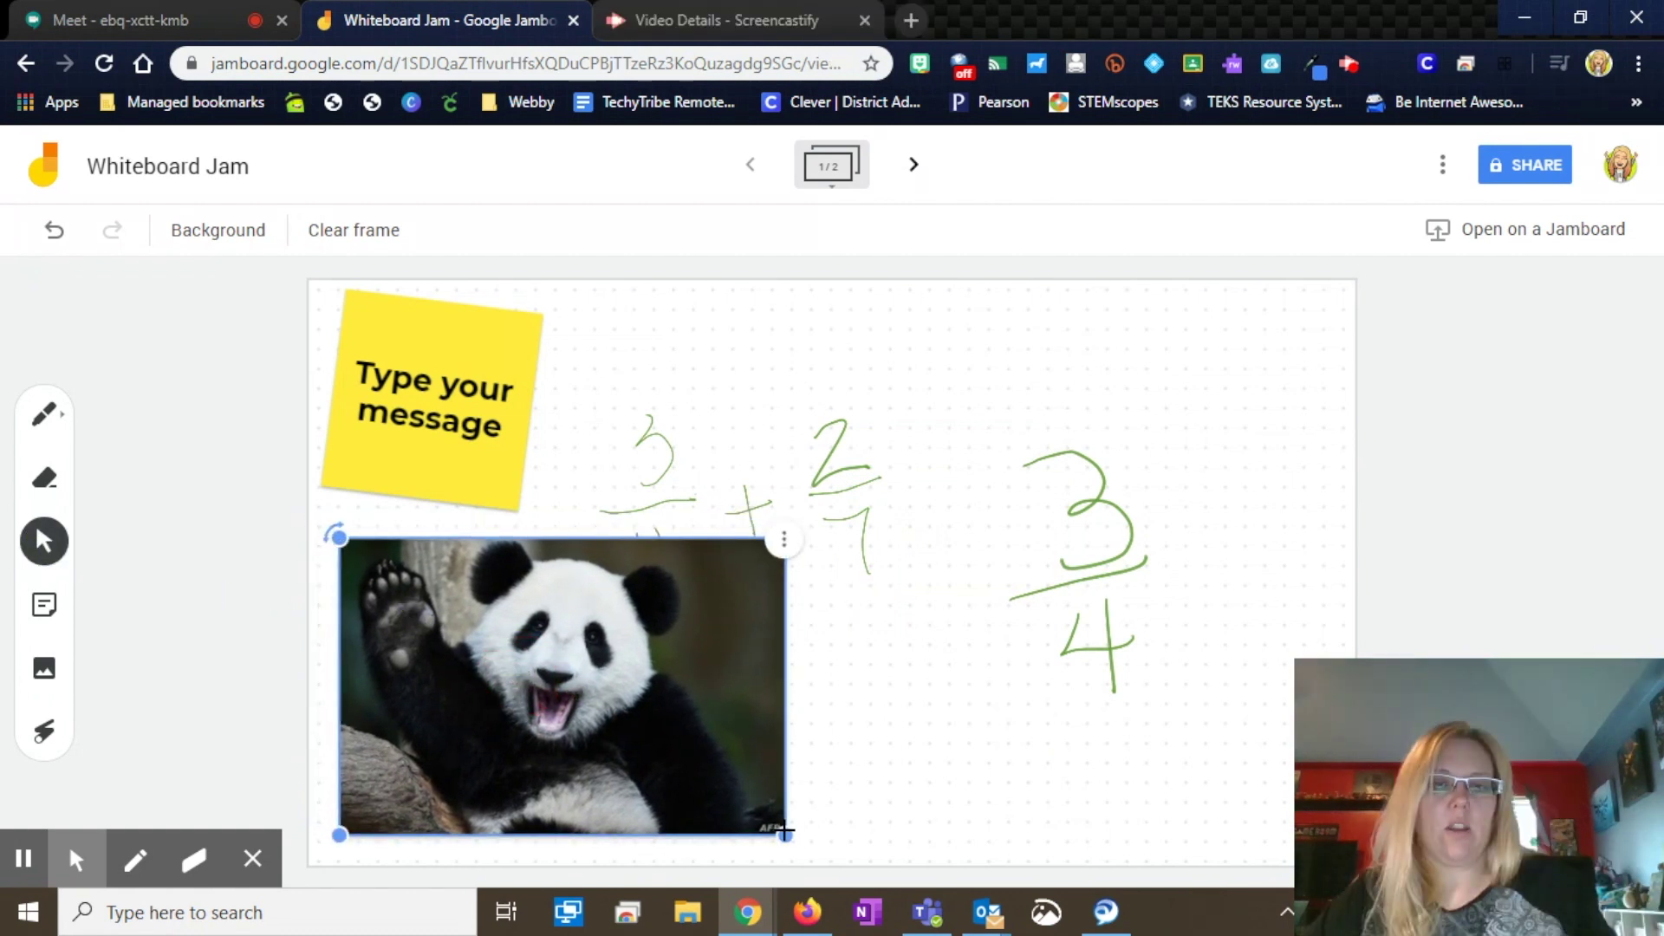
{"action": "left_click_drag", "start_coordinate": [789, 839], "coordinate": [691, 770]}
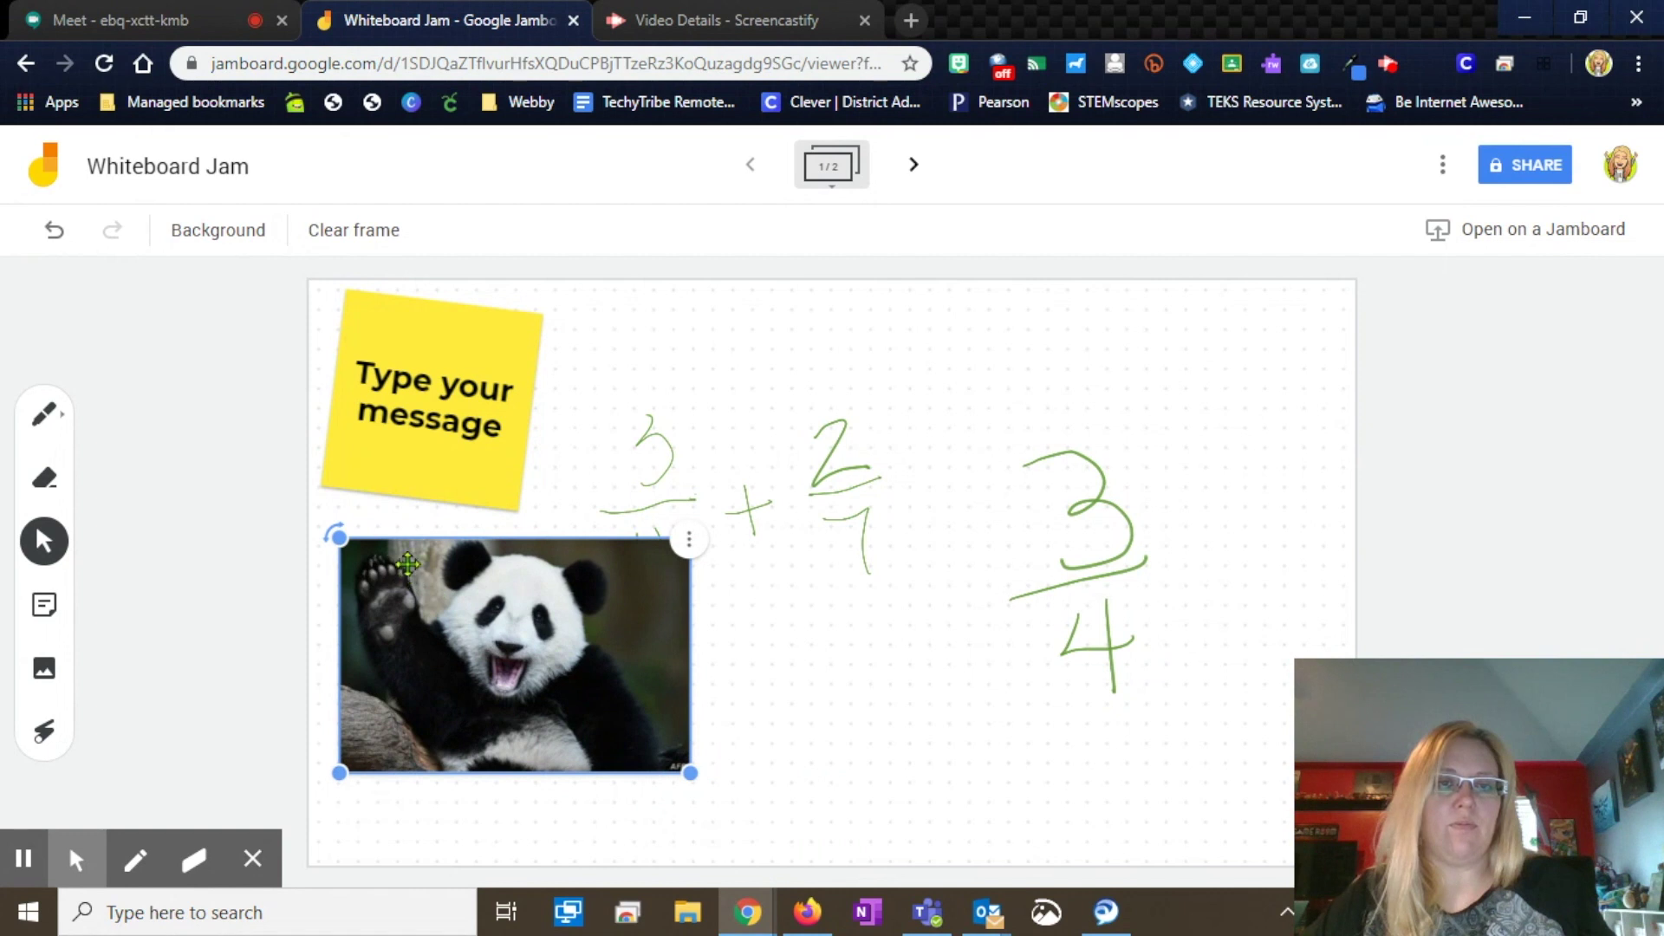
{"action": "mouse_move", "coordinate": [326, 536]}
{"action": "left_mouse_down"}
{"action": "mouse_move", "coordinate": [356, 533]}
{"action": "mouse_move", "coordinate": [333, 562]}
{"action": "mouse_move", "coordinate": [336, 540]}
{"action": "left_mouse_up"}
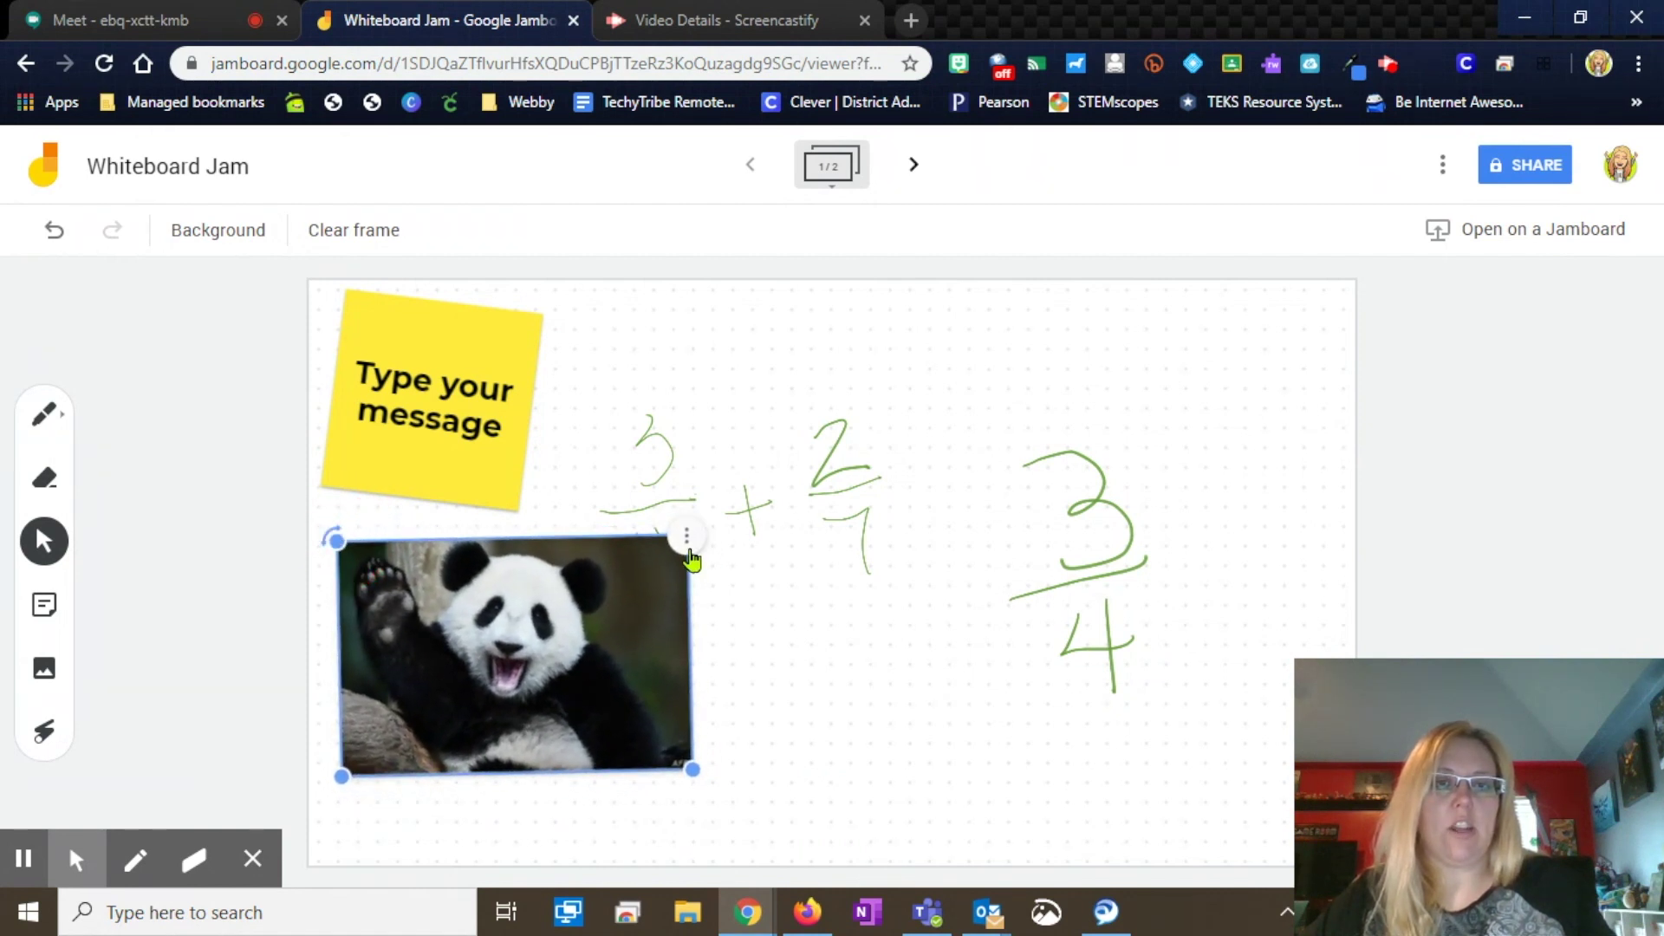
- Check the panda photo's options, deselect it, and bring up the Bitmoji library
{"action": "left_click", "coordinate": [689, 547]}
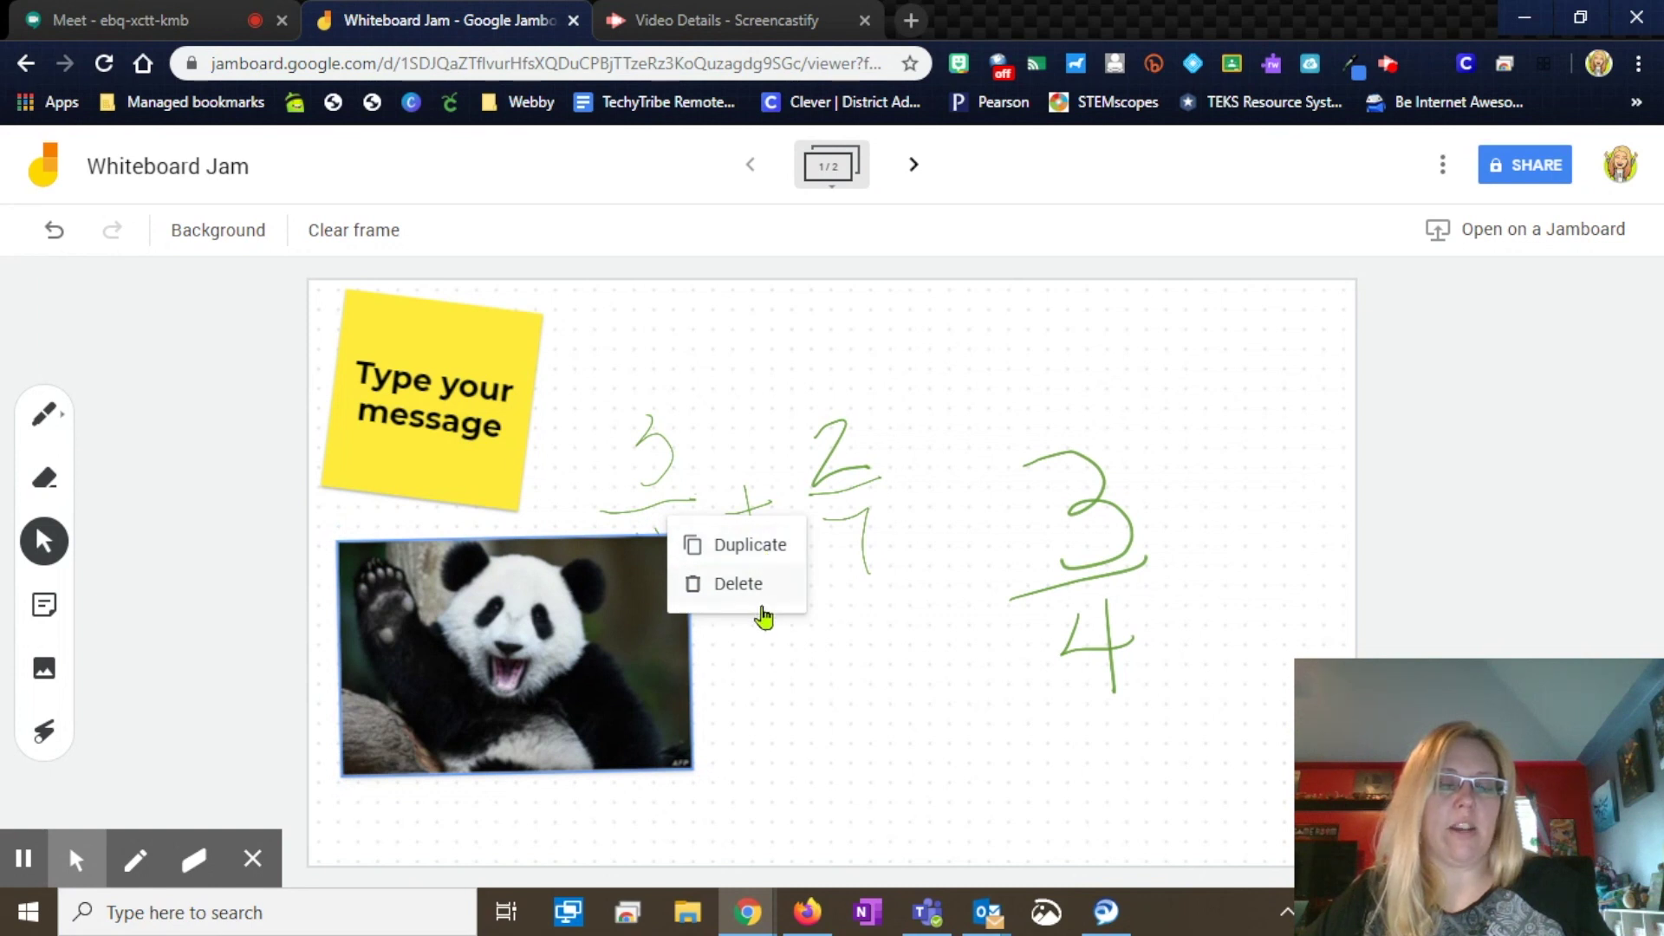
{"action": "left_click", "coordinate": [786, 660]}
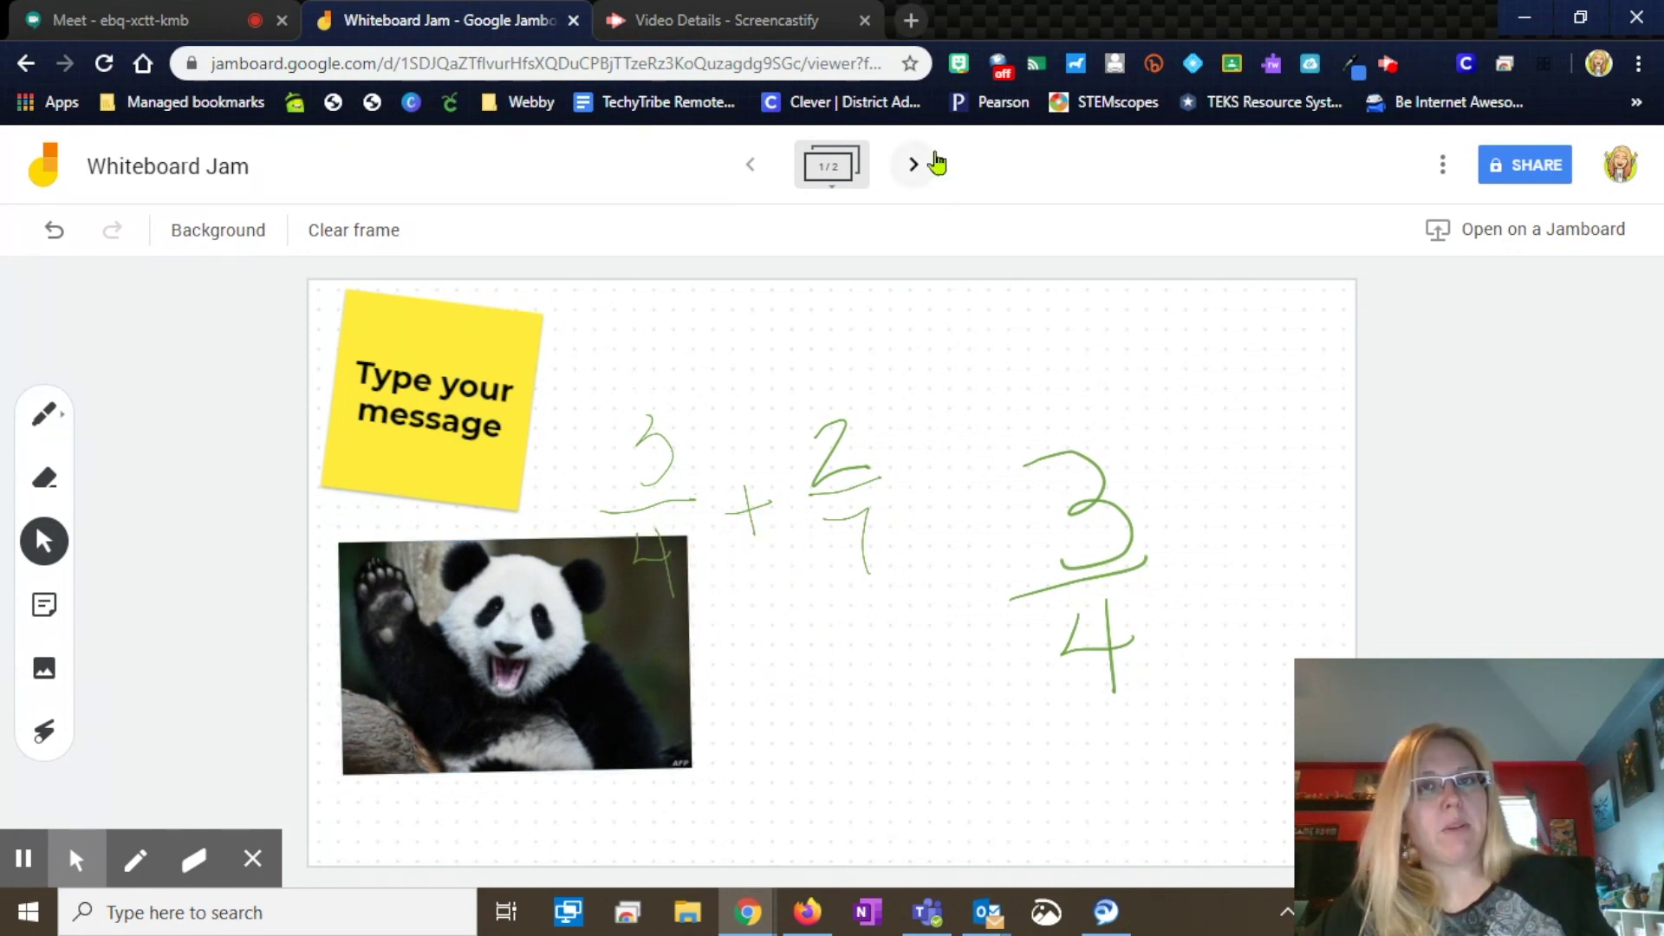
{"action": "left_click", "coordinate": [961, 64]}
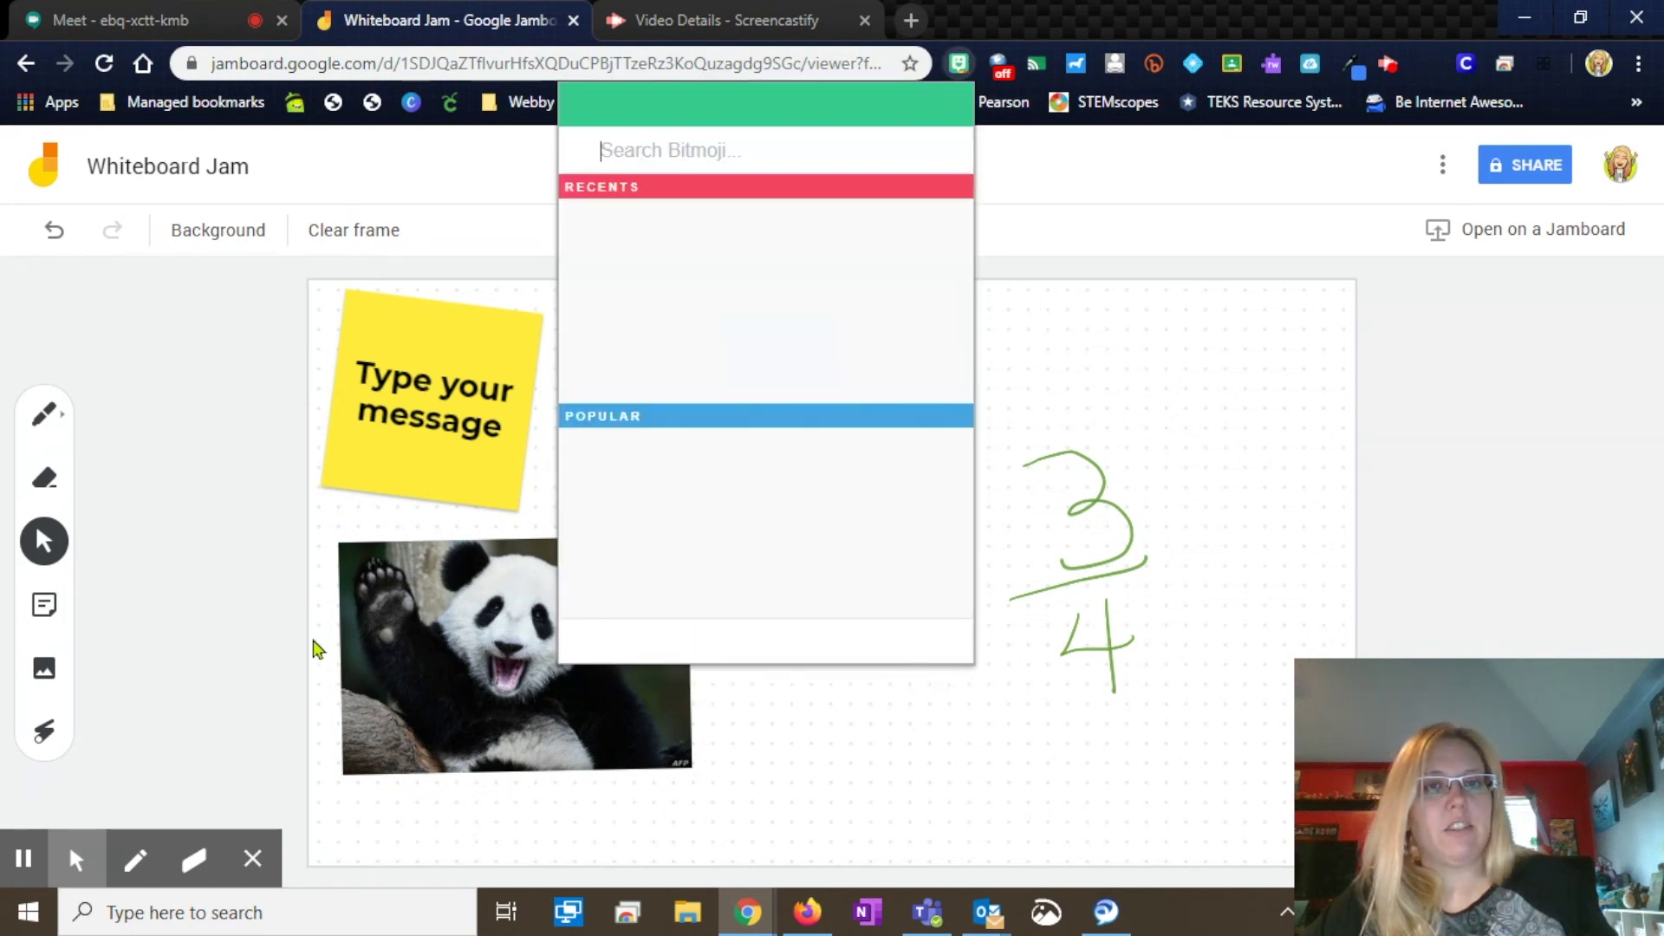
- Copy the 'stay healthy, helpful & calm' Bitmoji and paste it onto frame 1
{"action": "right_click", "coordinate": [918, 261]}
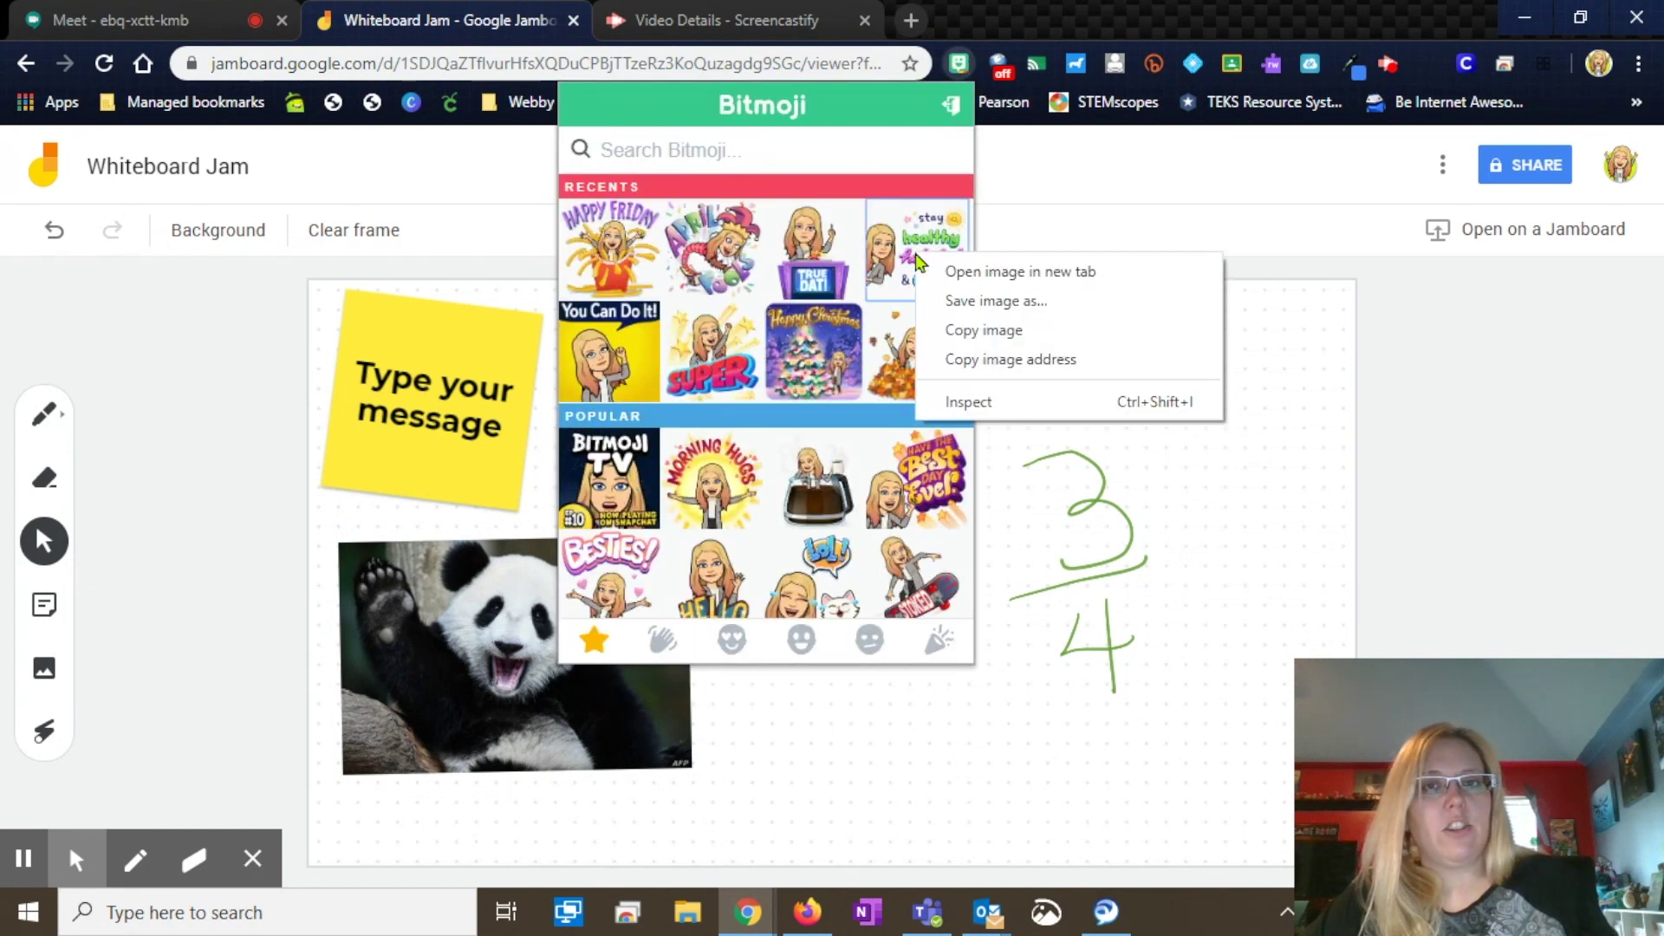
{"action": "left_click", "coordinate": [984, 326]}
{"action": "left_click", "coordinate": [1199, 428]}
{"action": "key", "text": "ctrl+v"}
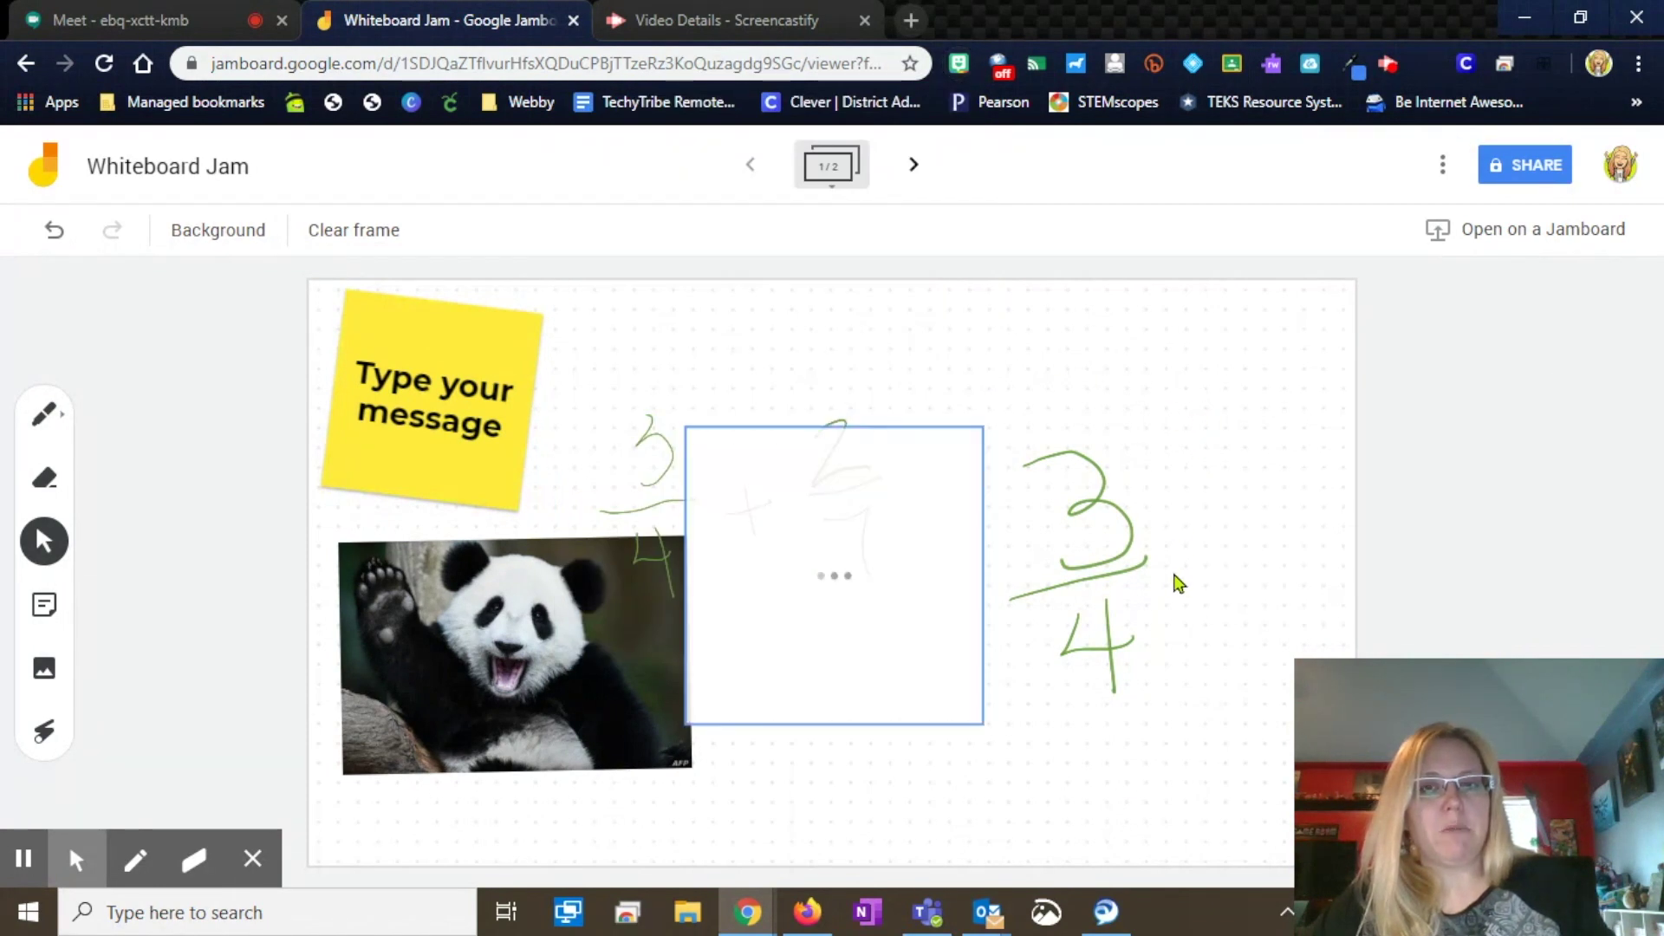
- Tilt the pasted Bitmoji slightly and enlarge it over the board's right side
{"action": "mouse_move", "coordinate": [847, 584]}
{"action": "left_mouse_down"}
{"action": "mouse_move", "coordinate": [1077, 654]}
{"action": "mouse_move", "coordinate": [1222, 724]}
{"action": "left_mouse_up"}
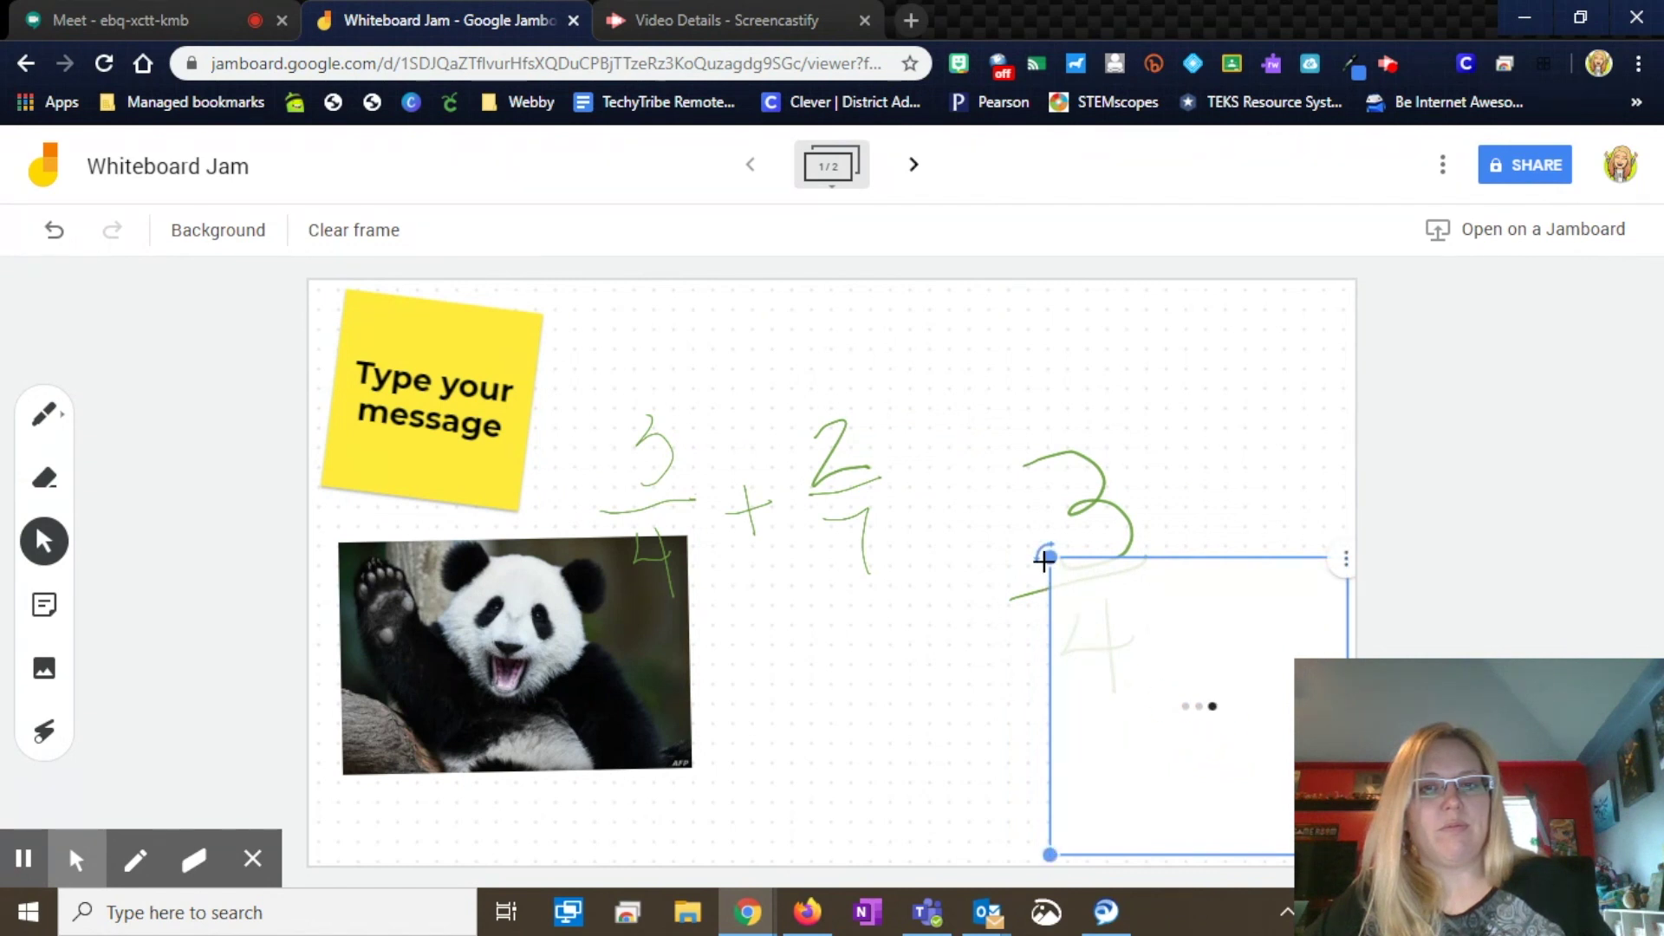
{"action": "mouse_move", "coordinate": [1043, 561]}
{"action": "left_mouse_down"}
{"action": "mouse_move", "coordinate": [880, 439]}
{"action": "mouse_move", "coordinate": [987, 541]}
{"action": "left_mouse_up"}
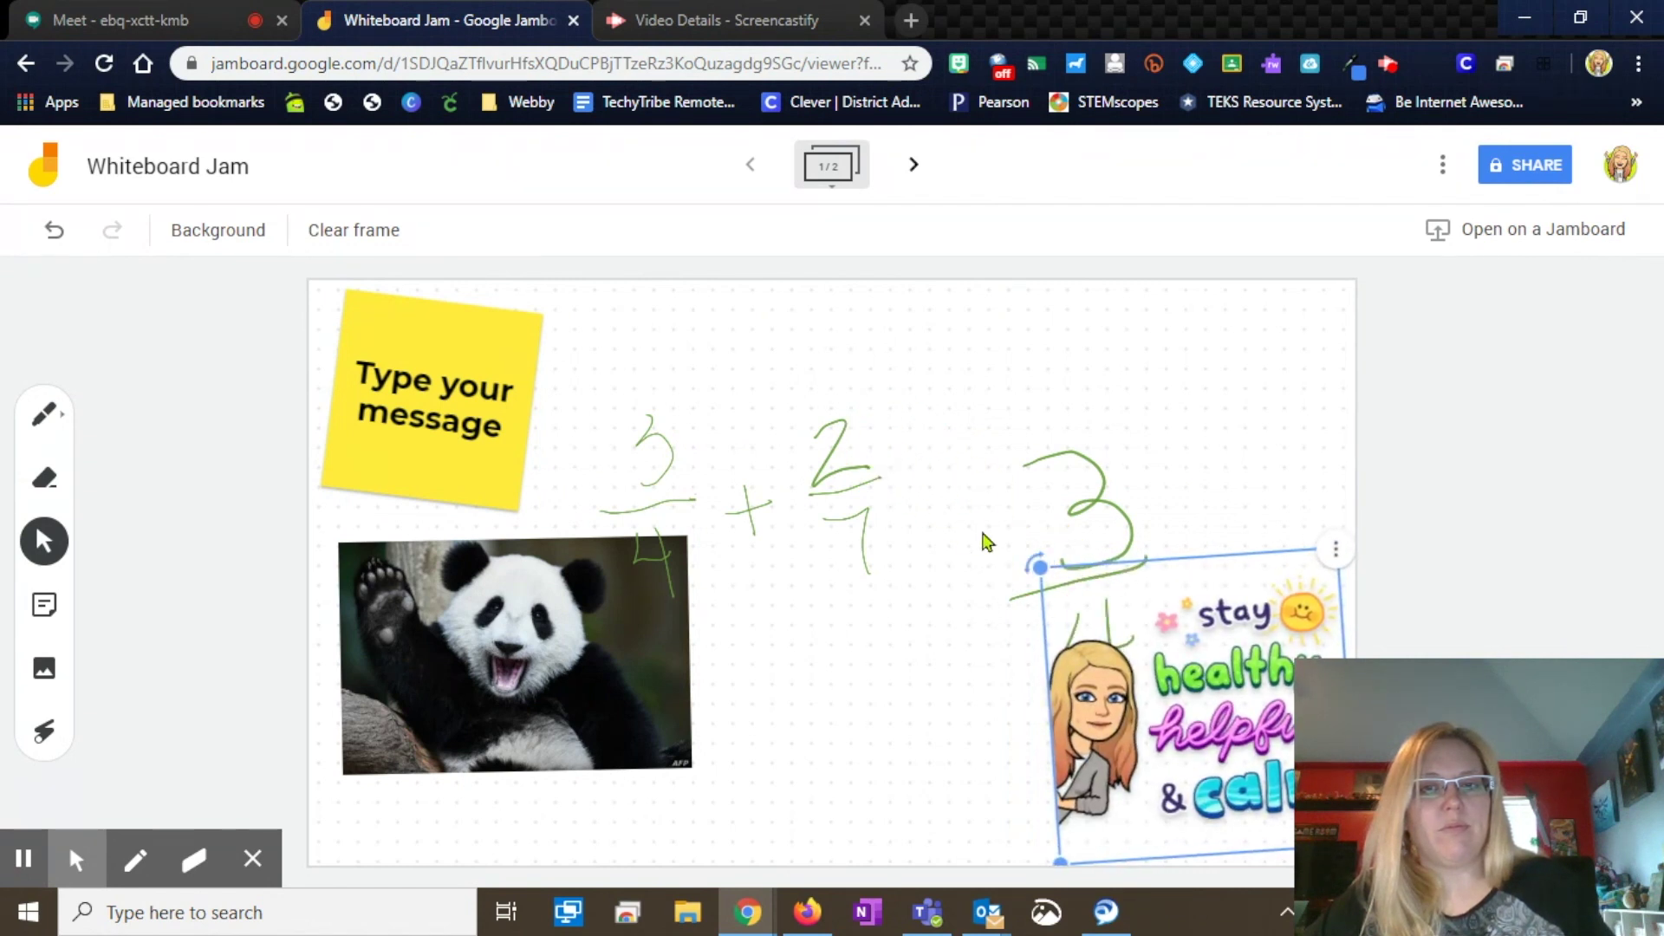
{"action": "left_click_drag", "start_coordinate": [1097, 648], "coordinate": [910, 402]}
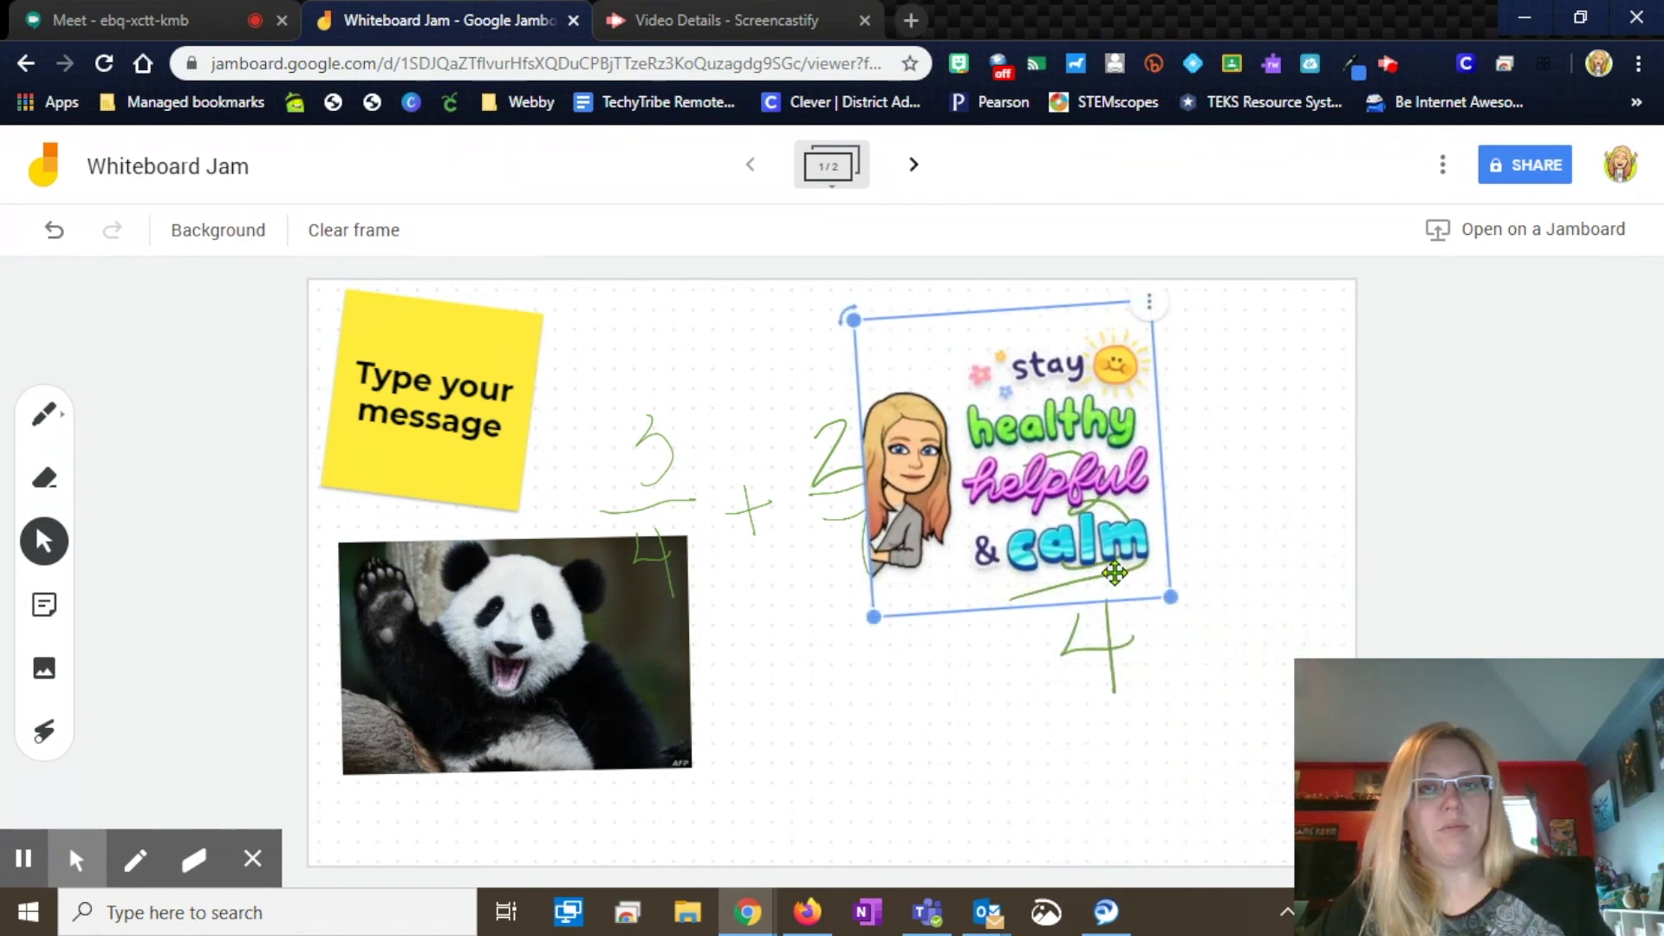
{"action": "left_click_drag", "start_coordinate": [1162, 596], "coordinate": [1292, 728]}
{"action": "left_click", "coordinate": [24, 860]}
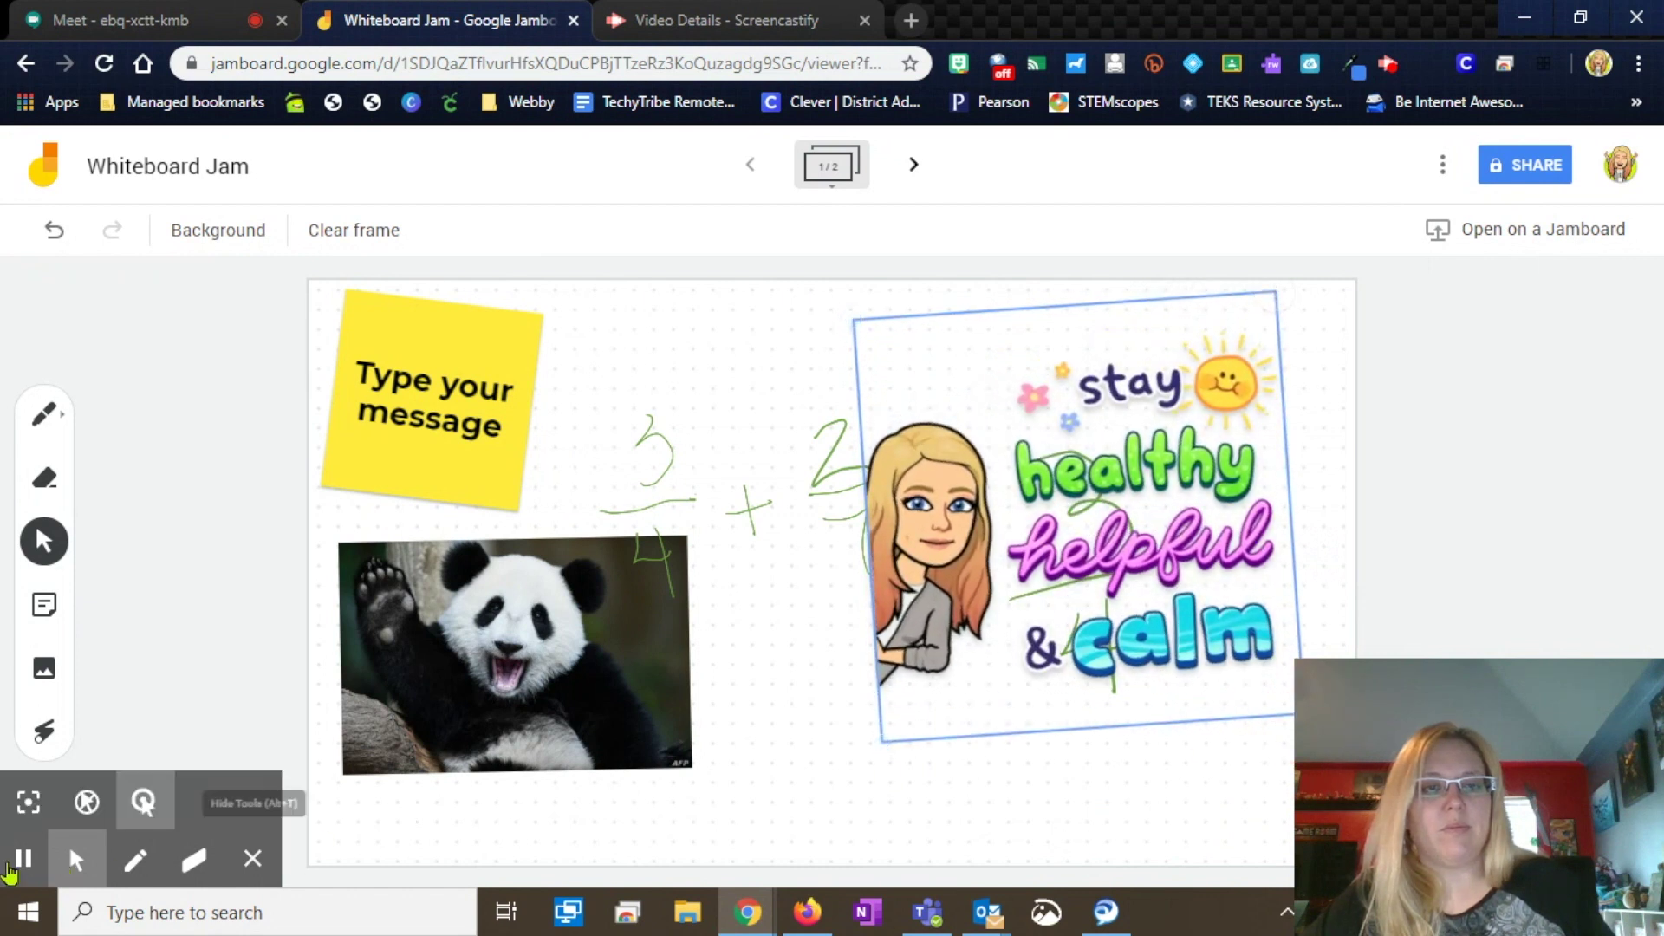
{"action": "left_click", "coordinate": [26, 861]}
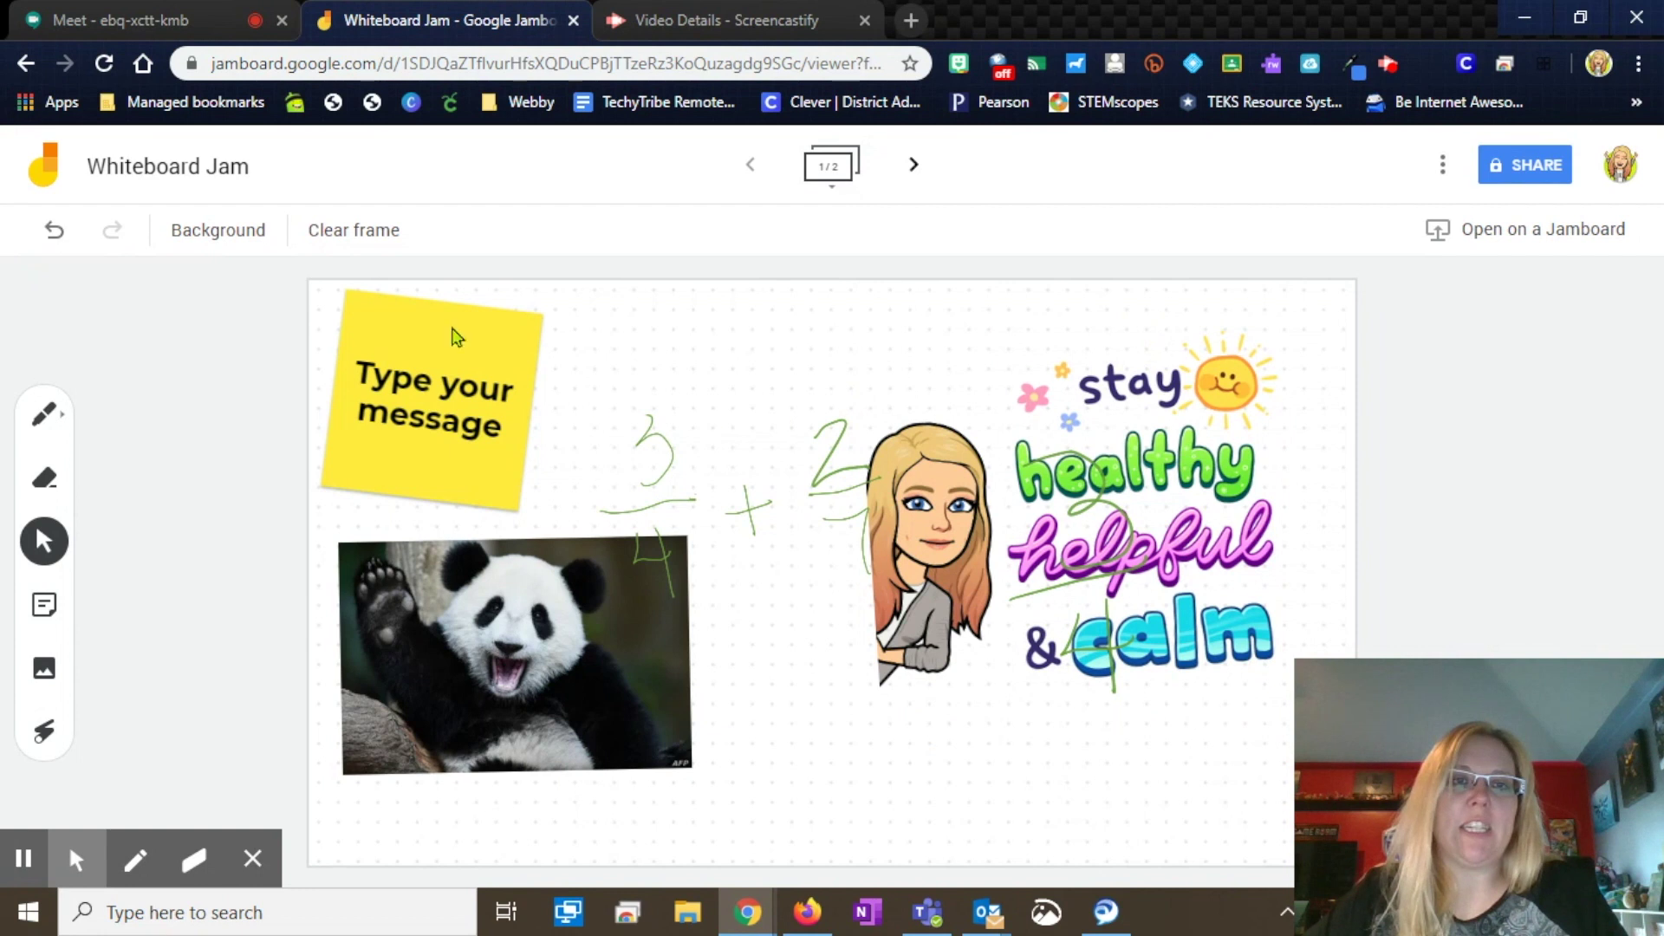
- Clear frame 1, undo to restore its content, and expand the frame thumbnails
{"action": "left_click", "coordinate": [360, 238]}
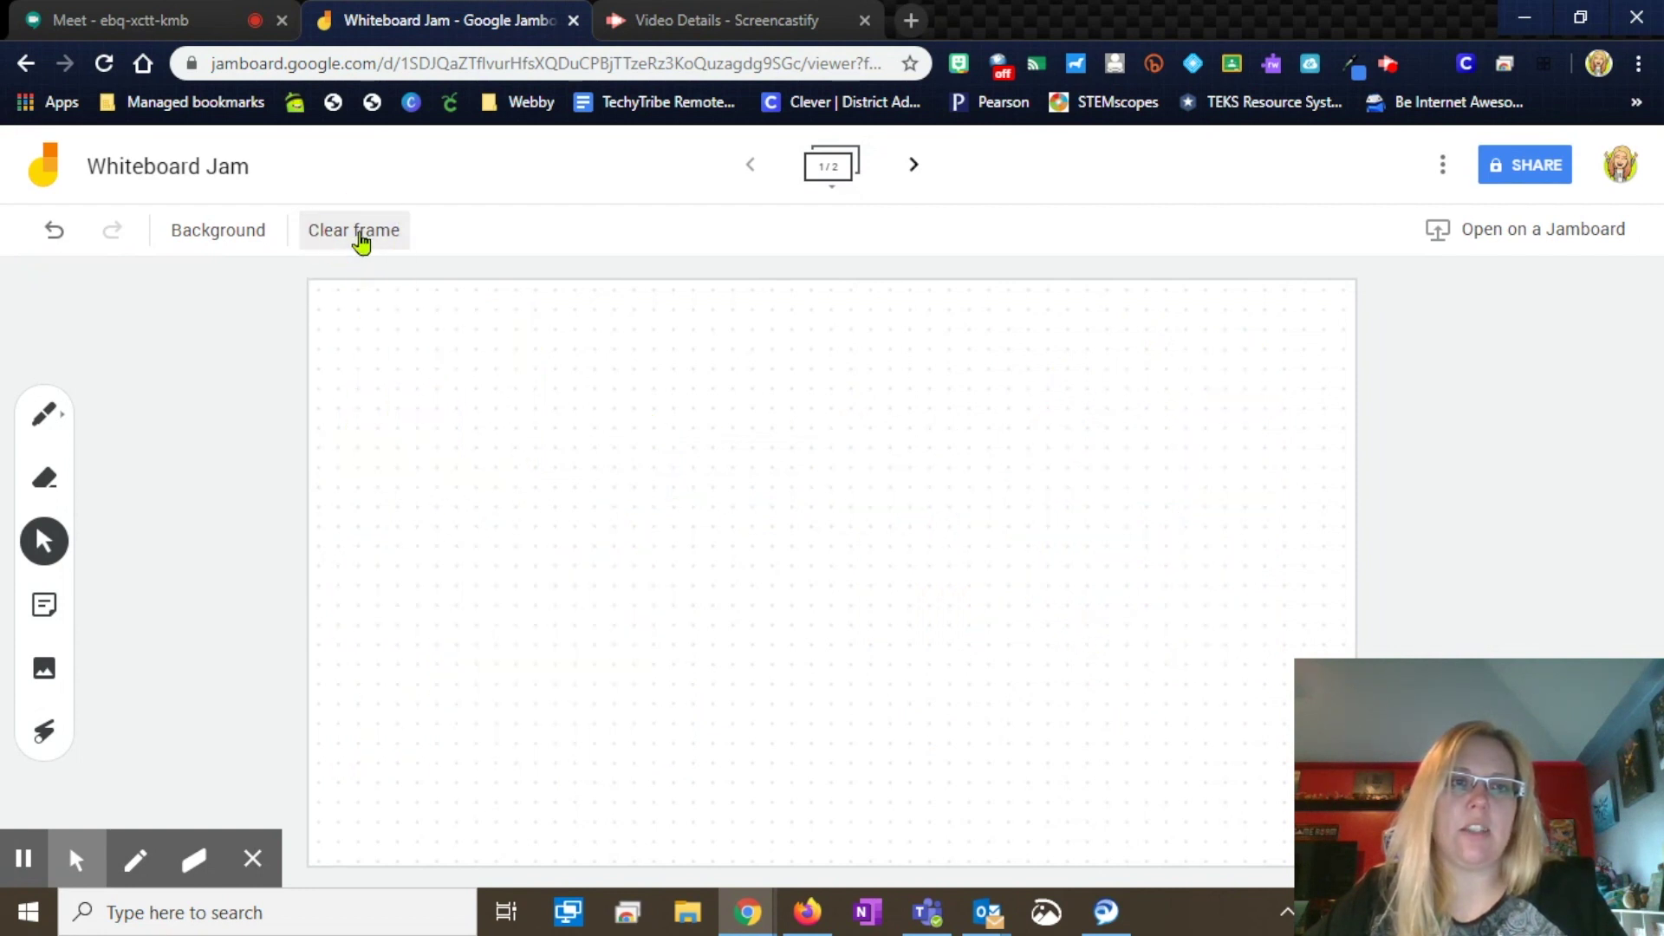
{"action": "left_click", "coordinate": [54, 233]}
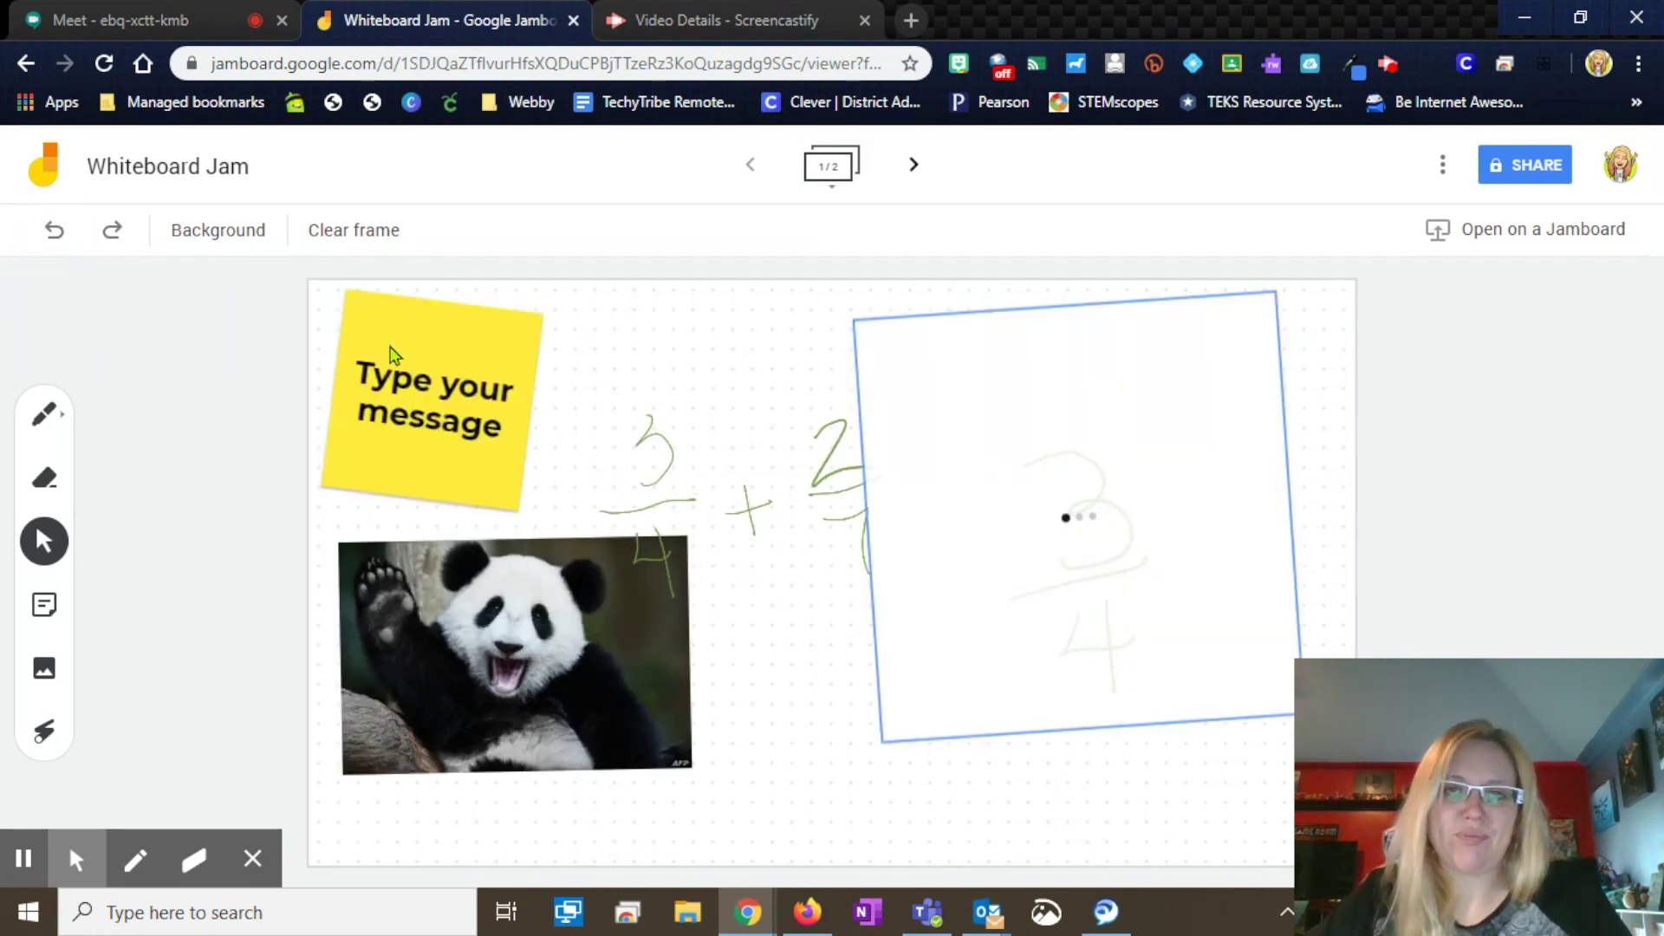
{"action": "mouse_move", "coordinate": [126, 823]}
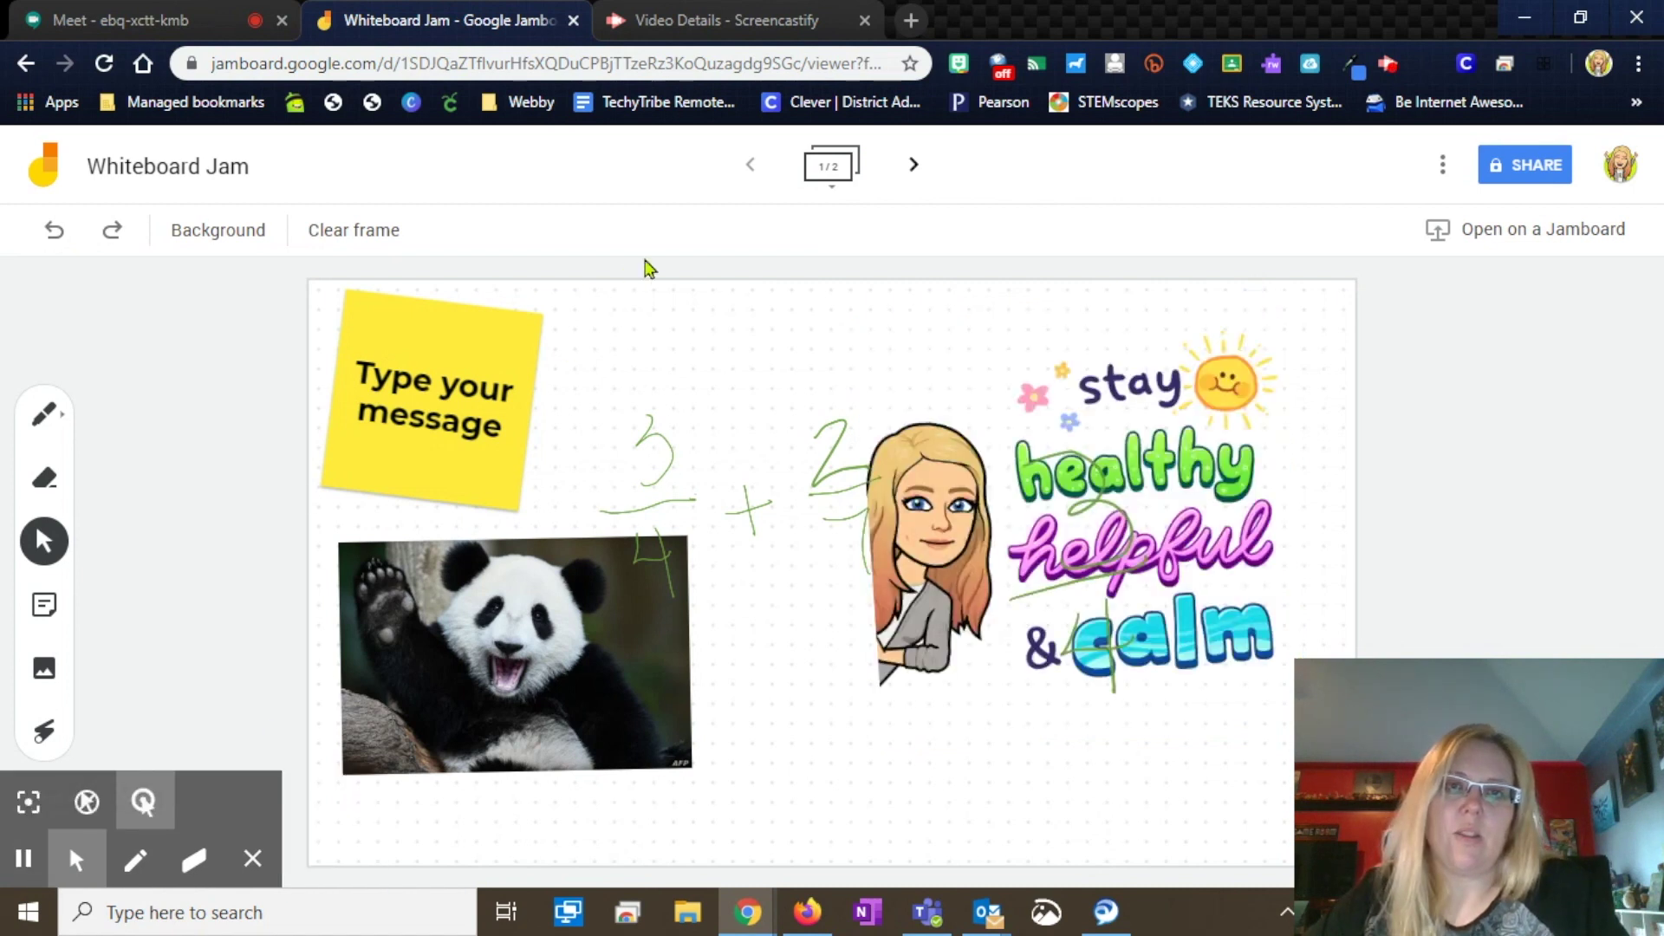
{"action": "left_click", "coordinate": [832, 173]}
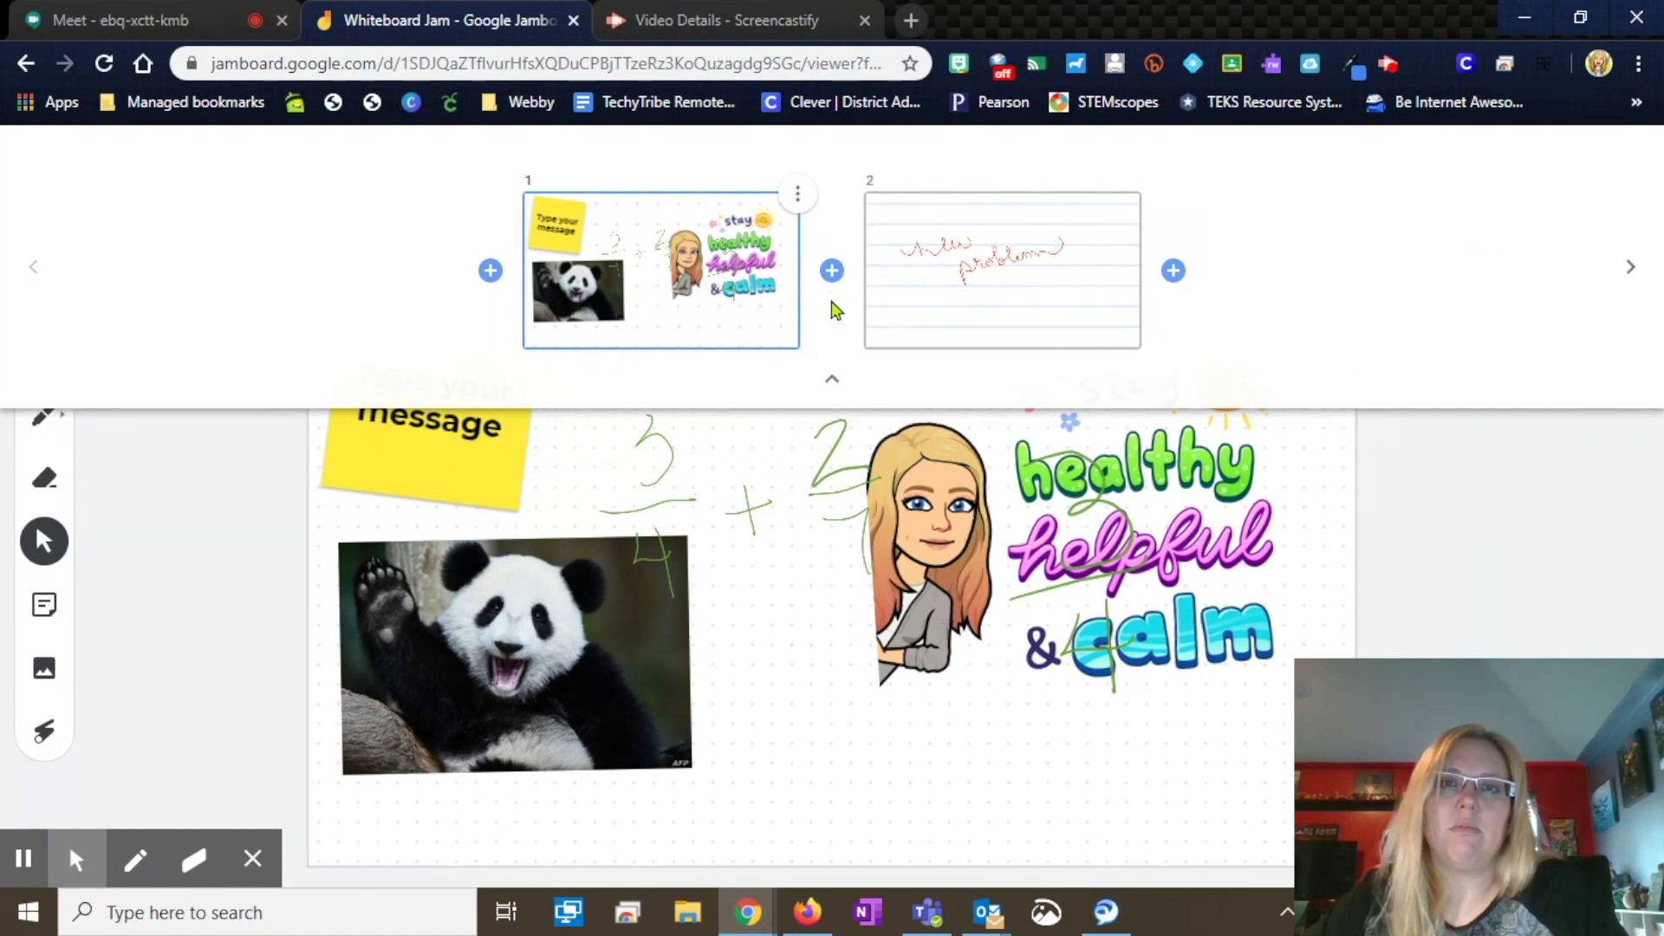
- Show frame 2 with the red 'new problem', collapse the thumbnails, and return to the Meet tab
{"action": "left_click", "coordinate": [1633, 271]}
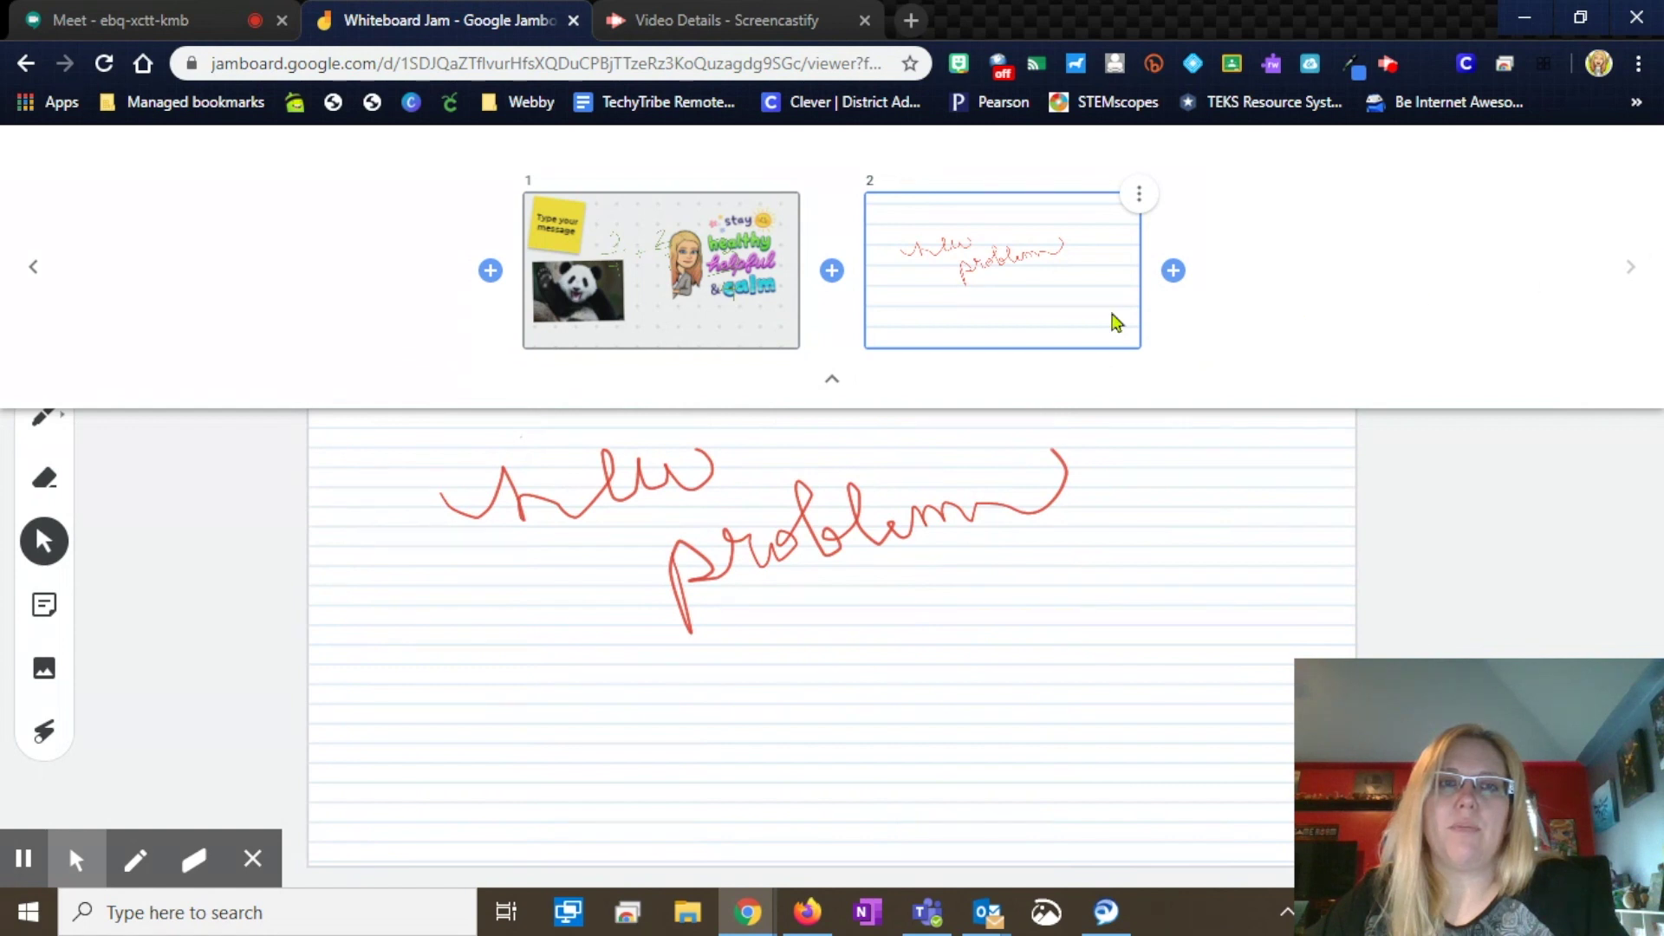
{"action": "left_click", "coordinate": [831, 379]}
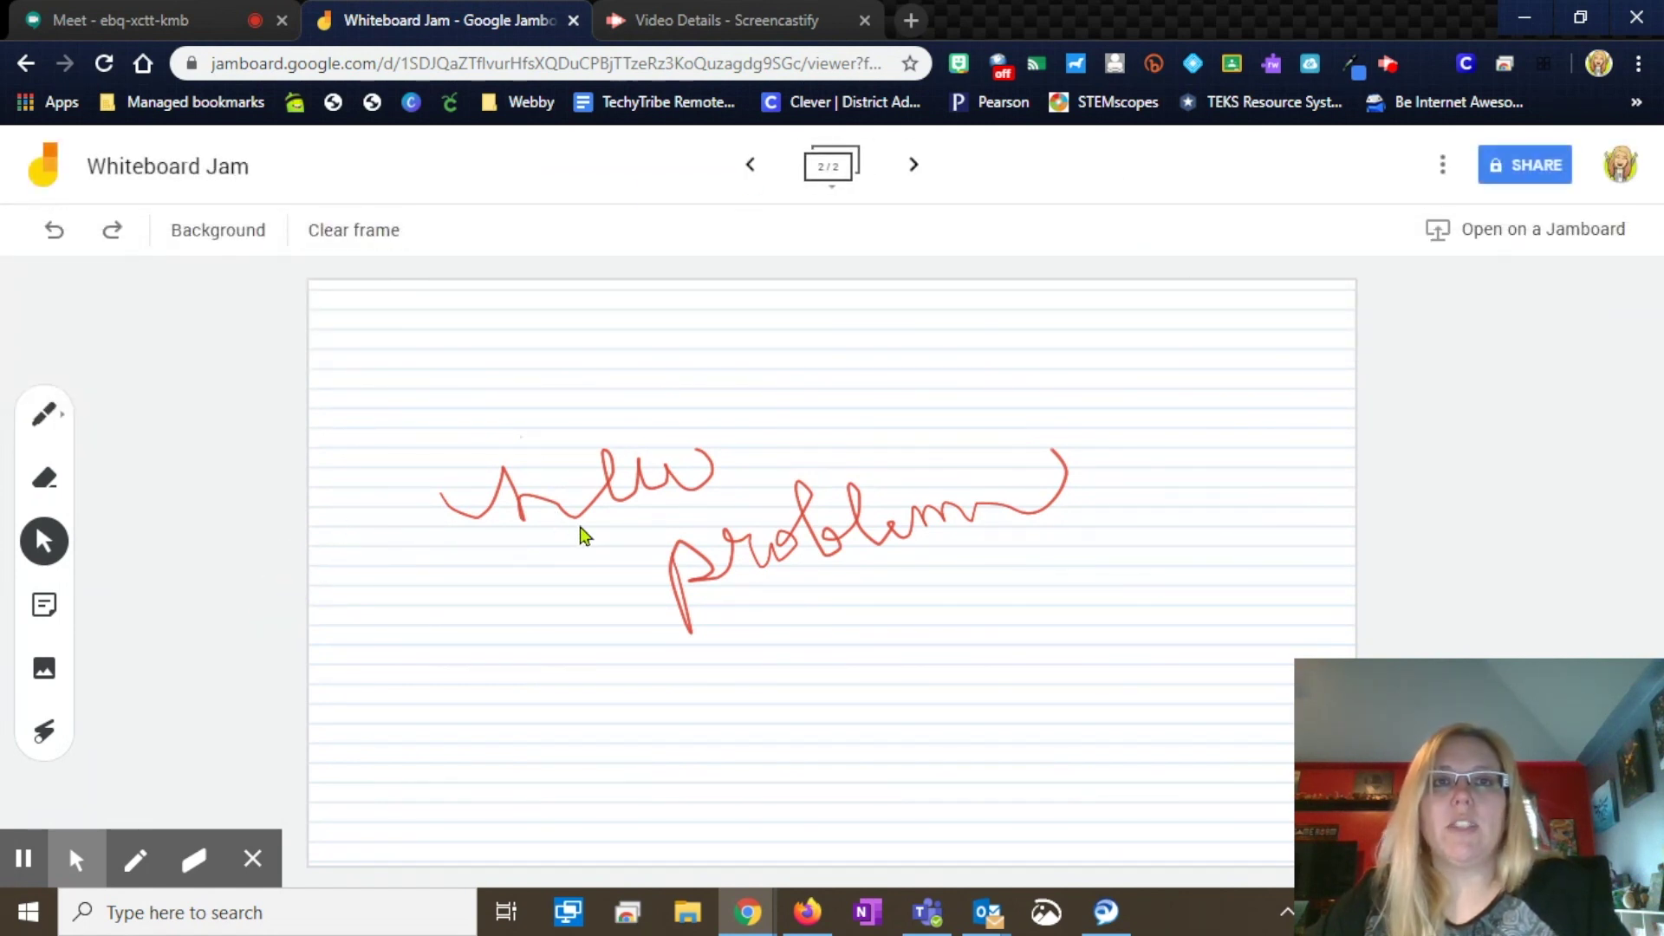
{"action": "left_click", "coordinate": [145, 17]}
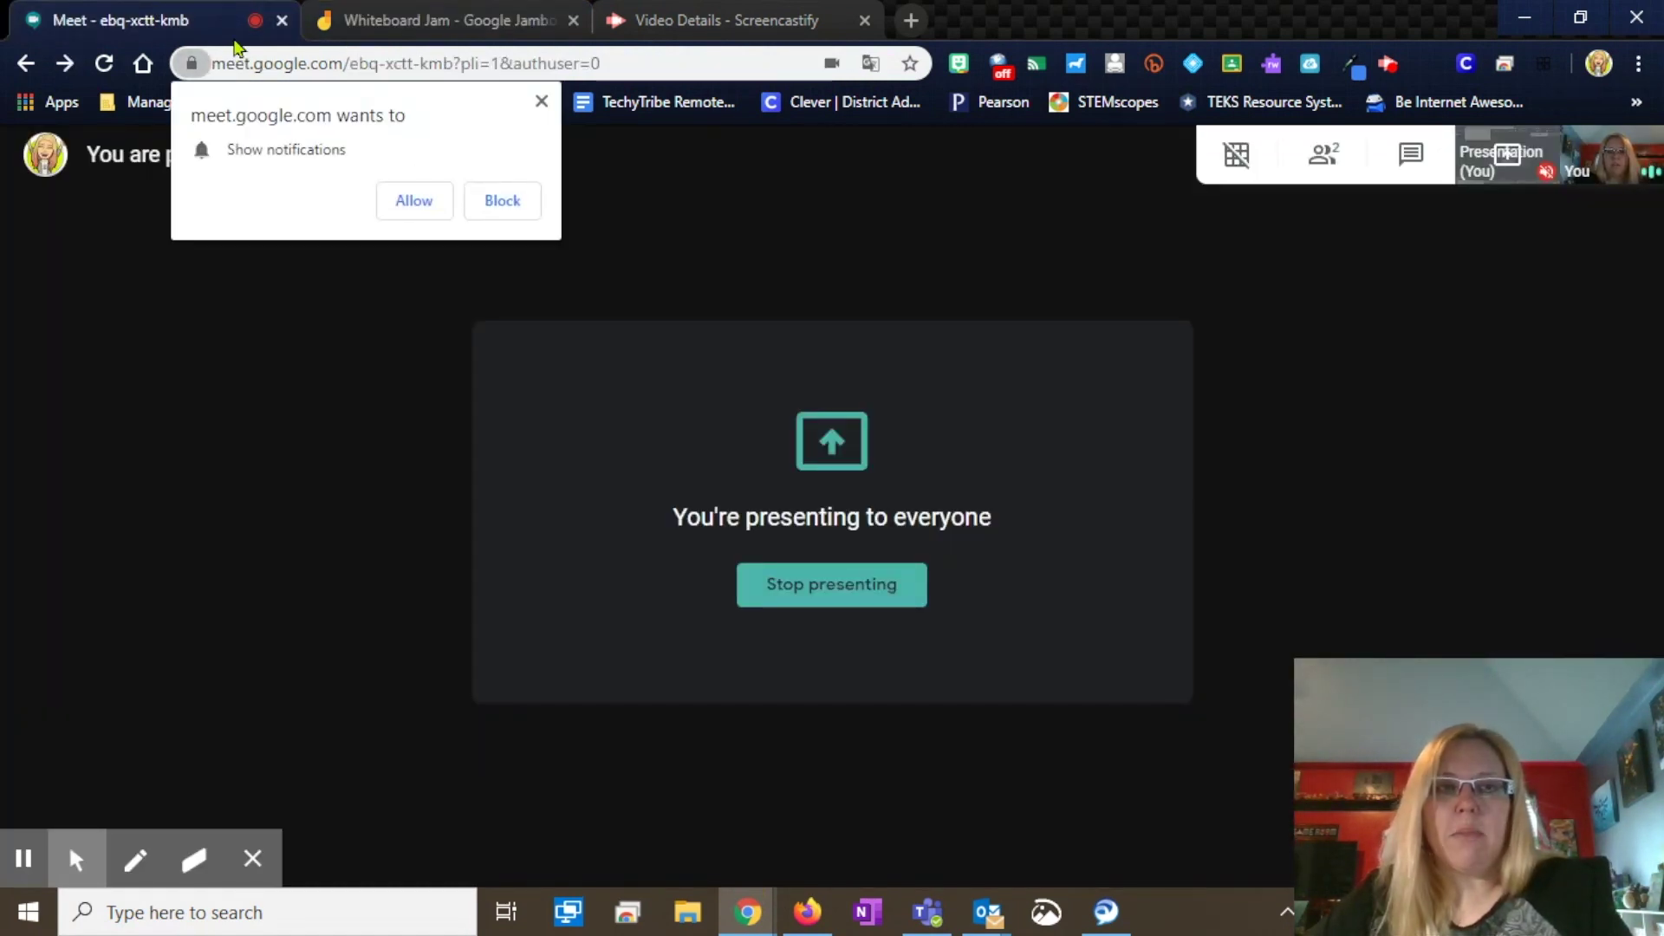
- Allow Meet notifications and stop presenting the screen to the call
{"action": "left_click", "coordinate": [413, 201]}
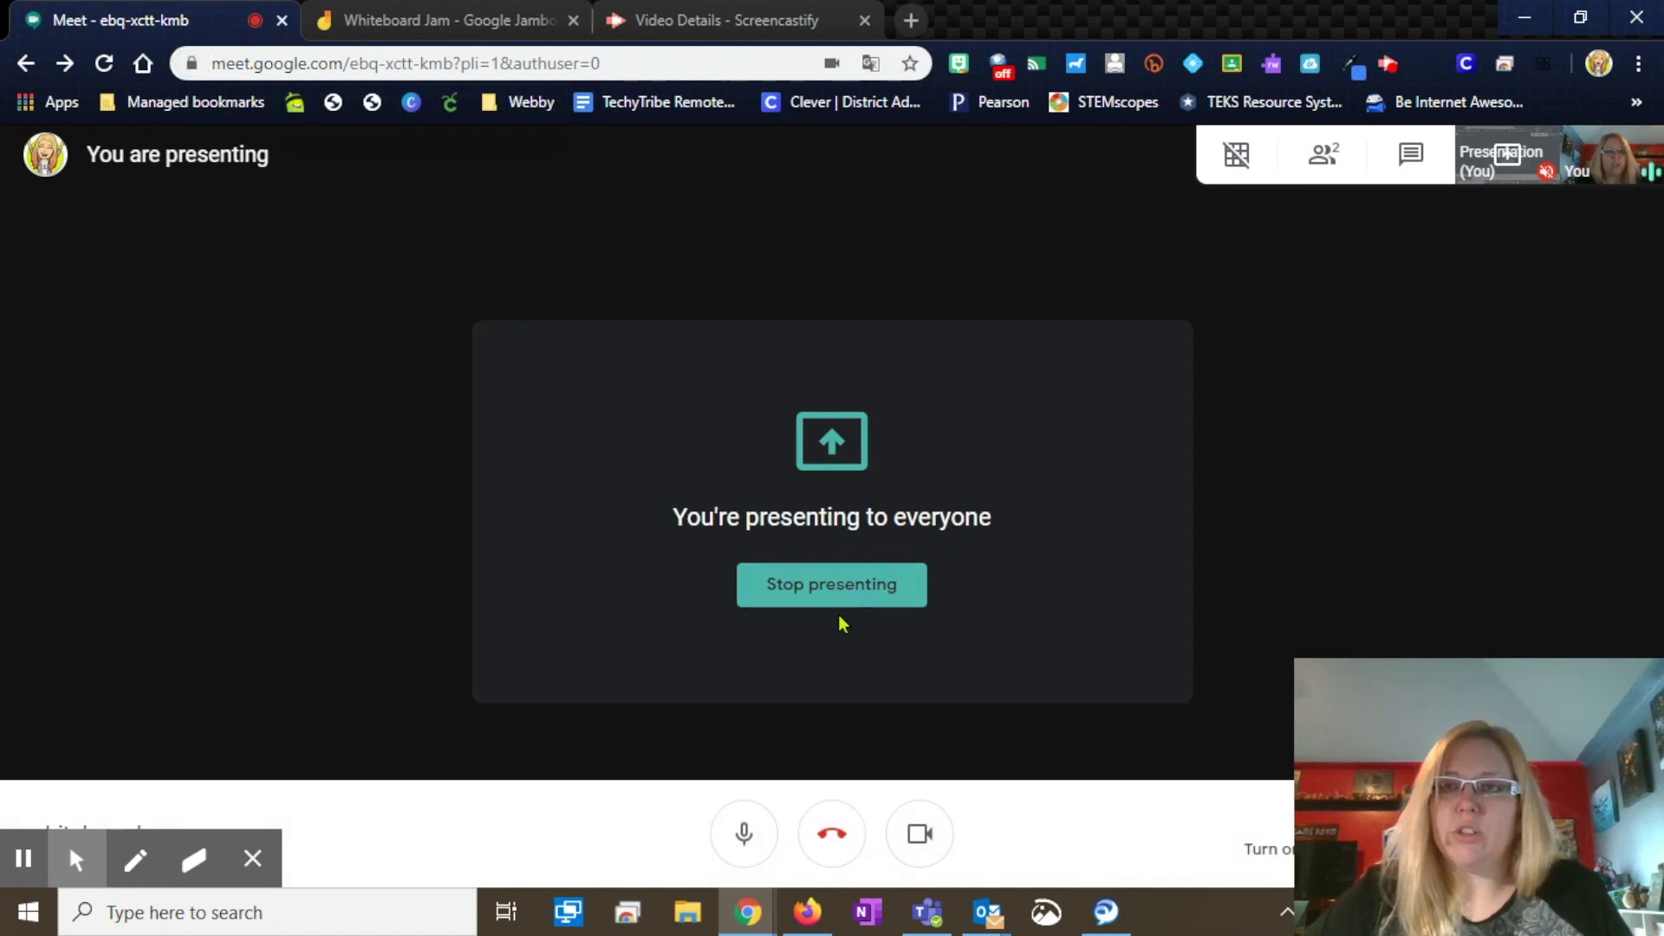
{"action": "left_click", "coordinate": [832, 586]}
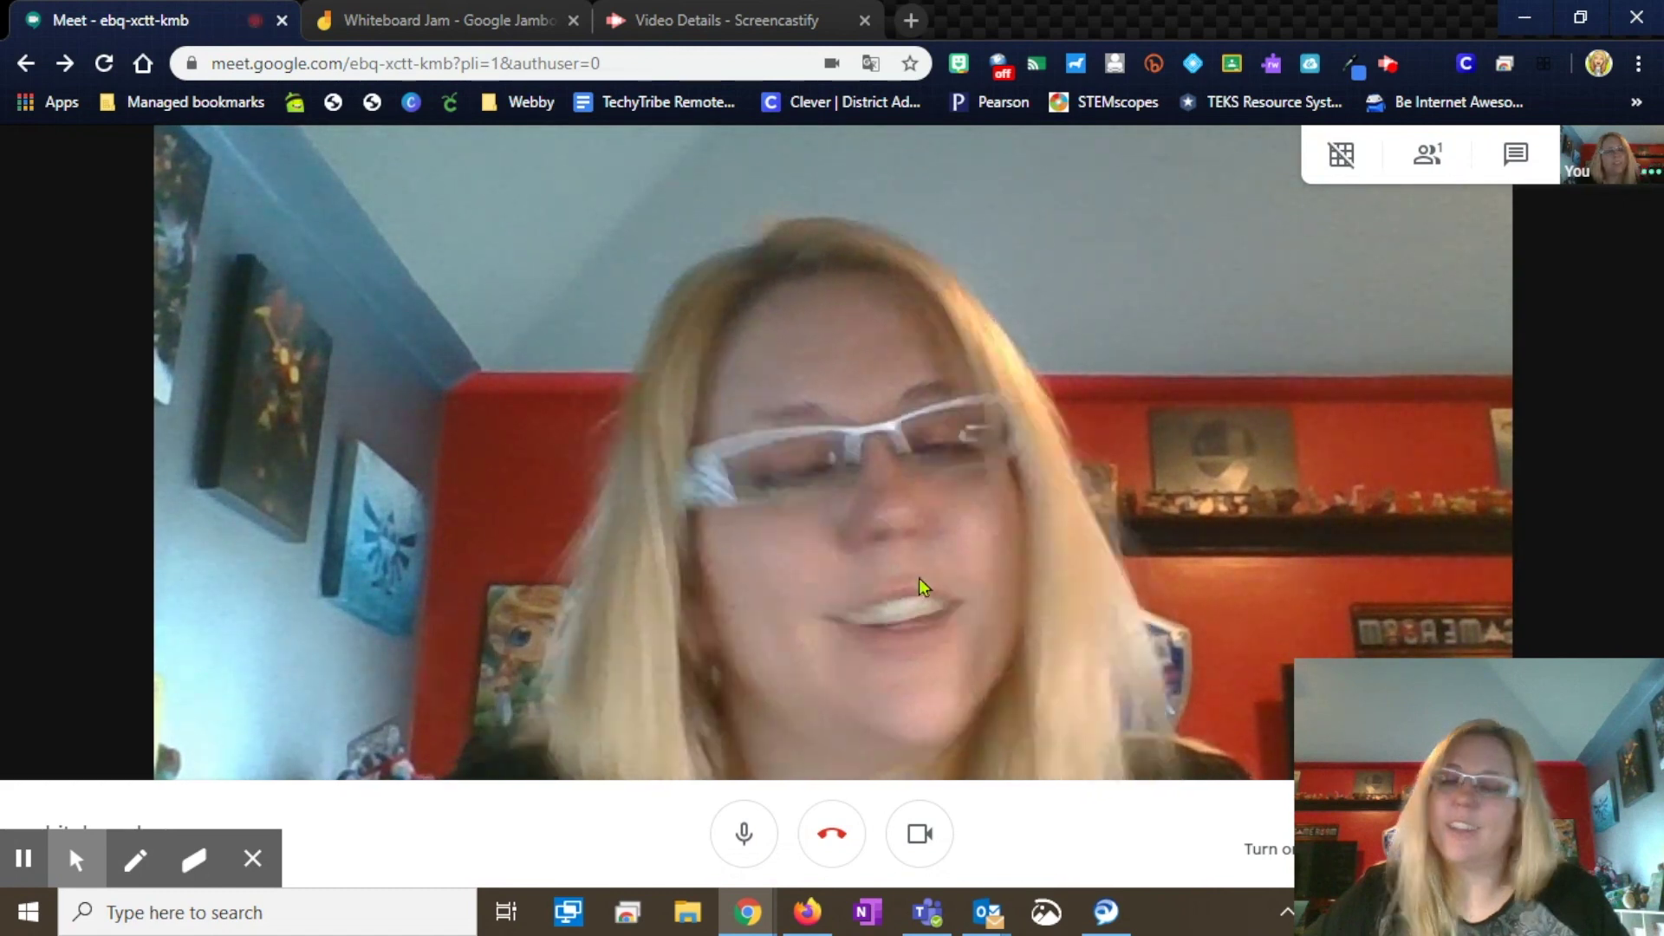